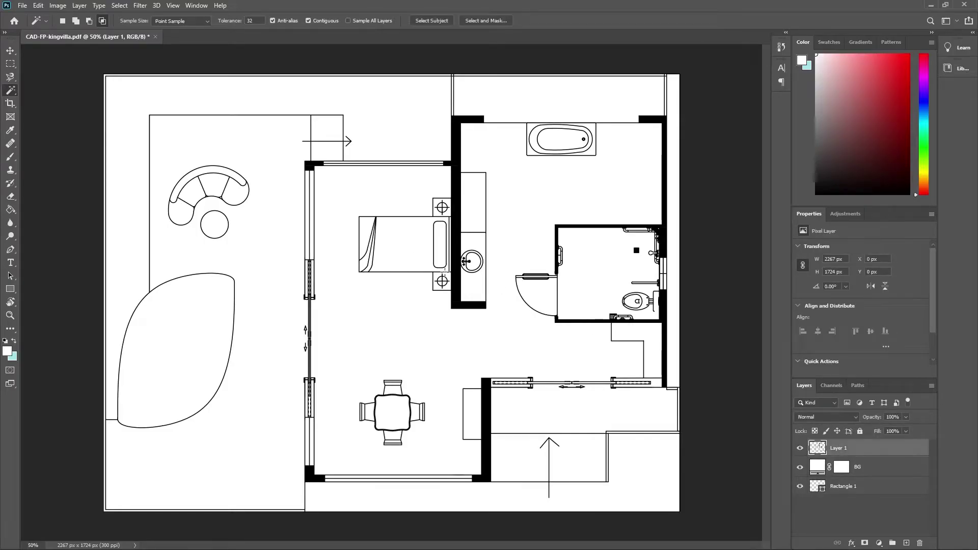
# - Magic Wand-select the interior floor and open the gray marble.jpg texture
pyautogui.click(530, 337)
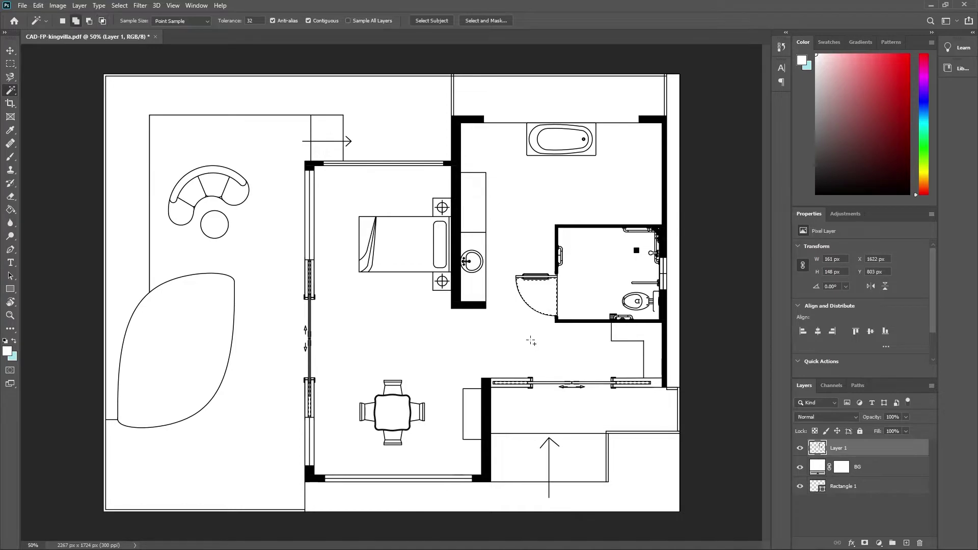
pyautogui.click(22, 6)
pyautogui.click(34, 26)
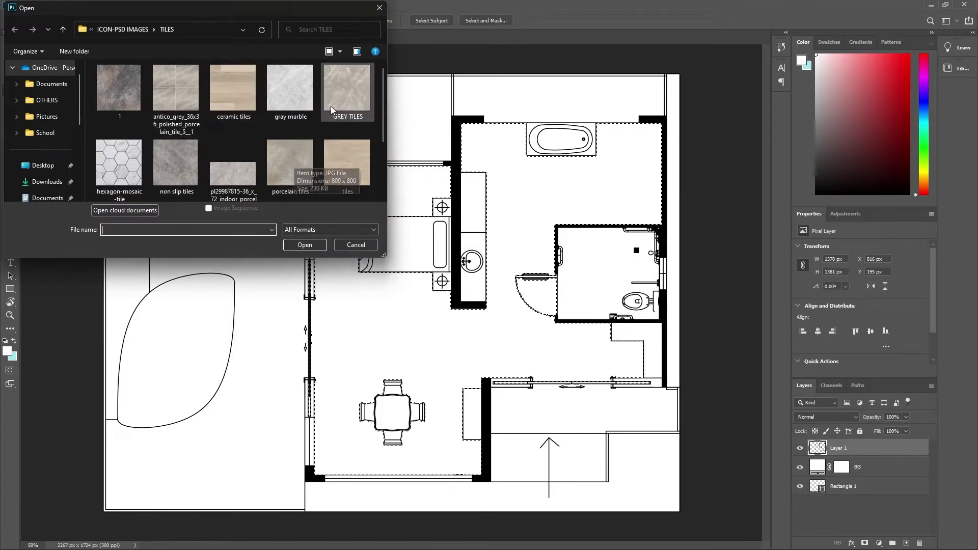
pyautogui.scroll(-1, 308, 135)
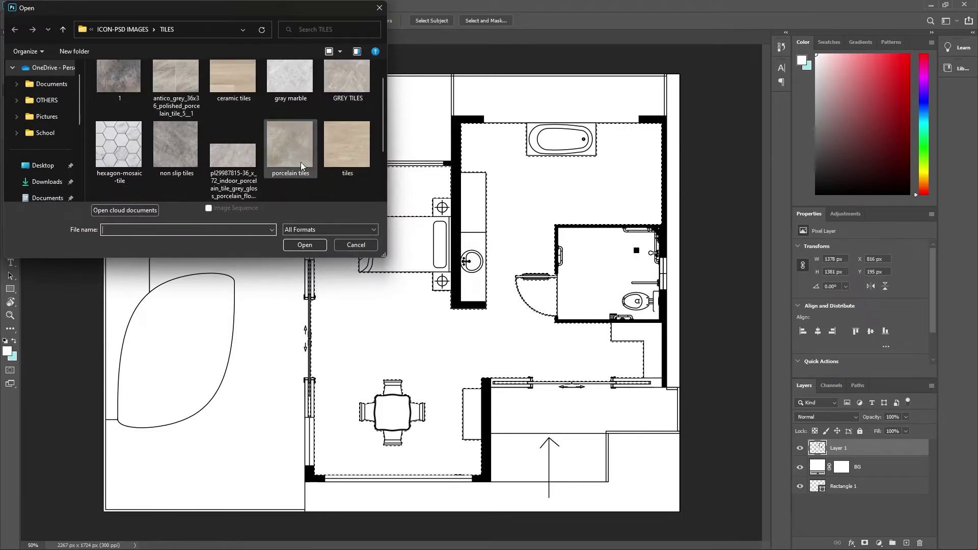
pyautogui.scroll(-2, 301, 162)
pyautogui.scroll(3, 301, 162)
pyautogui.click(295, 98)
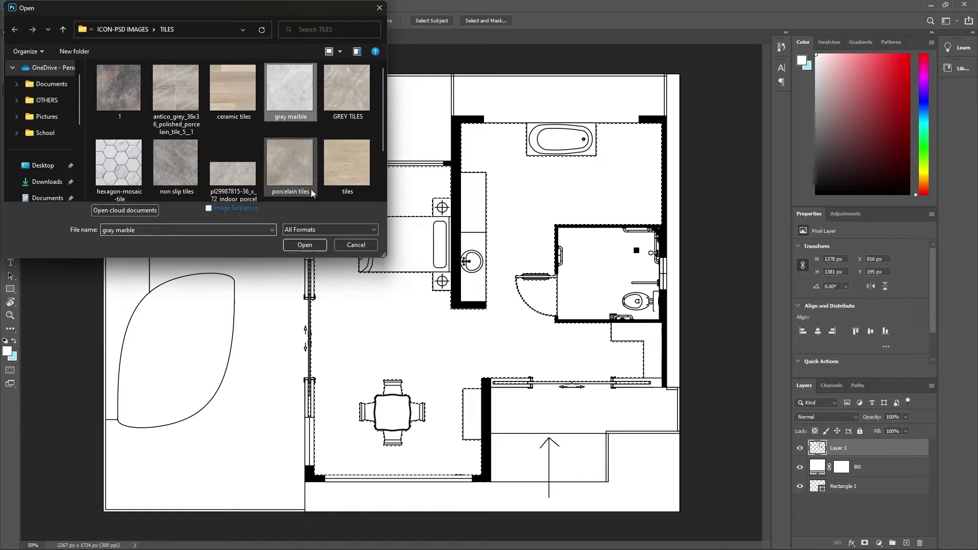
pyautogui.click(313, 245)
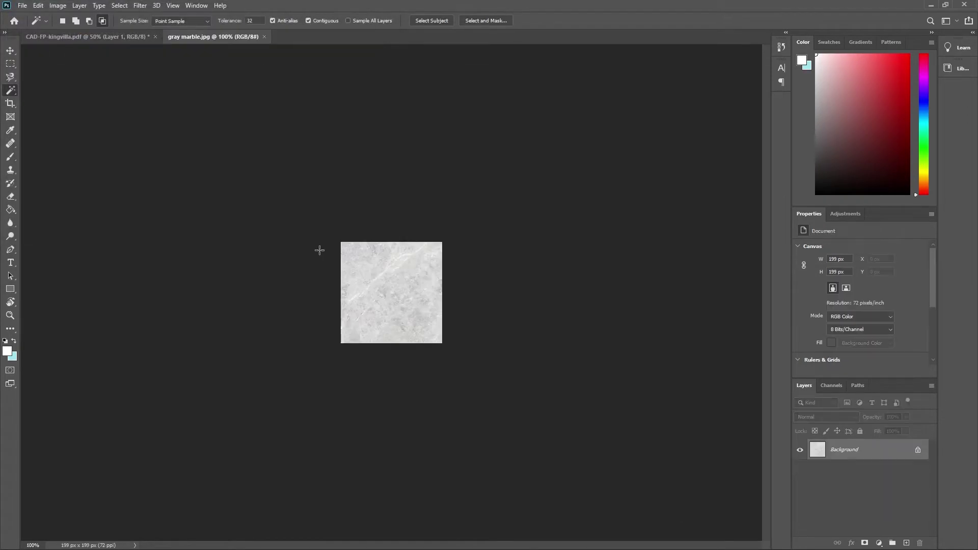
# - Define the gray marble image as a pattern and return to the floor plan
pyautogui.click(22, 6)
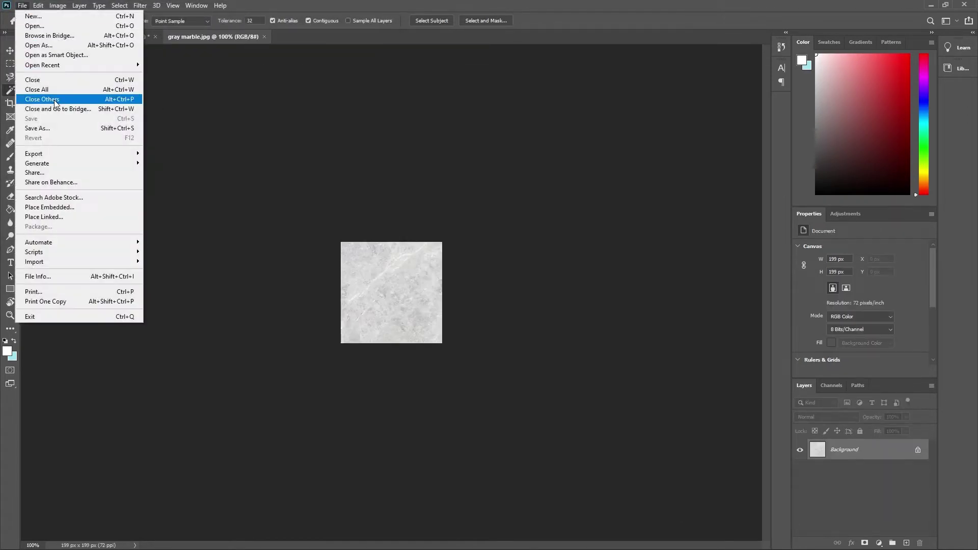
pyautogui.moveTo(37, 5)
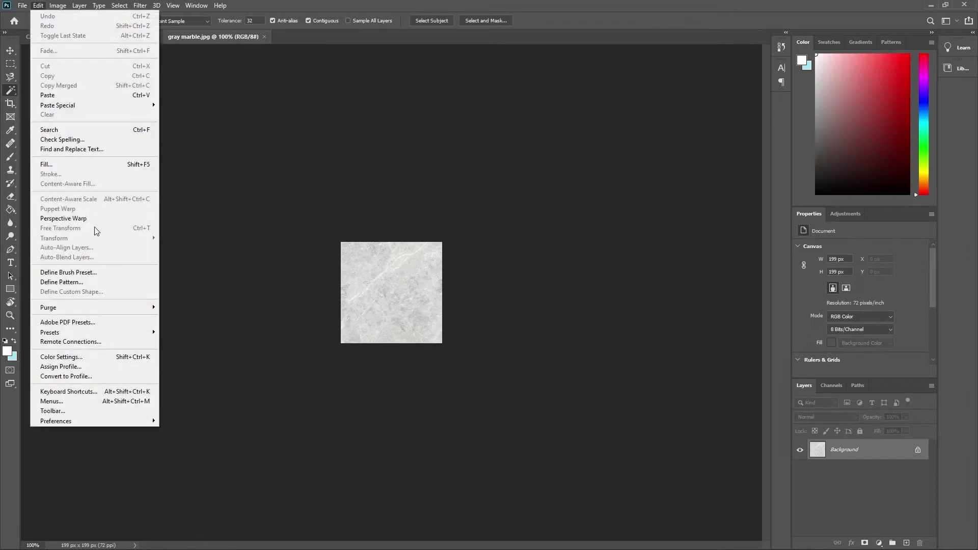
pyautogui.click(99, 282)
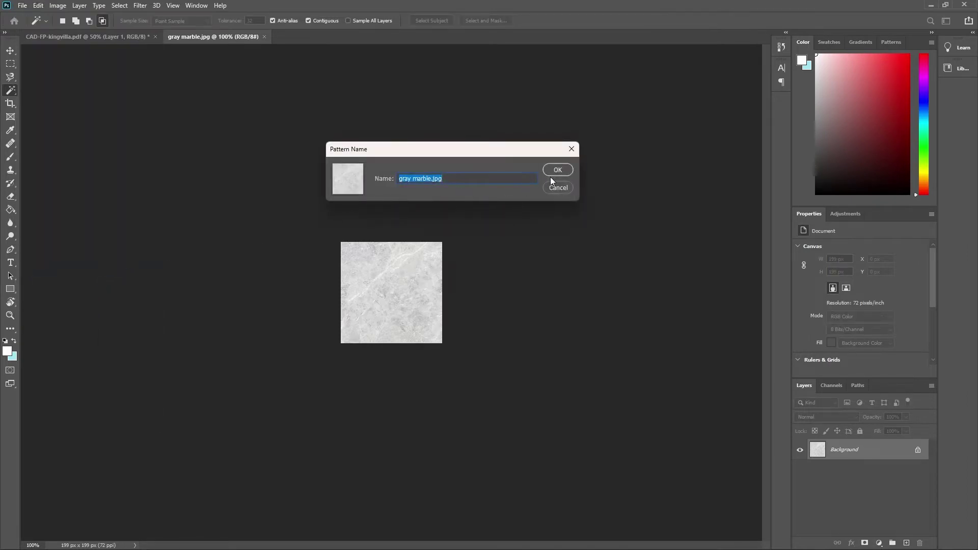
pyautogui.click(558, 170)
pyautogui.click(87, 37)
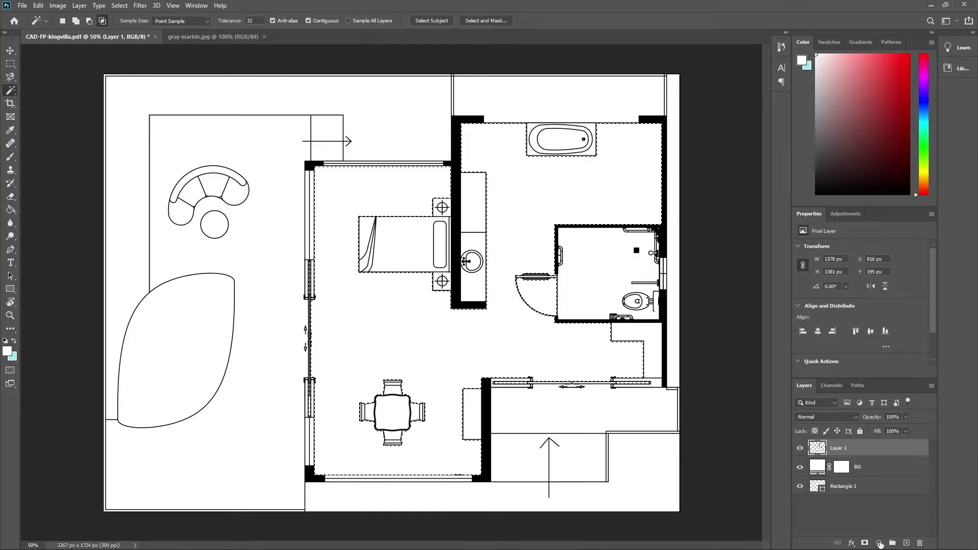
# - Add a marble Pattern fill layer over the interior floor at 100% scale
pyautogui.click(880, 543)
pyautogui.click(836, 381)
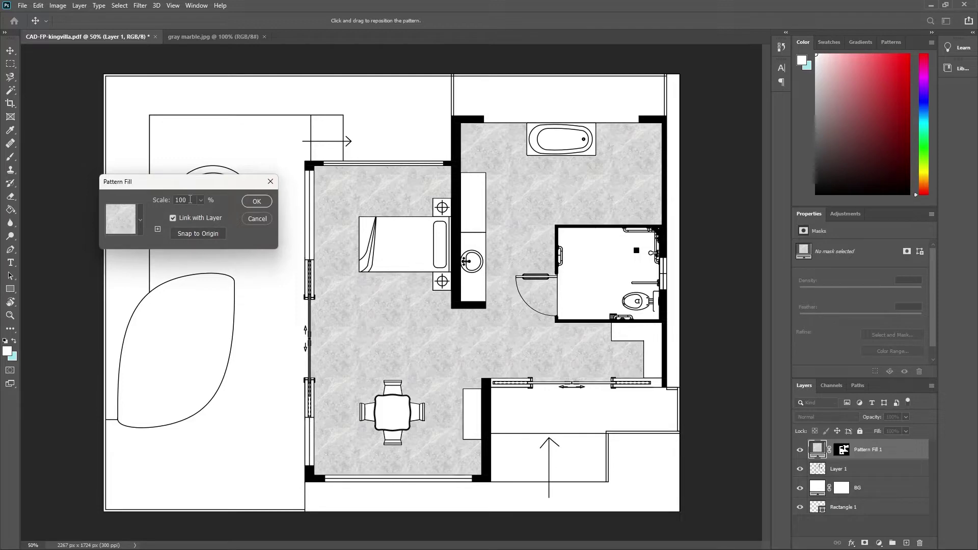
pyautogui.moveTo(190, 199); pyautogui.dragTo(168, 203)
pyautogui.write('100')
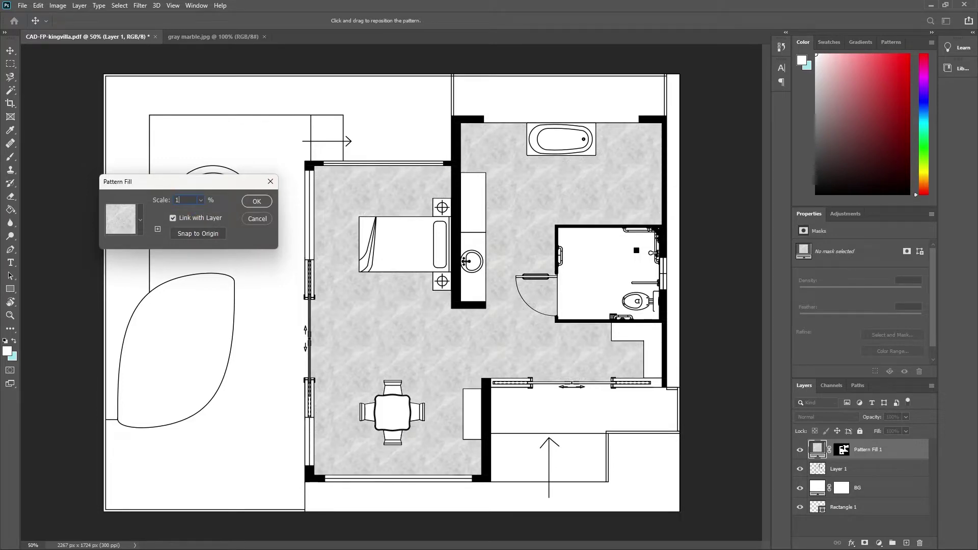
pyautogui.click(256, 201)
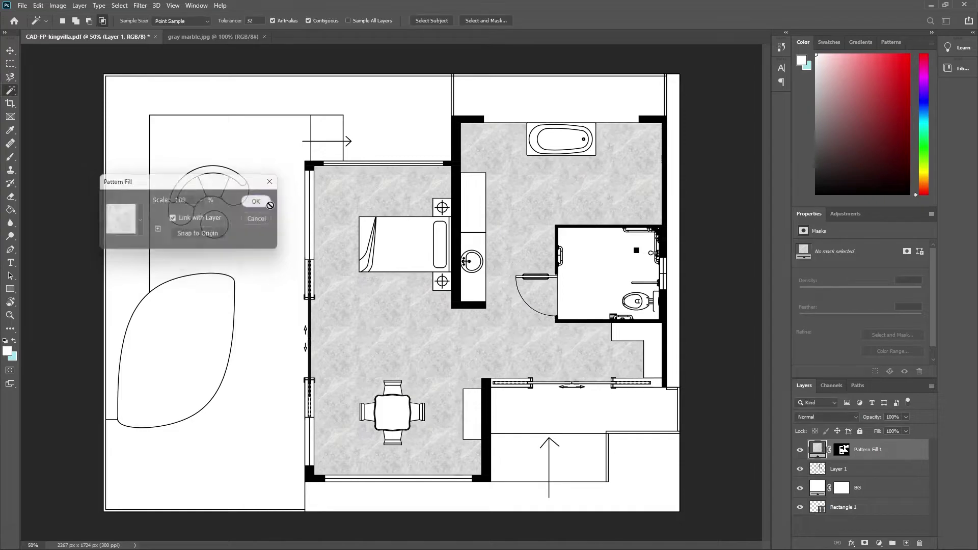
# - Set the fill layer to 60% opacity, rename it INT.TILES, and reselect Layer 1
pyautogui.click(894, 417)
pyautogui.write('80')
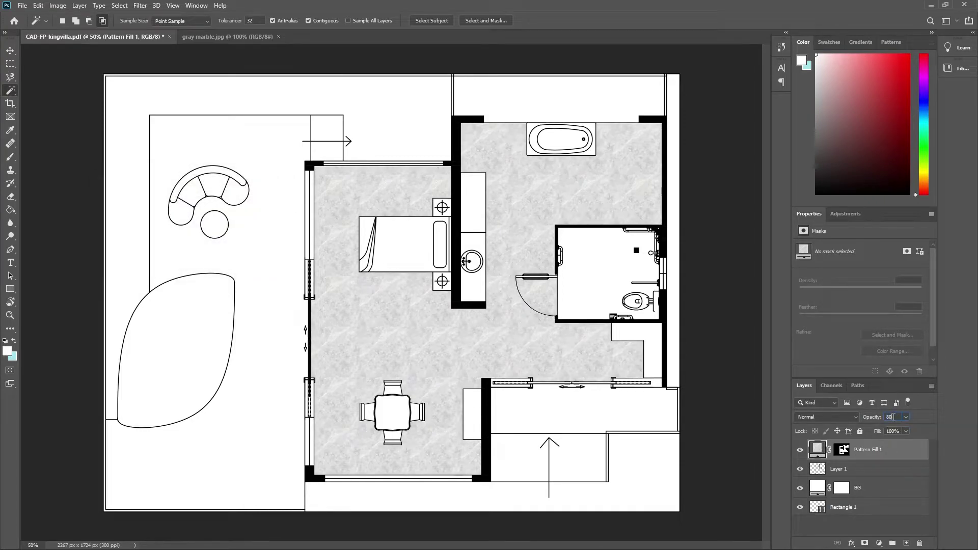
pyautogui.write('7')
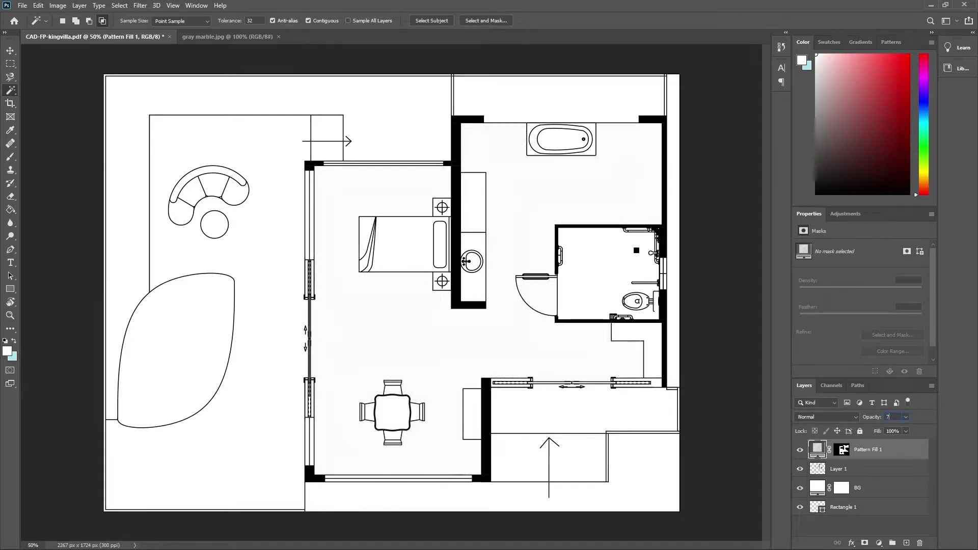
pyautogui.write('0')
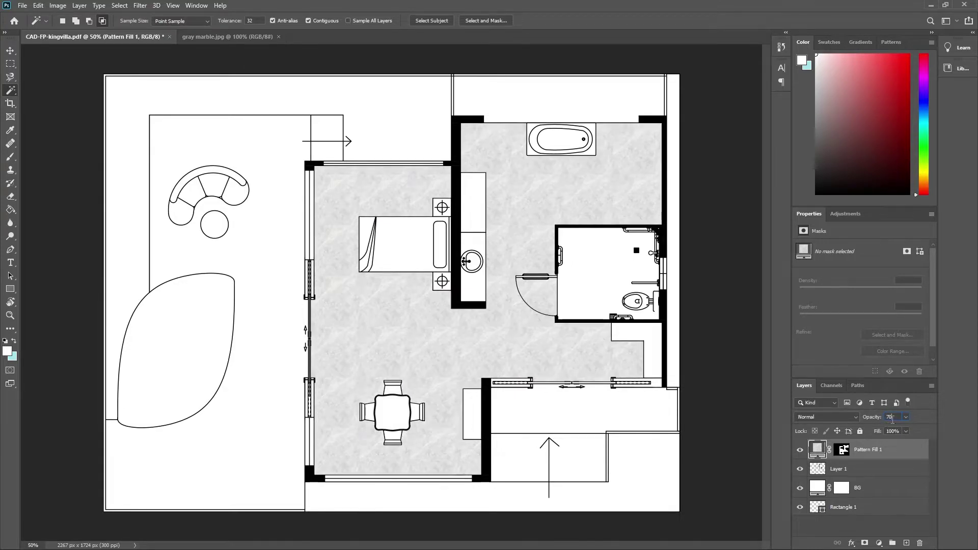
pyautogui.write('60')
pyautogui.doubleClick(872, 449)
pyautogui.write('INT.TILES')
pyautogui.press('Return')
pyautogui.click(875, 470)
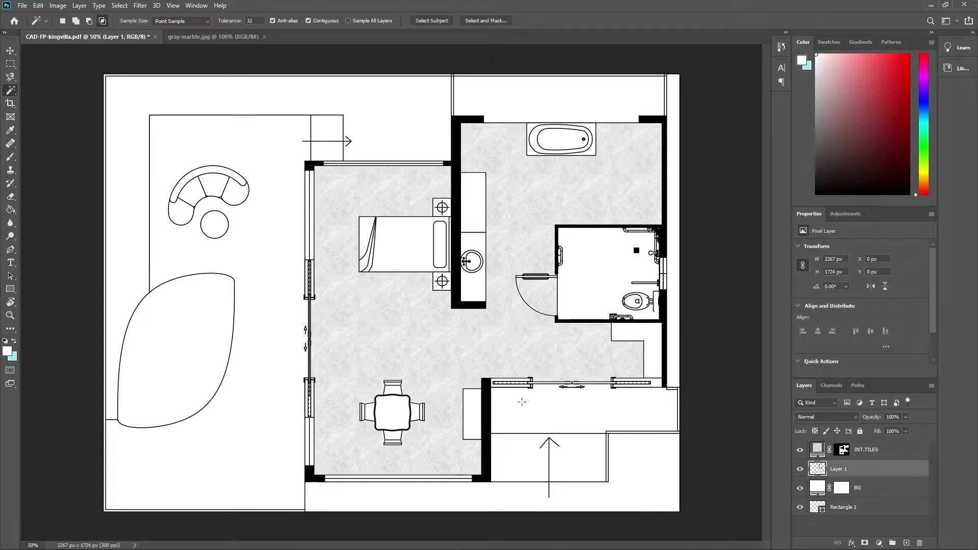
# - Shift-add the two lower-right rooms and the small top rectangle to the selection
pyautogui.click(591, 419)
pyautogui.keyDown('shift'); pyautogui.click(586, 449); pyautogui.keyUp('shift')
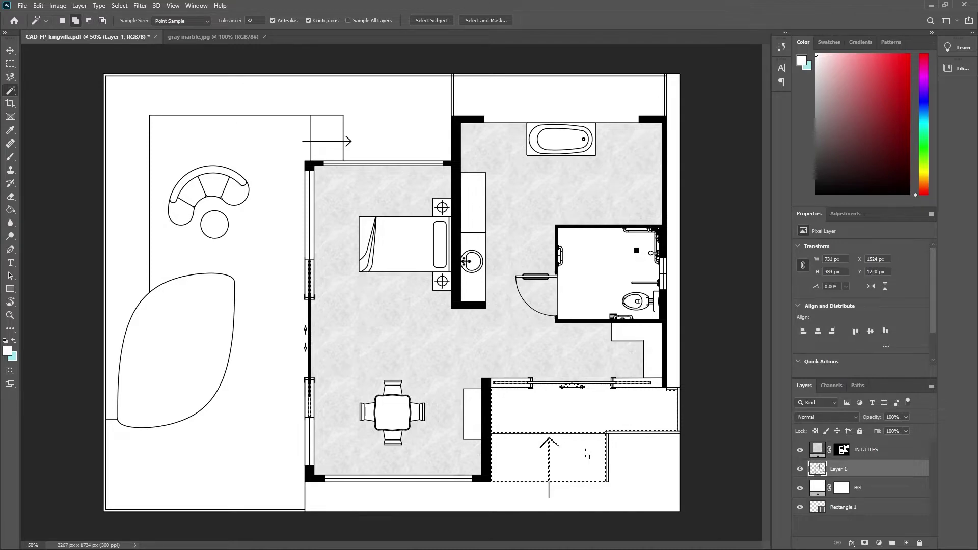
pyautogui.keyDown('shift'); pyautogui.click(326, 127); pyautogui.keyUp('shift')
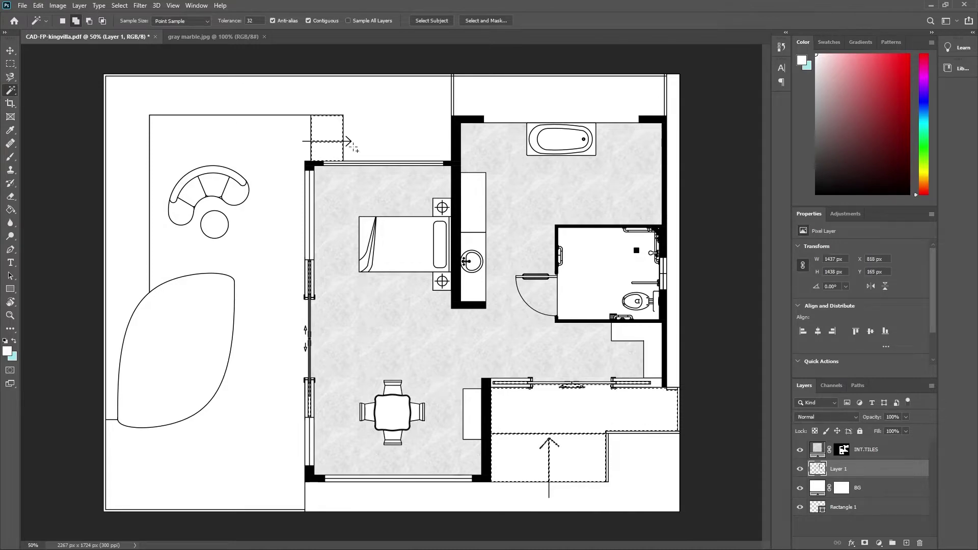
# - Open the cracked concrete texture from the ICON-PSD IMAGES road folder
pyautogui.click(23, 5)
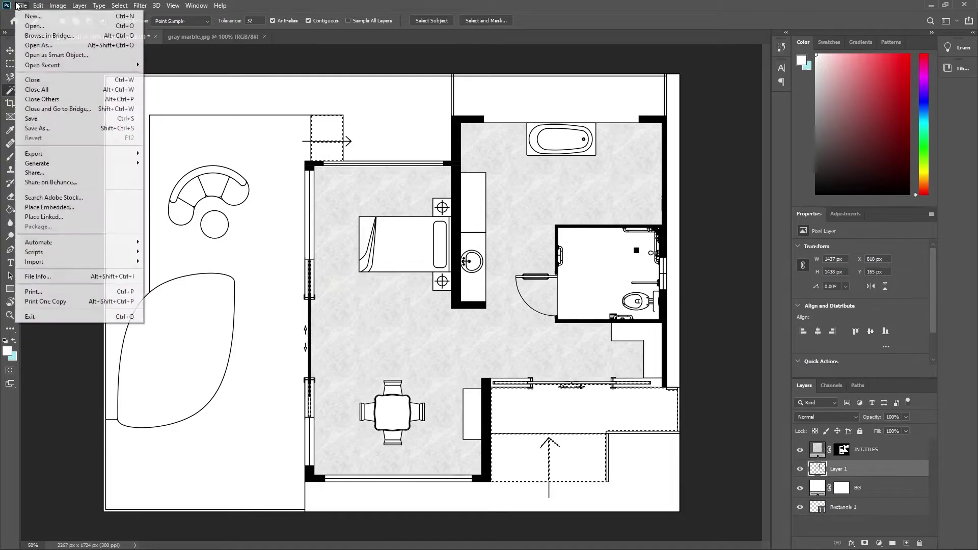
pyautogui.click(29, 26)
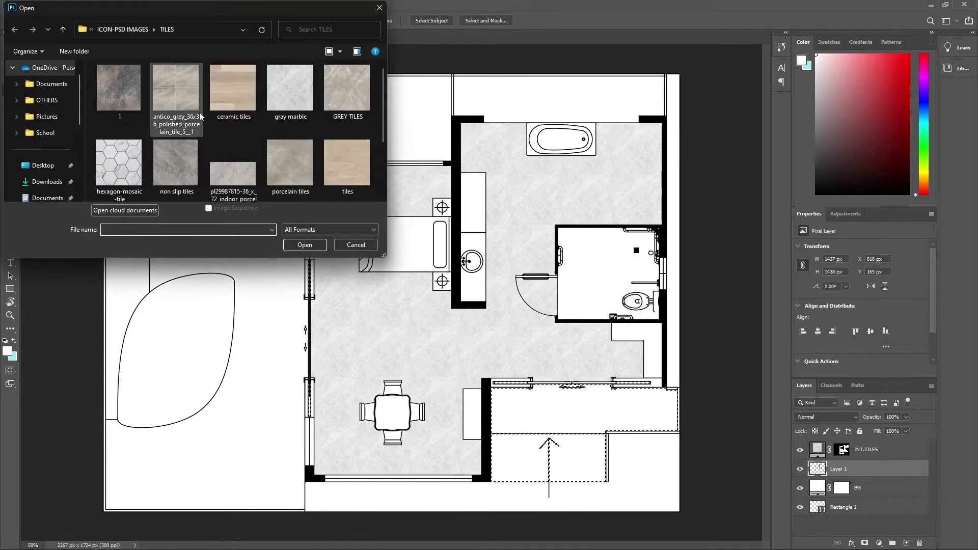
pyautogui.click(63, 31)
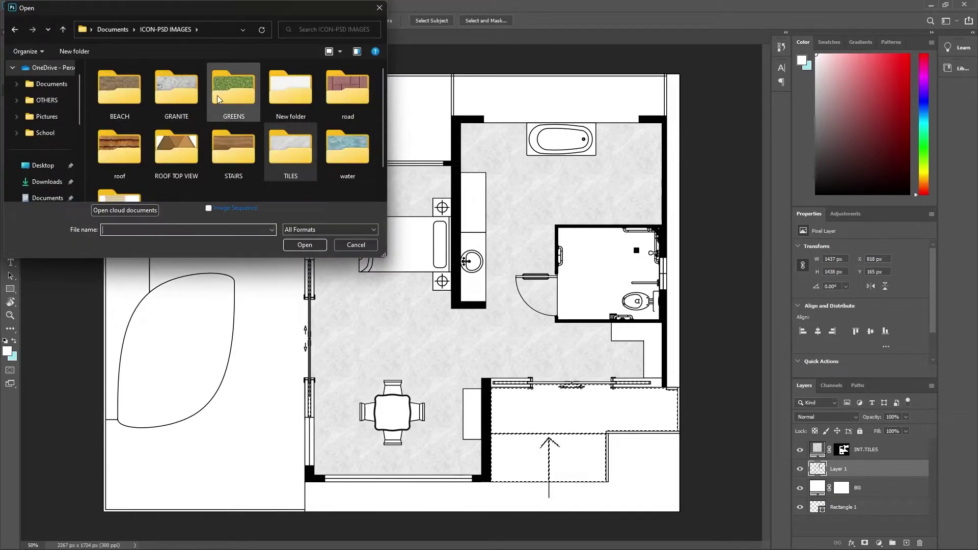
pyautogui.doubleClick(358, 96)
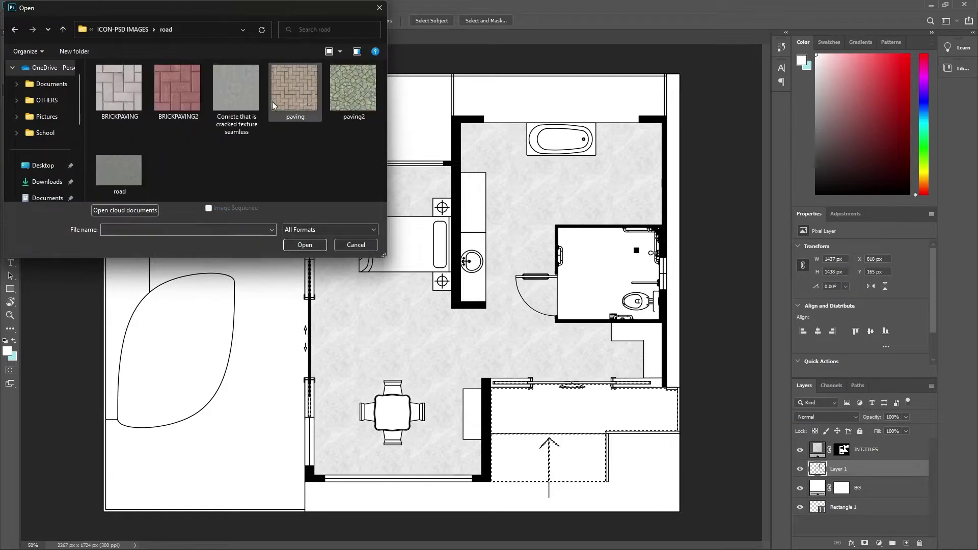
pyautogui.click(250, 101)
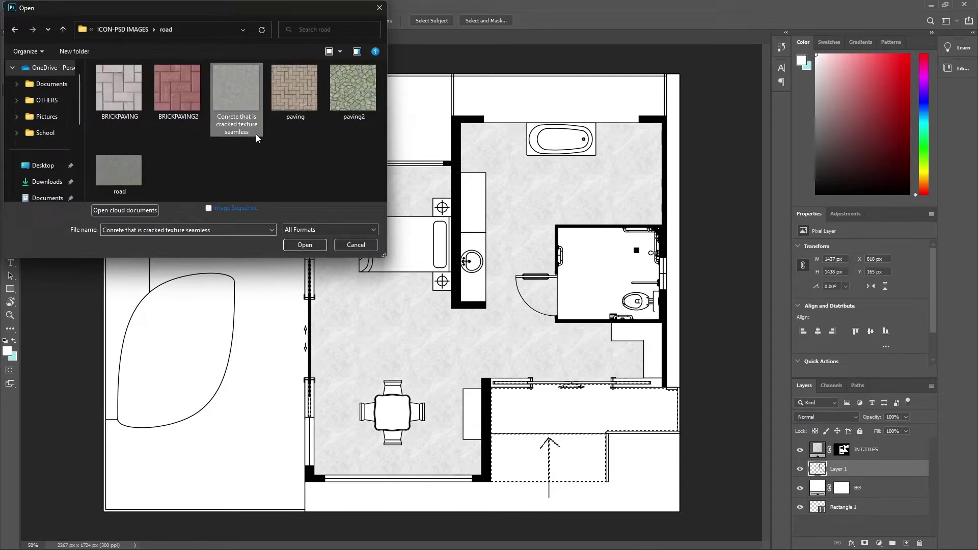
pyautogui.click(303, 246)
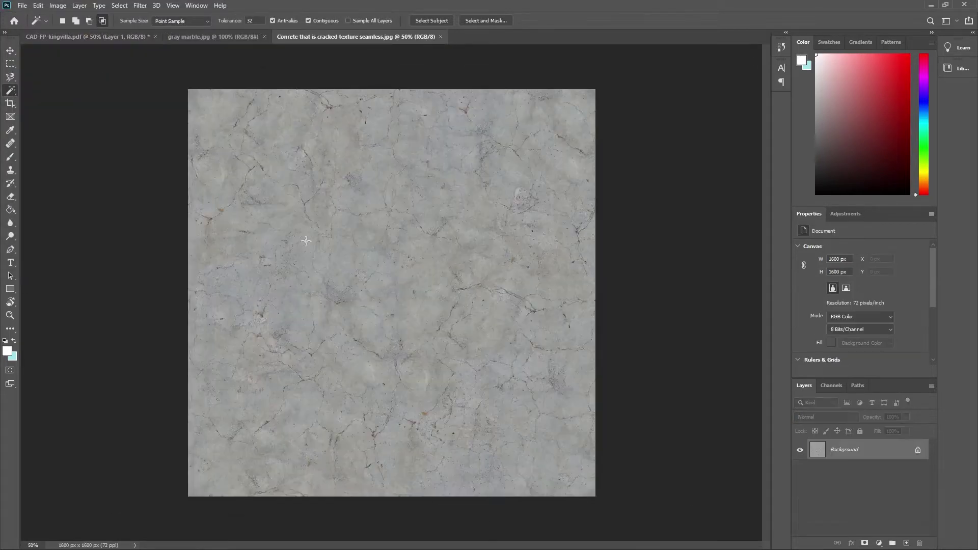
# - Define the concrete image as a pattern named ASPHALT and return to CAD-FP-kingvilla
pyautogui.click(39, 6)
pyautogui.click(51, 282)
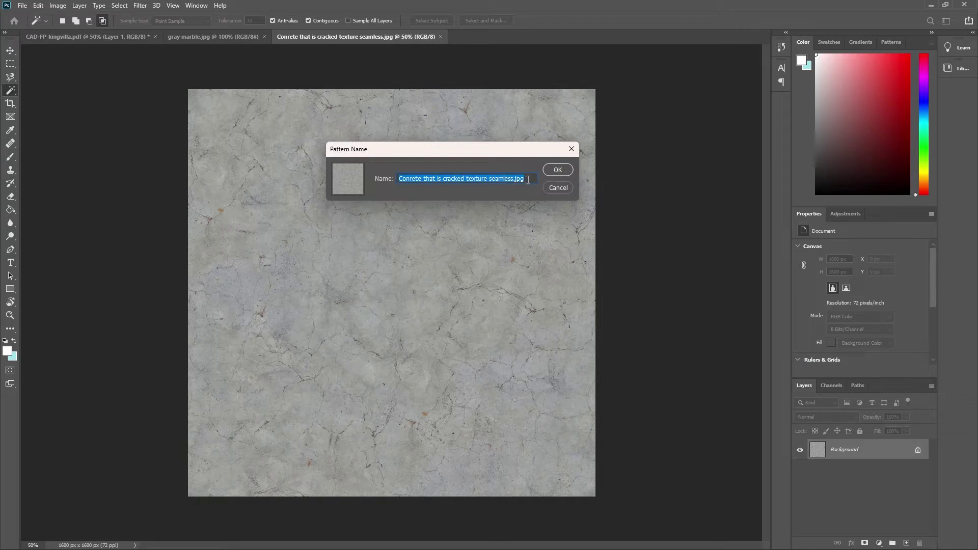
pyautogui.moveTo(529, 179); pyautogui.dragTo(424, 180)
pyautogui.press('BackSpace')
pyautogui.moveTo(531, 179); pyautogui.dragTo(346, 181)
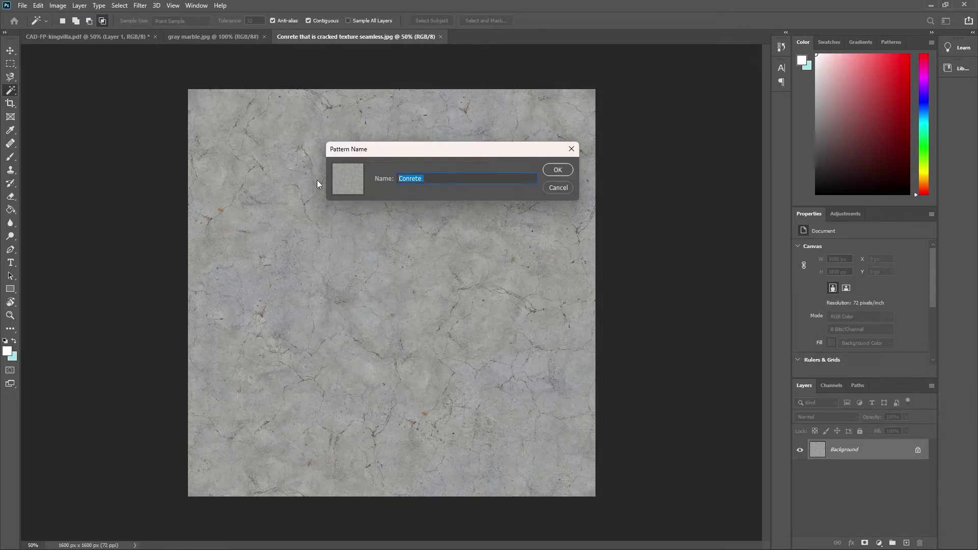
pyautogui.write('ASPHALT')
pyautogui.press('Return')
pyautogui.click(111, 37)
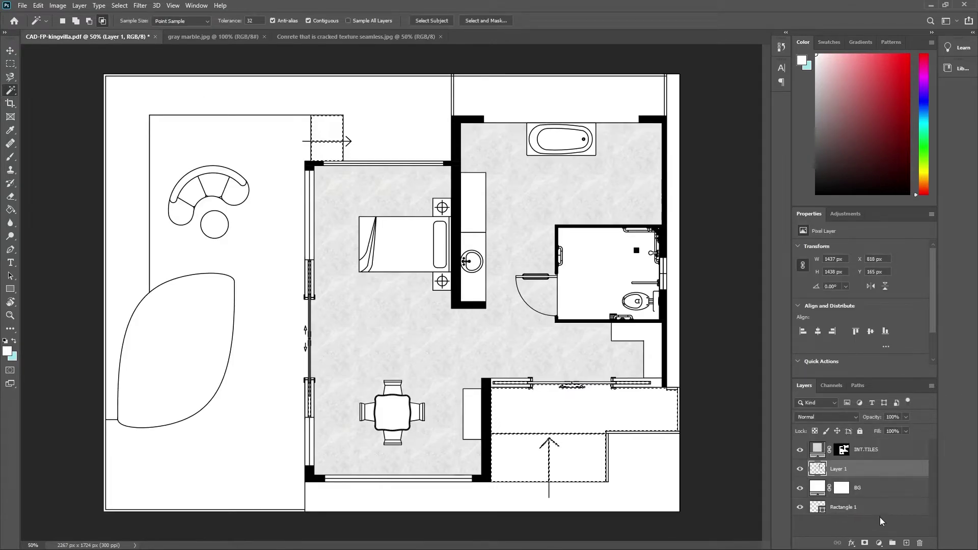
# - Add an ASPHALT Pattern fill layer over the selected rooms at 50% scale
pyautogui.click(879, 543)
pyautogui.click(896, 383)
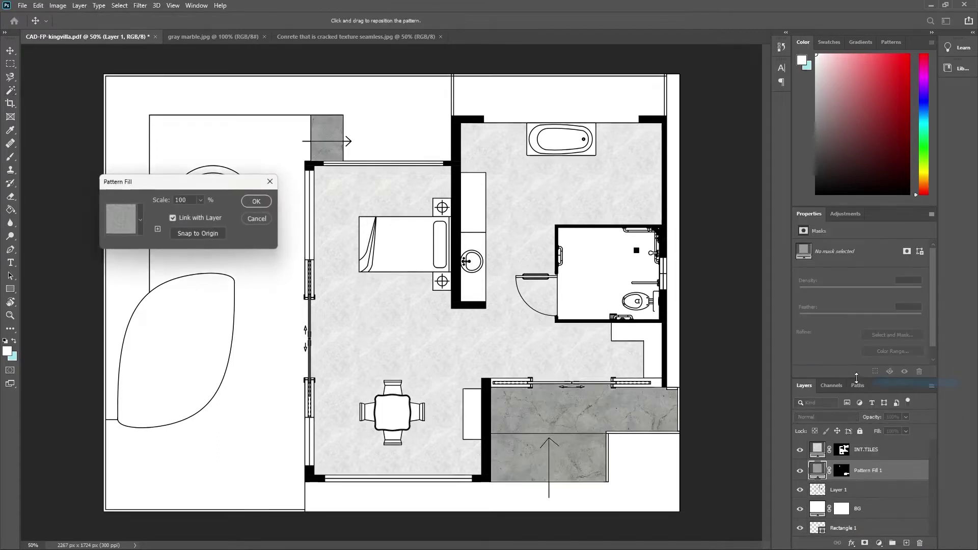
pyautogui.doubleClick(193, 201)
pyautogui.write('50')
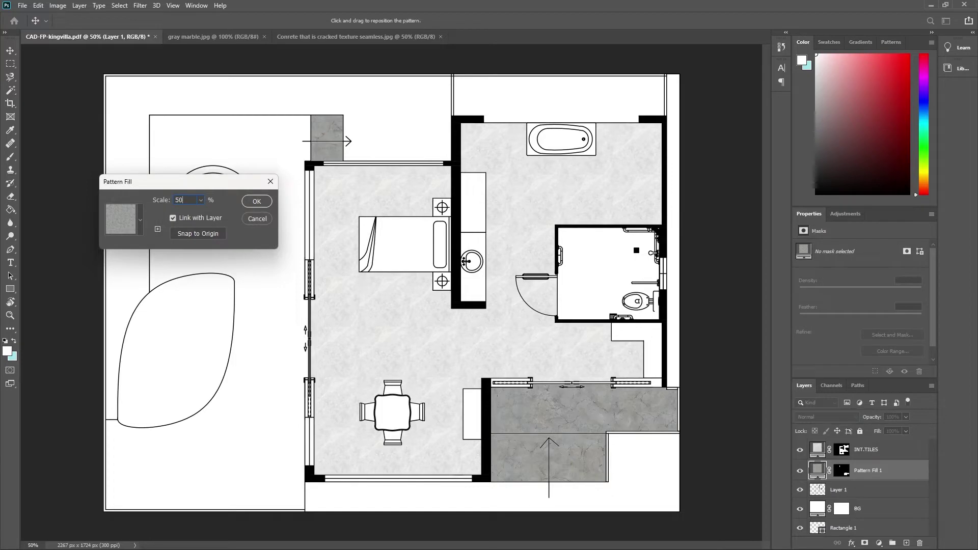
pyautogui.write('1')
pyautogui.write('0')
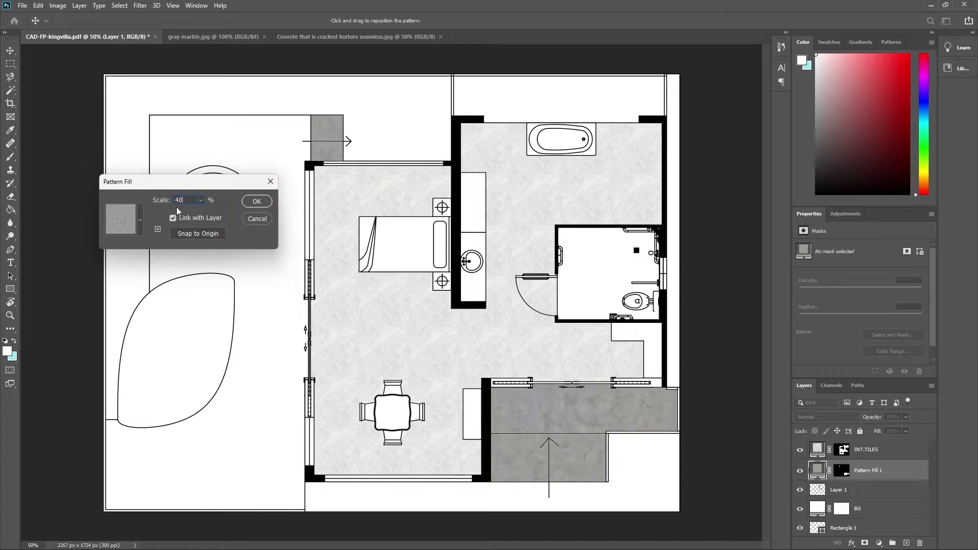
pyautogui.doubleClick(188, 201)
pyautogui.write('50')
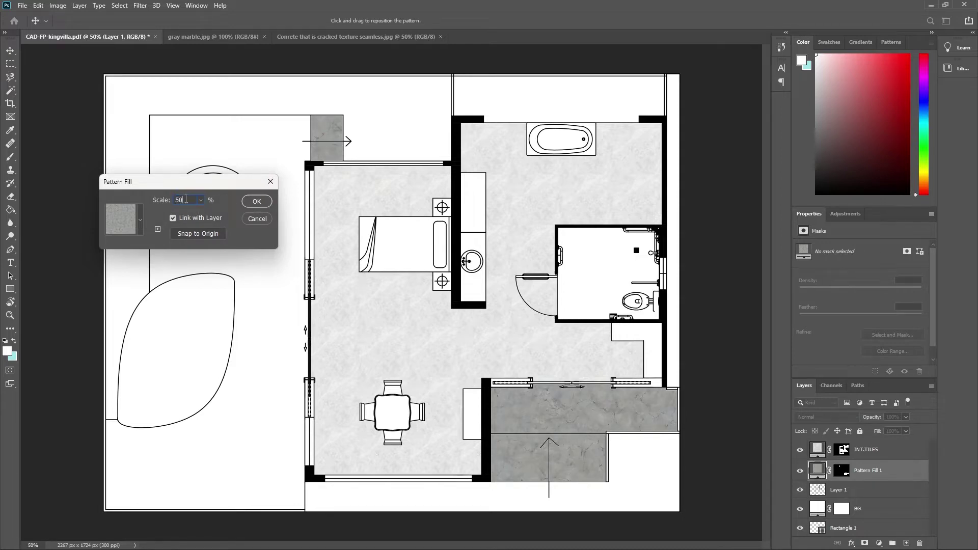
pyautogui.write('35')
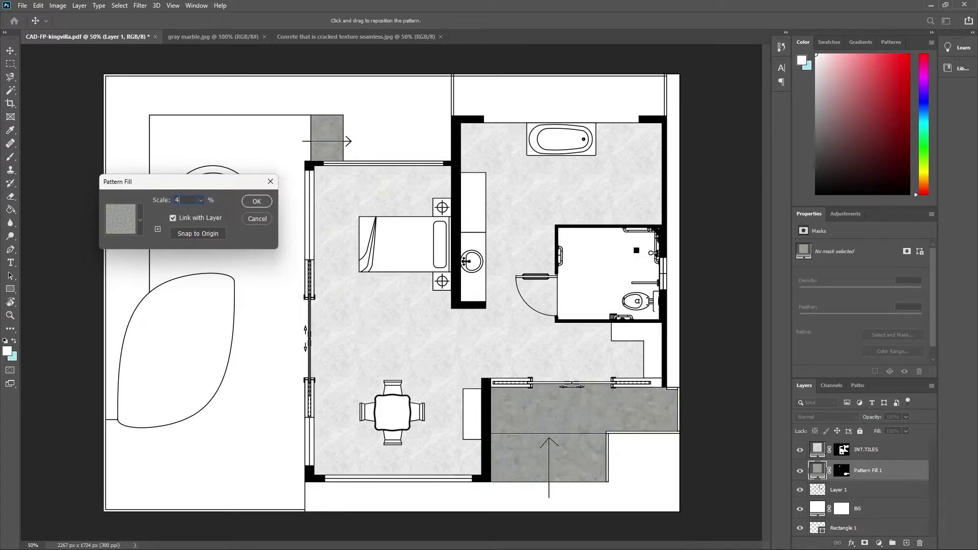
pyautogui.write('5')
pyautogui.doubleClick(189, 205)
pyautogui.write('50')
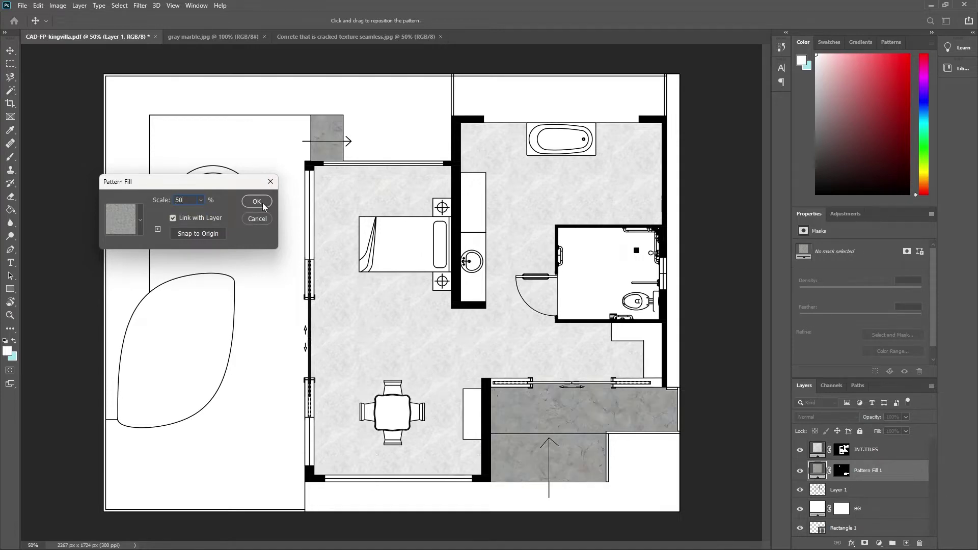
pyautogui.click(257, 201)
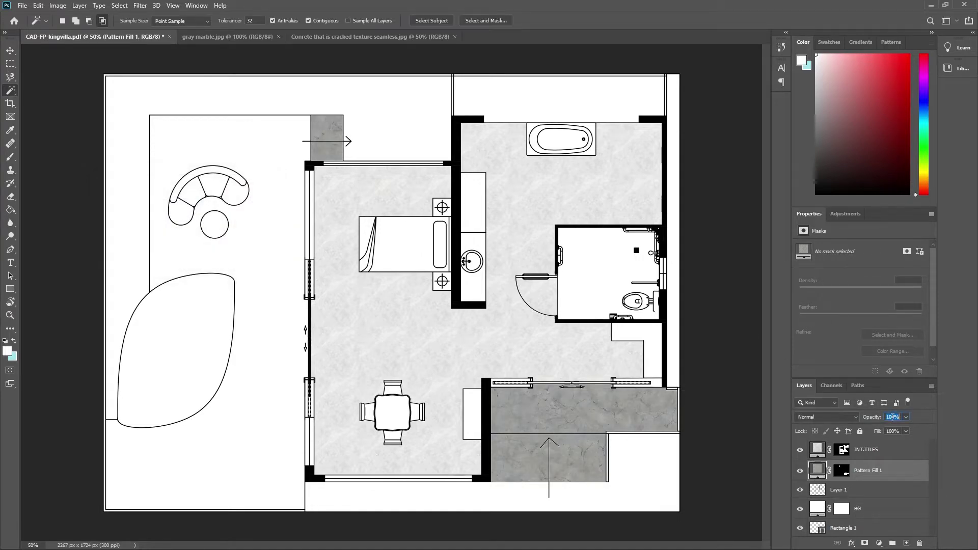
# - Set the concrete fill layer to 50% opacity and rename it EXT.TILES
pyautogui.write('70')
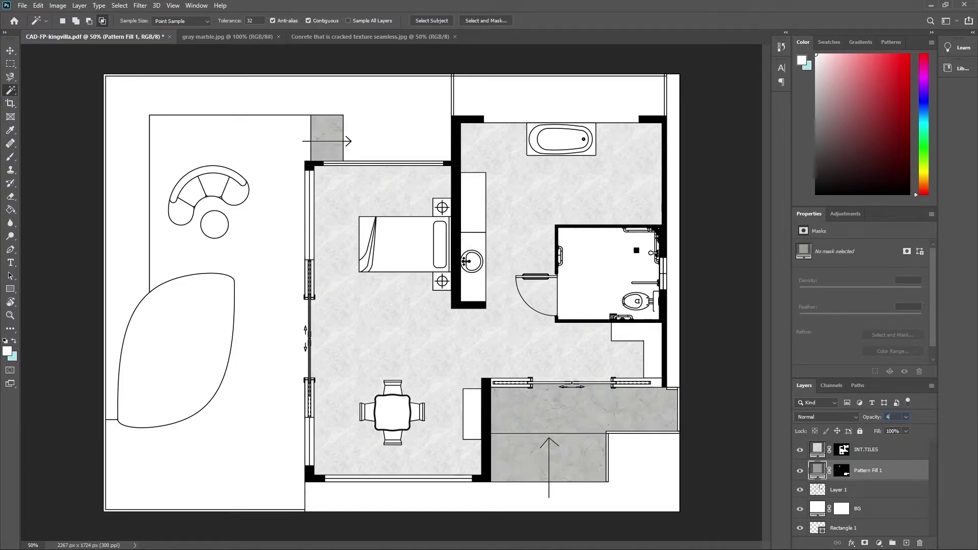
pyautogui.write('0')
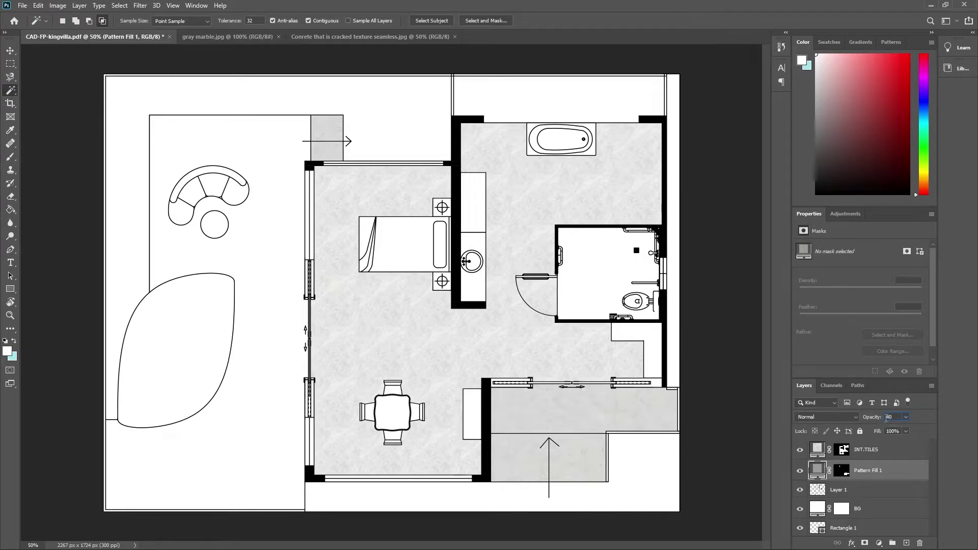
pyautogui.press('Return')
pyautogui.write('0')
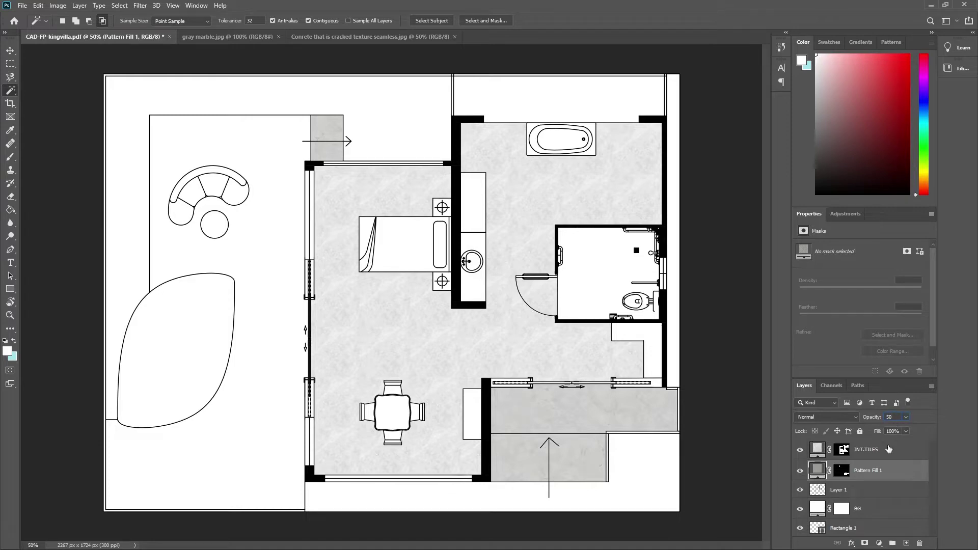
pyautogui.doubleClick(873, 471)
pyautogui.write('EXT.TILES')
# - Select the plan's white exterior areas on Layer 1 and open paving2.jpg
pyautogui.click(869, 496)
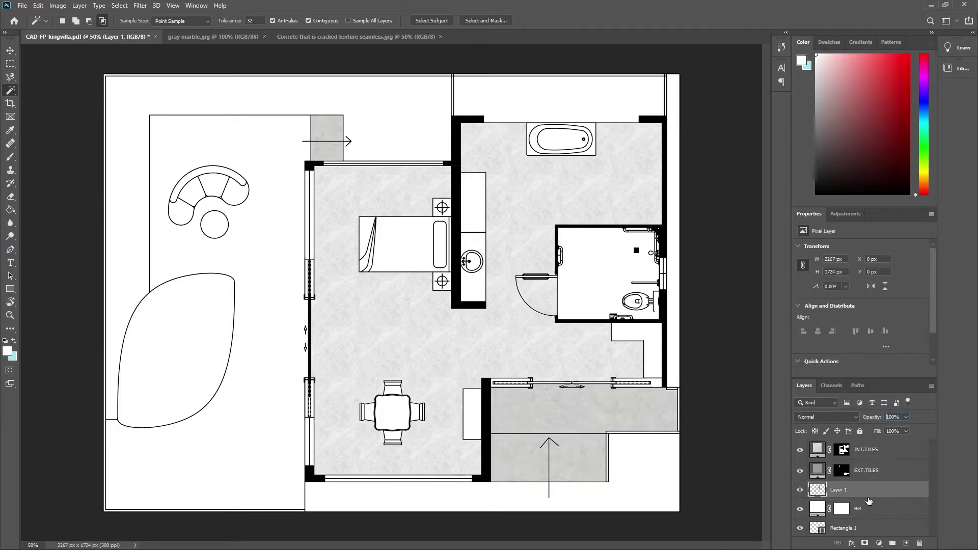
pyautogui.click(570, 484)
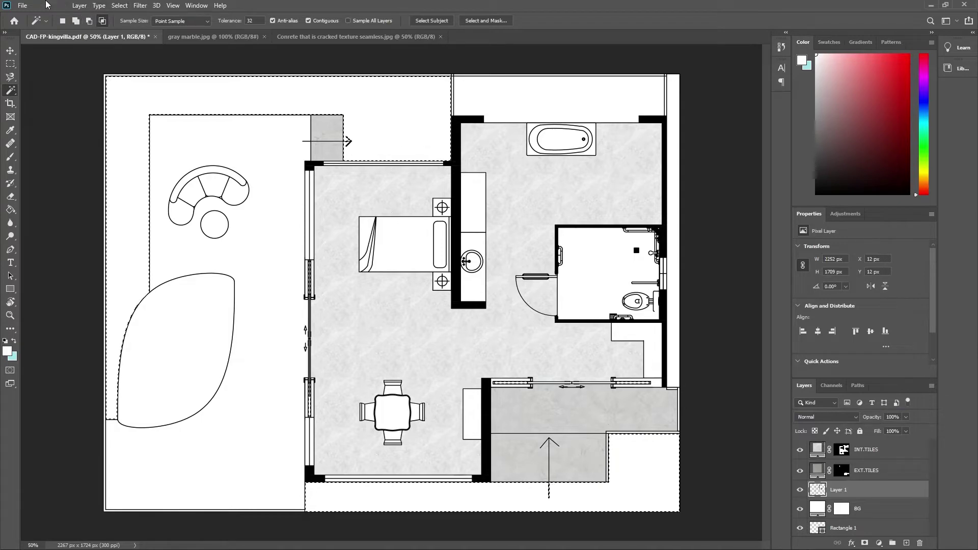
pyautogui.click(29, 6)
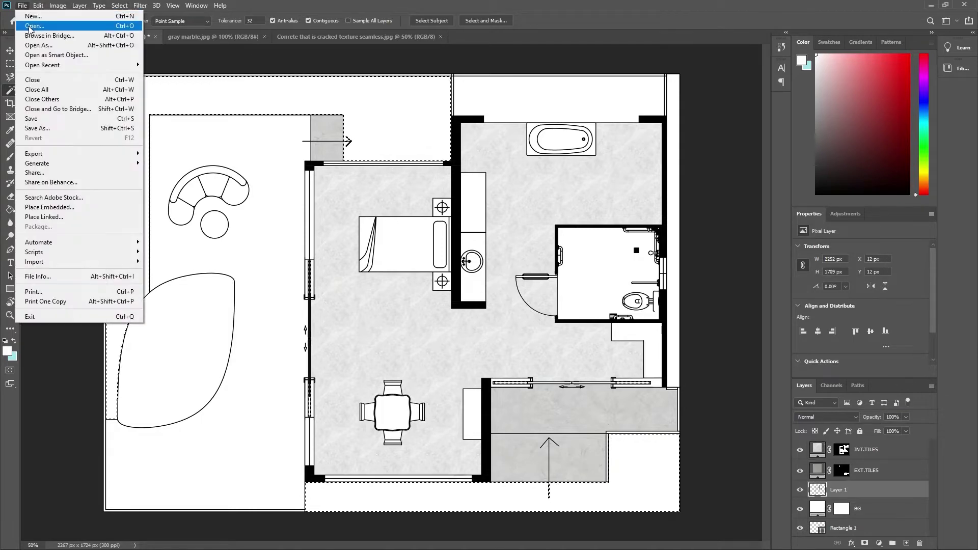
pyautogui.click(29, 26)
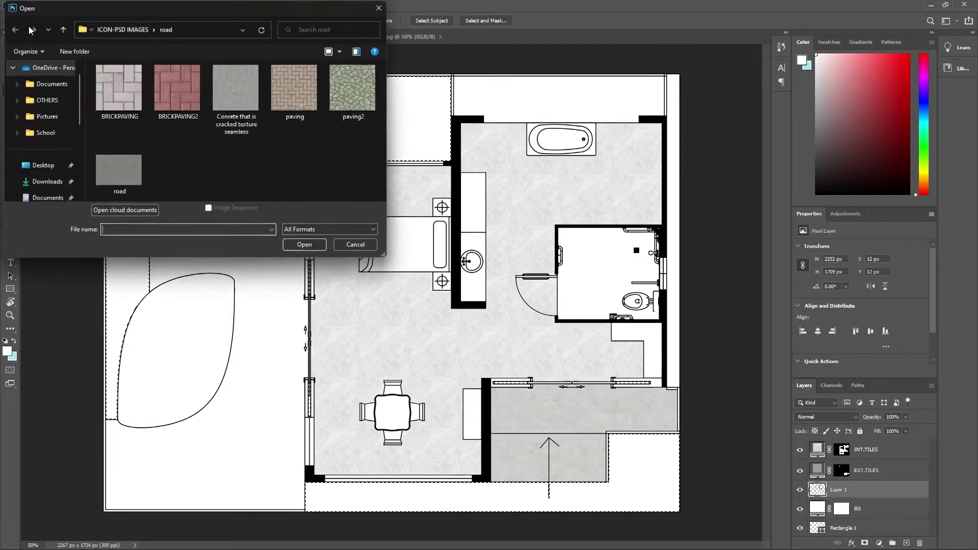
pyautogui.click(112, 82)
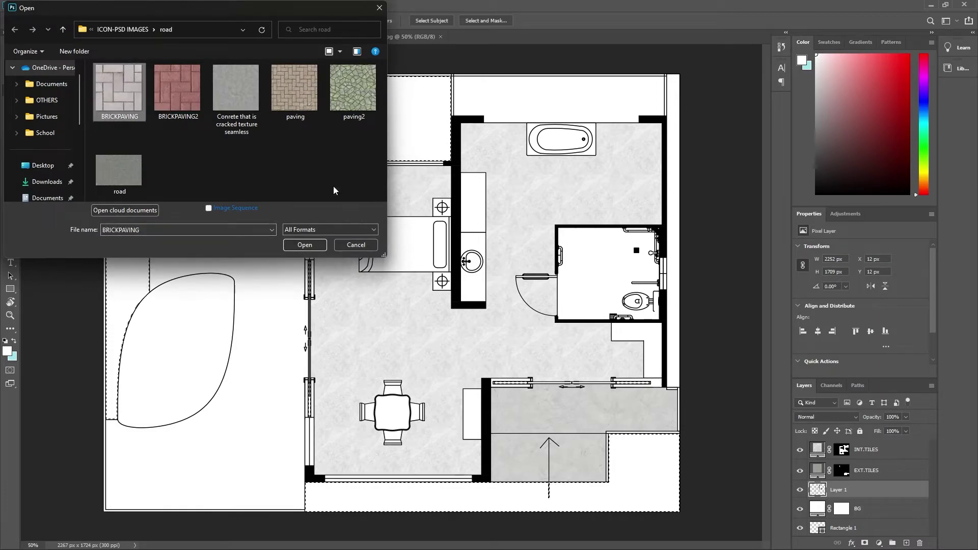
pyautogui.click(298, 92)
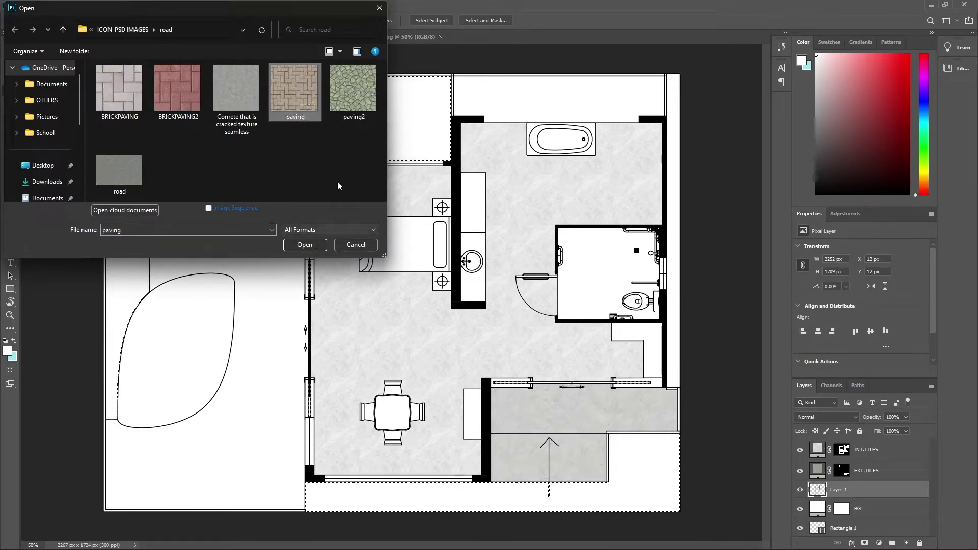
pyautogui.click(359, 96)
pyautogui.click(313, 250)
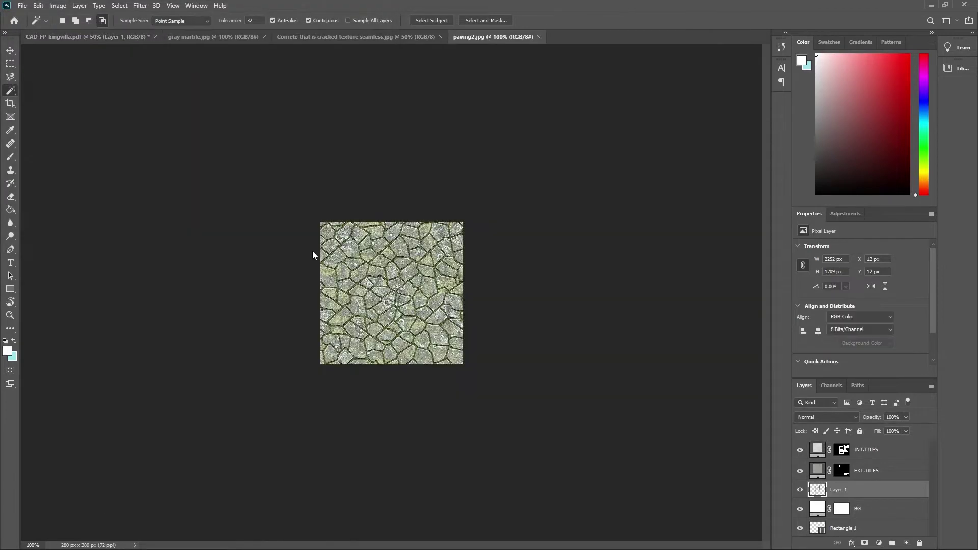
# - Define paving2.jpg as a pattern and return to the floor plan
pyautogui.click(39, 5)
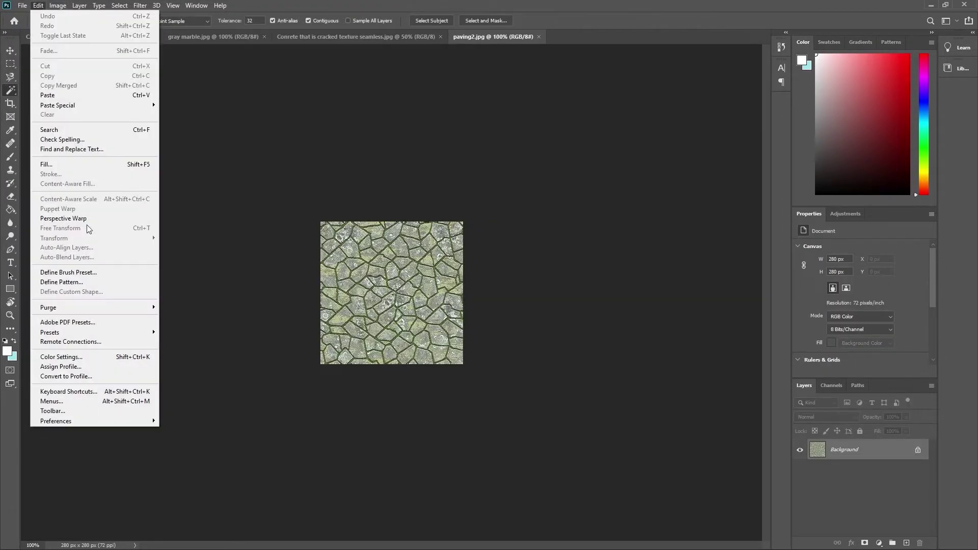
pyautogui.click(81, 283)
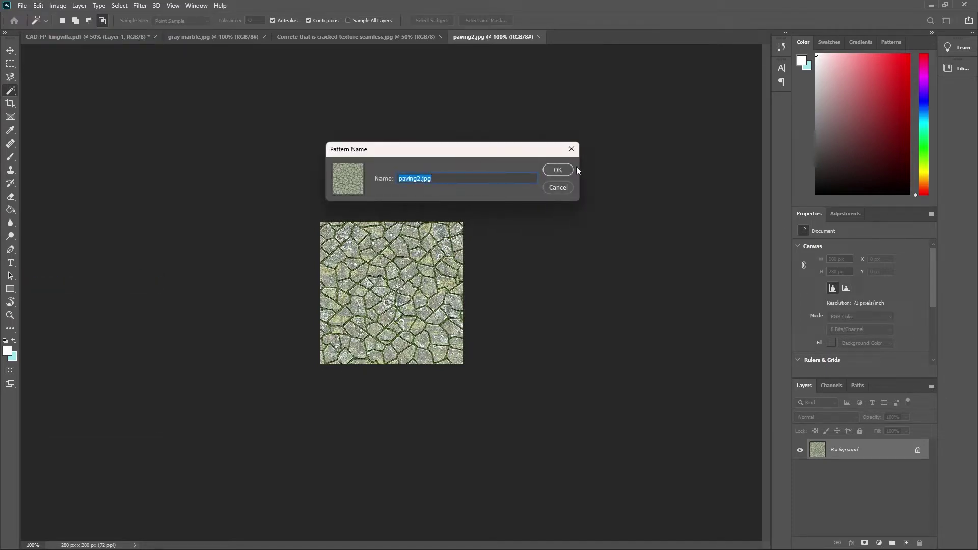
pyautogui.click(558, 170)
pyautogui.click(76, 37)
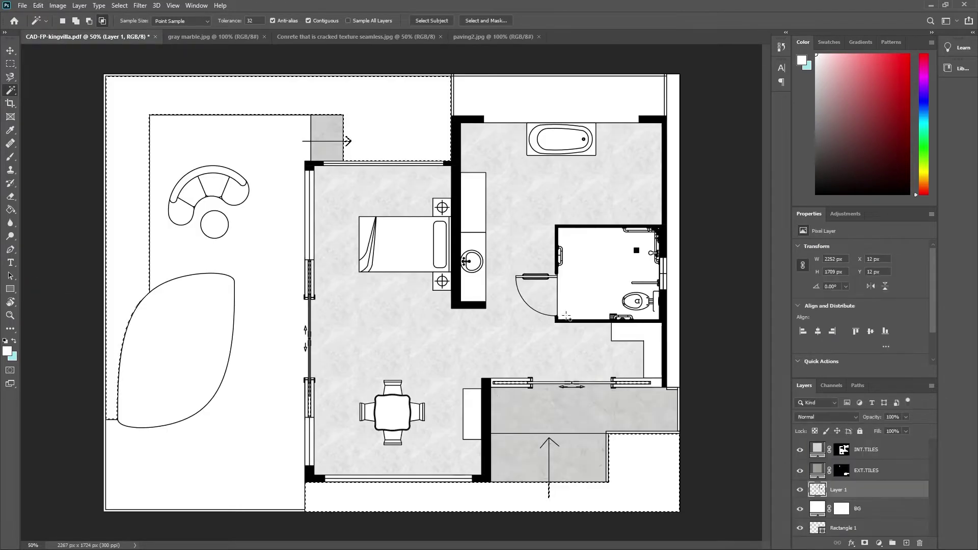
# - Fill the exterior selection with the paving2 pattern at 100% scale
pyautogui.click(879, 544)
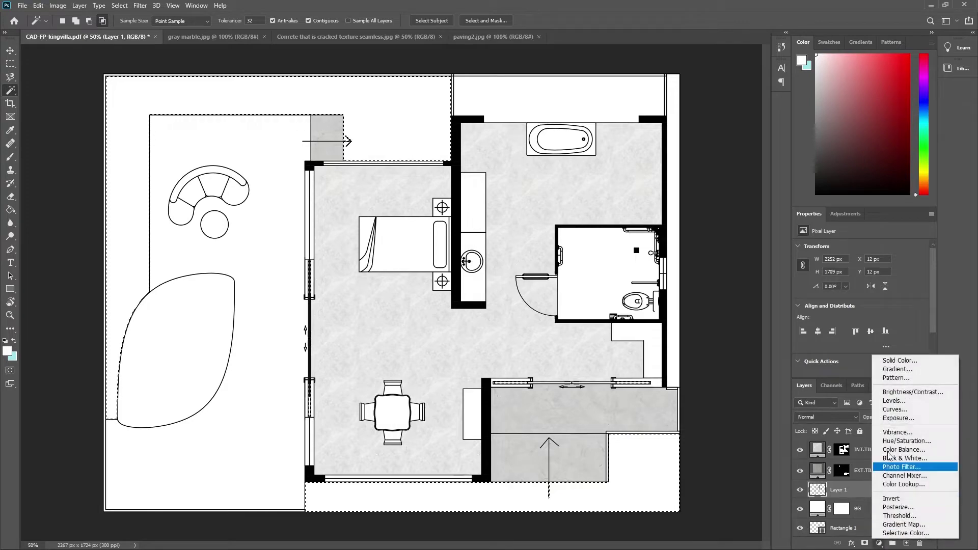
pyautogui.click(896, 378)
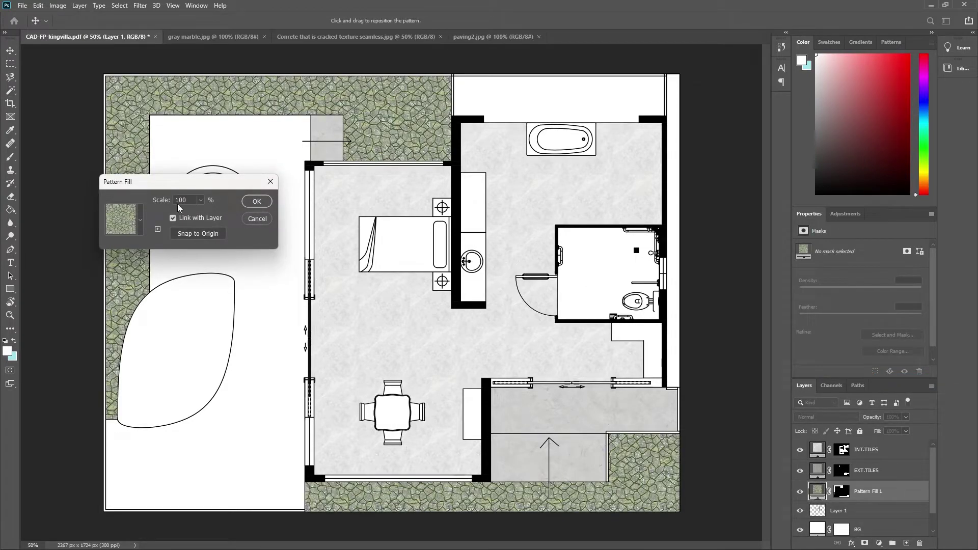
pyautogui.moveTo(190, 199); pyautogui.dragTo(174, 199)
pyautogui.write('70')
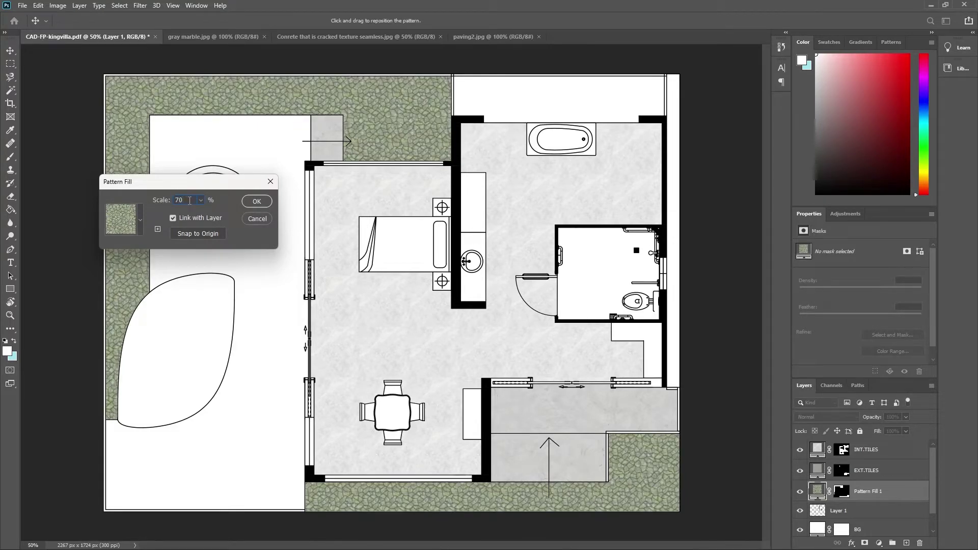
pyautogui.moveTo(191, 202); pyautogui.dragTo(174, 201)
pyautogui.write('80')
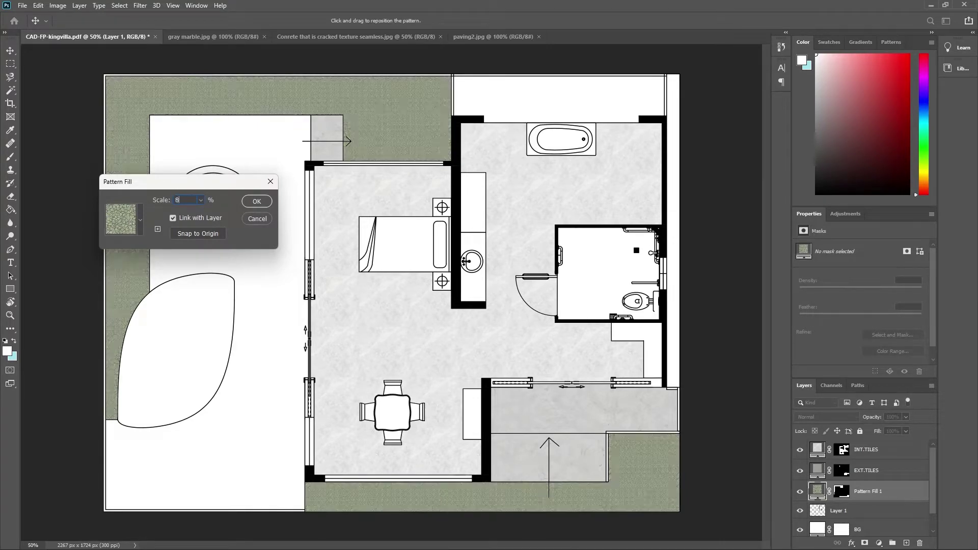
pyautogui.moveTo(185, 203); pyautogui.dragTo(161, 208)
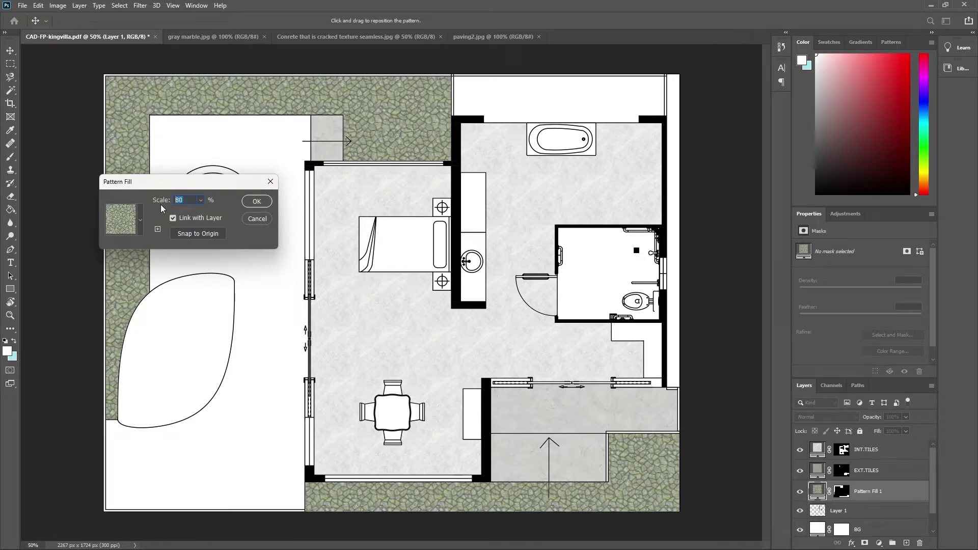
pyautogui.write('100')
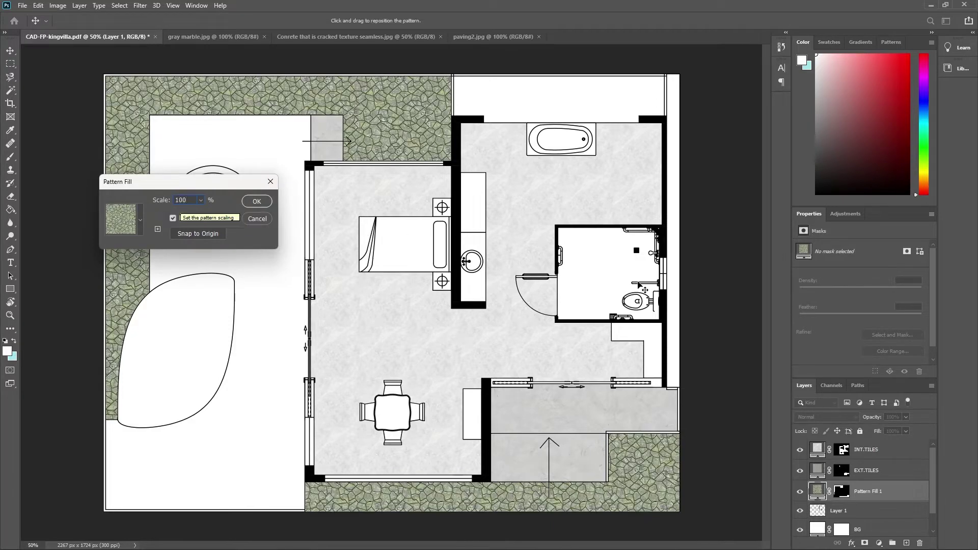
pyautogui.click(257, 202)
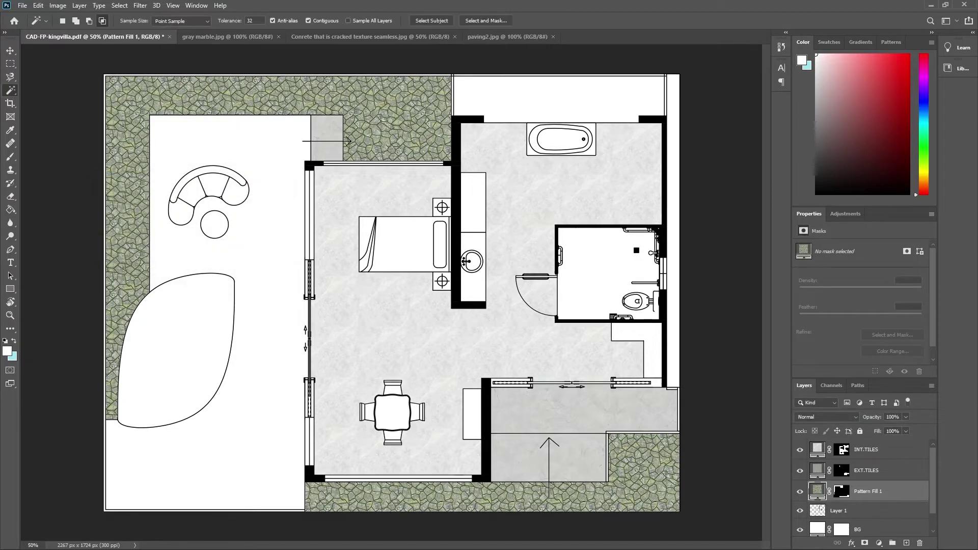
# - Set the paving layer to 60% opacity, rename it EXT.TILES2, and reselect Layer 1
pyautogui.click(892, 418)
pyautogui.write('70')
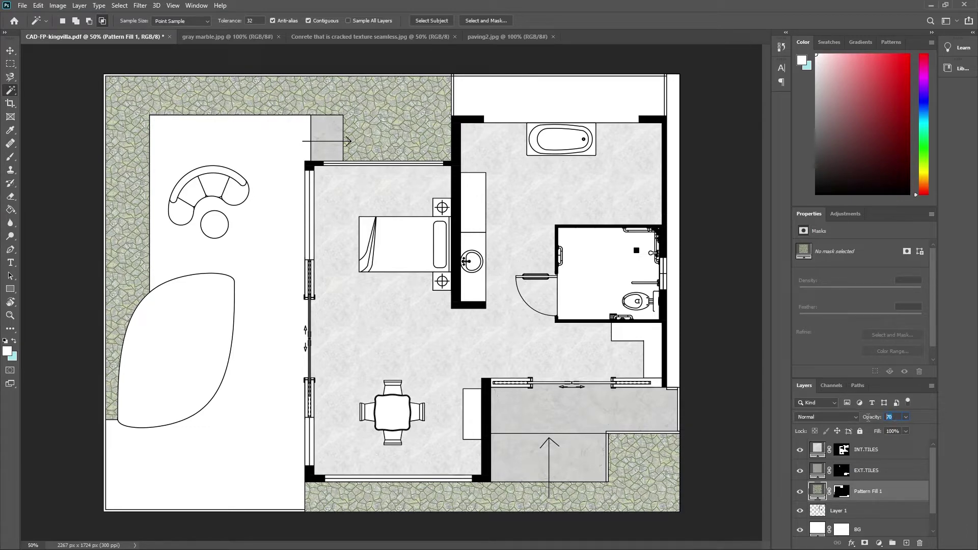
pyautogui.write('60')
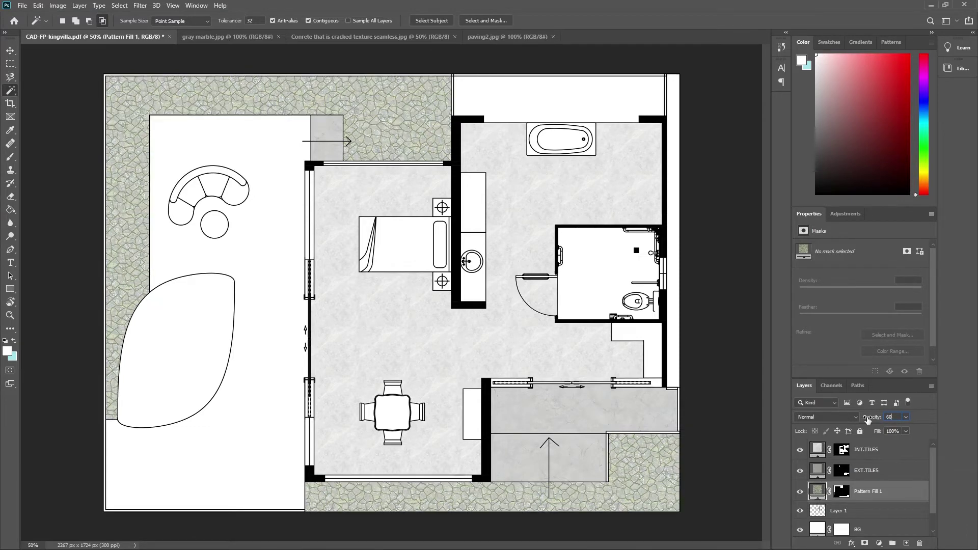
pyautogui.doubleClick(875, 492)
pyautogui.write('EXT.TILES2')
pyautogui.click(866, 516)
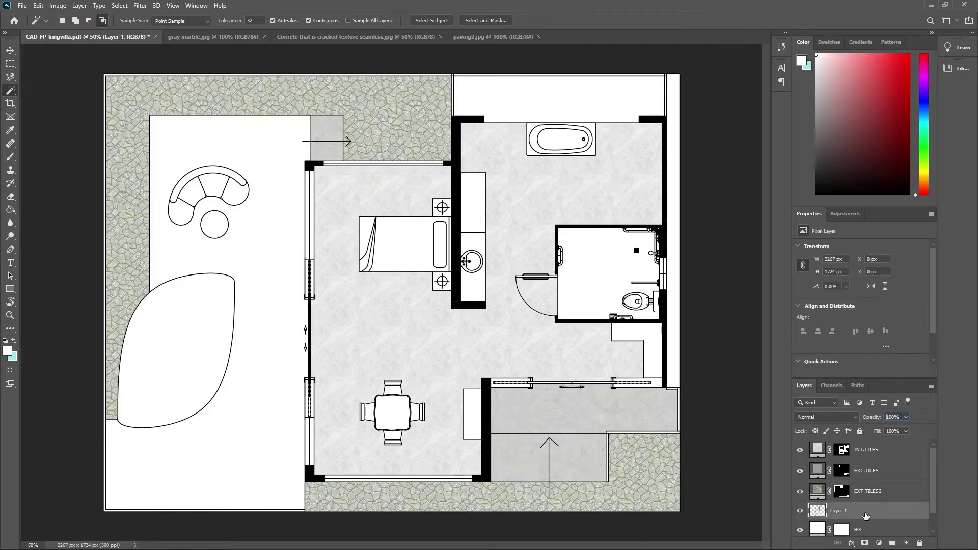
# - Select the small bathroom and open TOILET TILES.jpg from the TILES folder
pyautogui.click(597, 286)
pyautogui.click(22, 5)
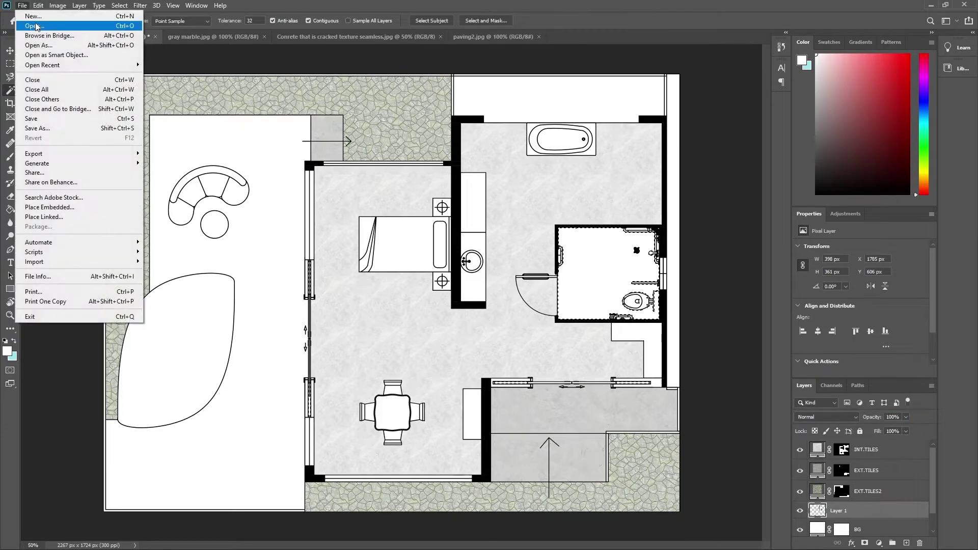
pyautogui.click(33, 25)
pyautogui.click(64, 31)
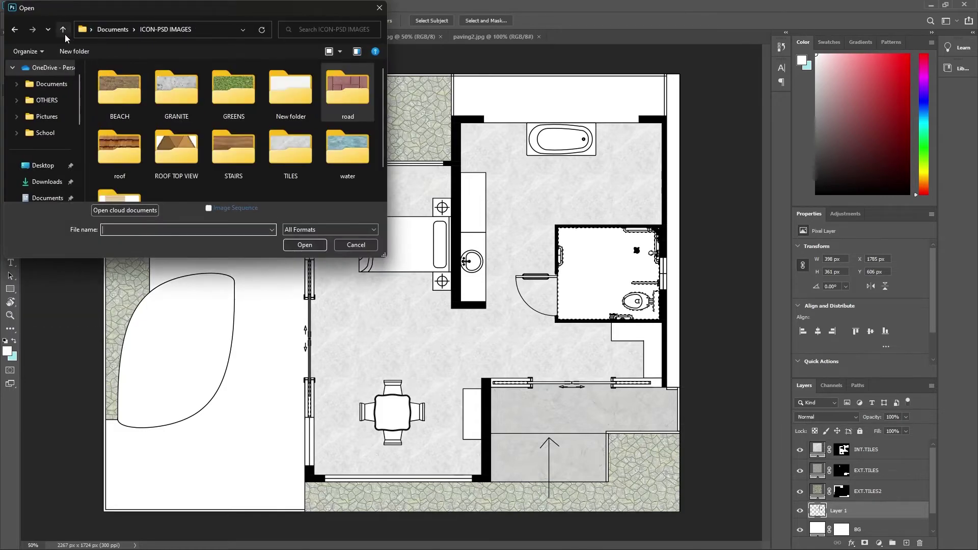
pyautogui.doubleClick(308, 160)
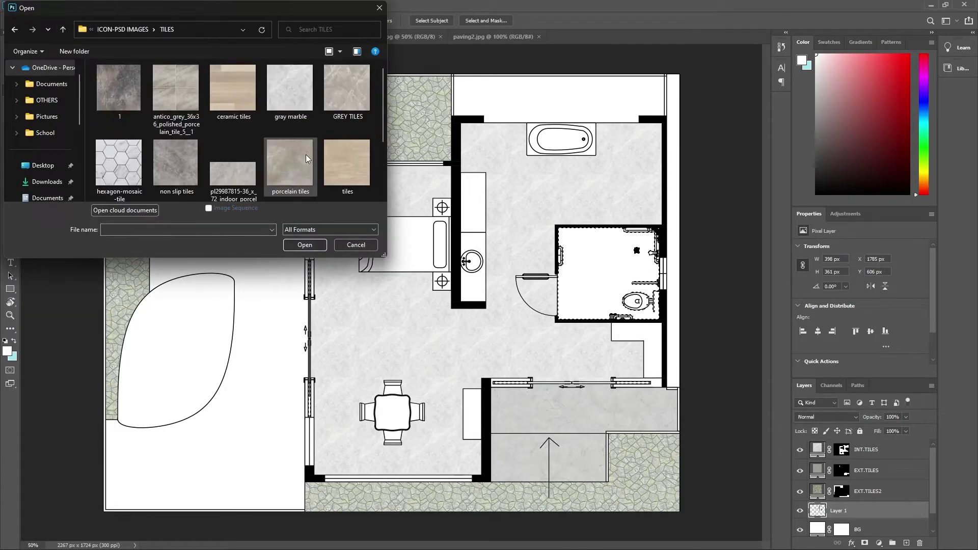
pyautogui.scroll(-2, 307, 160)
pyautogui.click(116, 185)
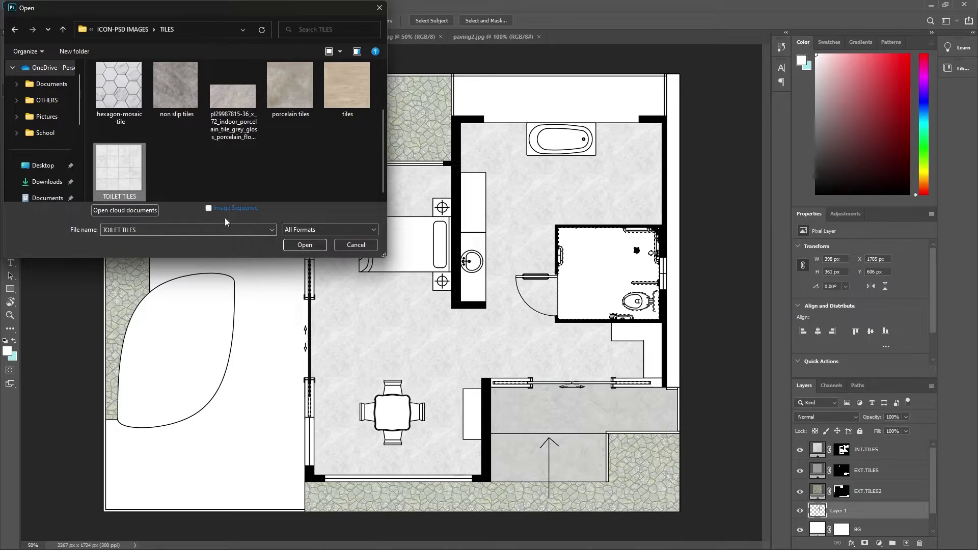
pyautogui.click(309, 245)
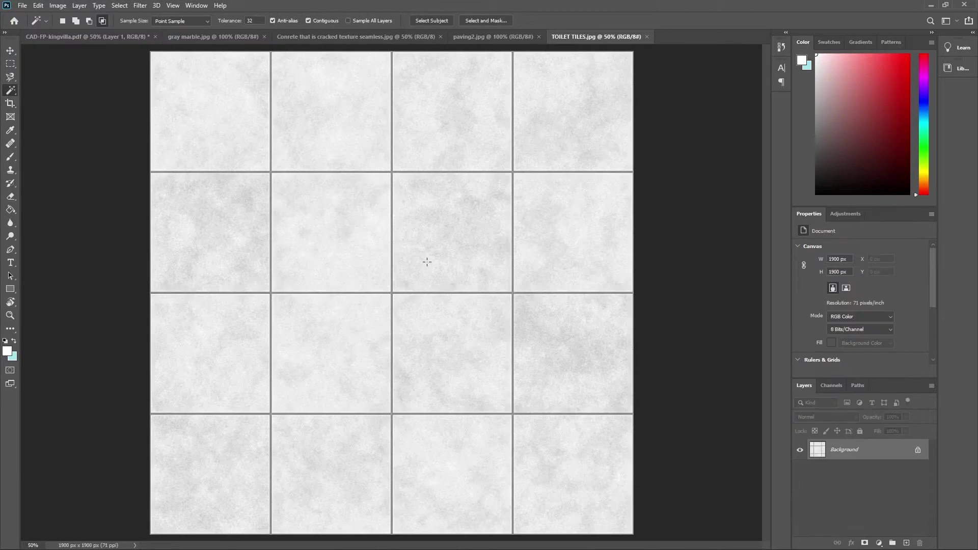
# - Define TOILET TILES.jpg as a pattern and fill the bathroom selection with it
pyautogui.click(39, 5)
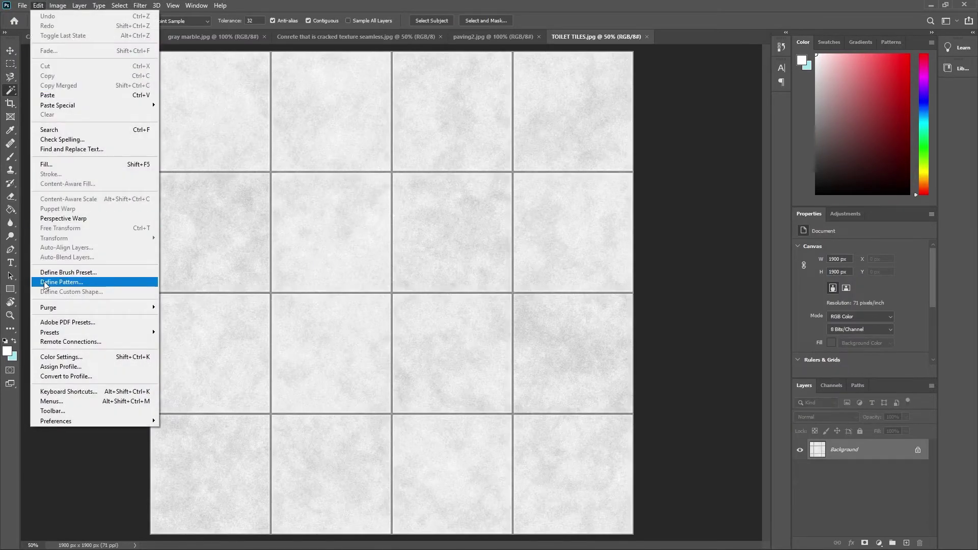
pyautogui.click(77, 280)
pyautogui.click(560, 170)
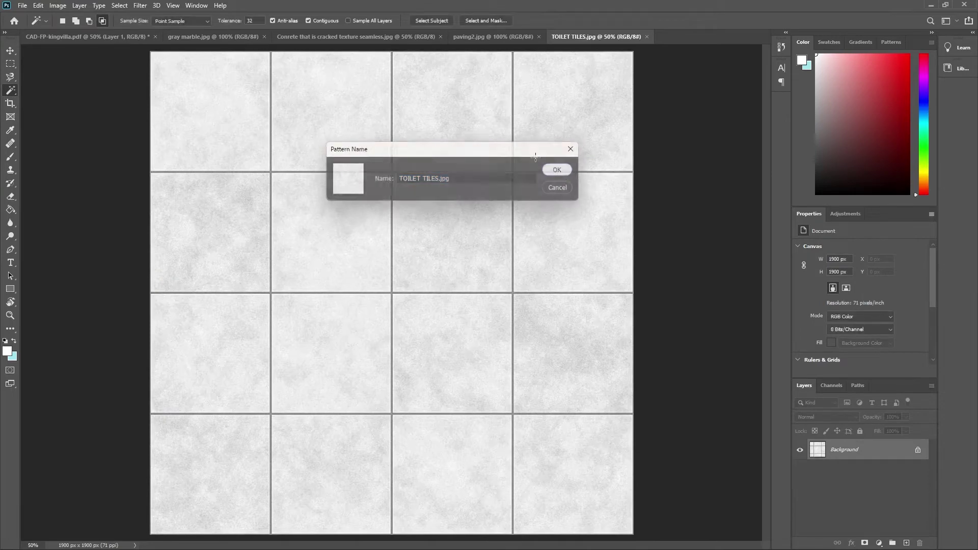
pyautogui.click(87, 37)
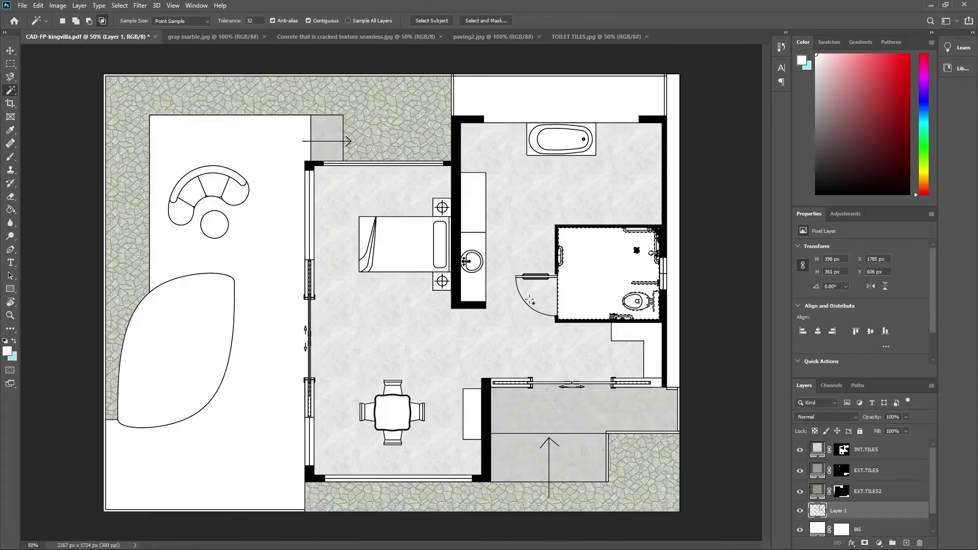
pyautogui.click(879, 543)
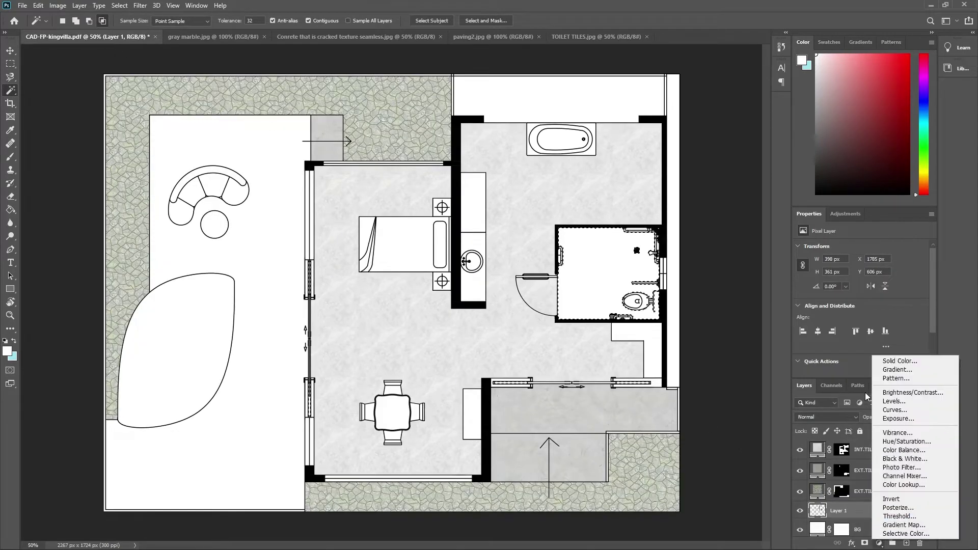
pyautogui.click(891, 378)
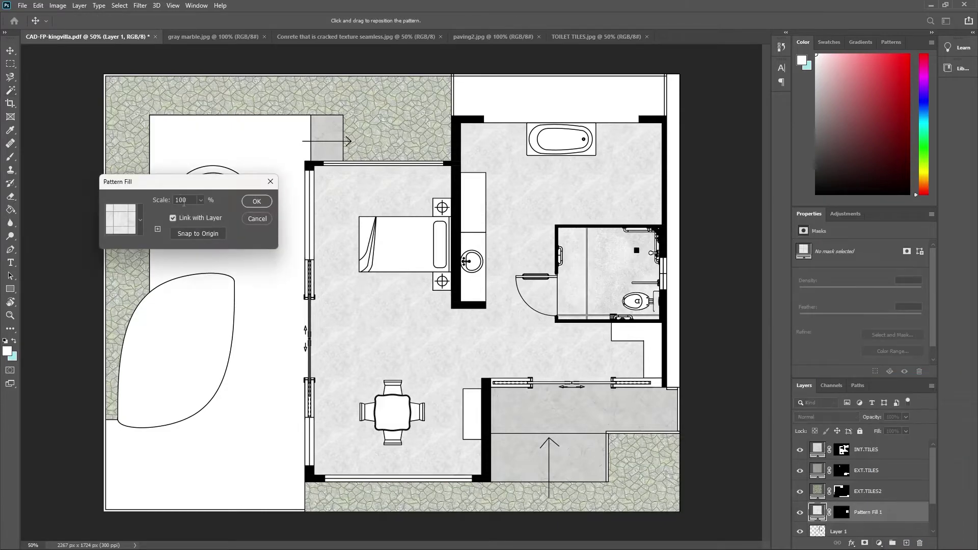
pyautogui.write('2')
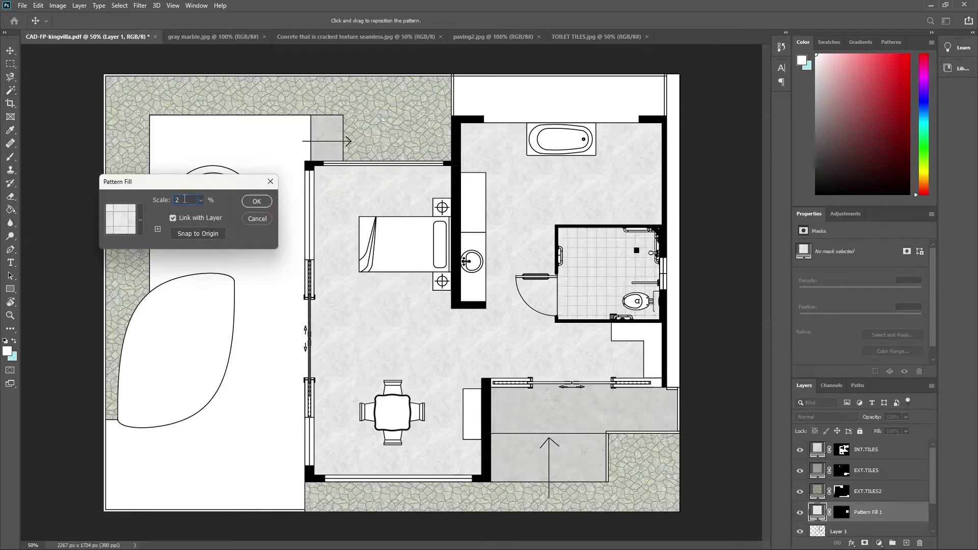
pyautogui.click(263, 206)
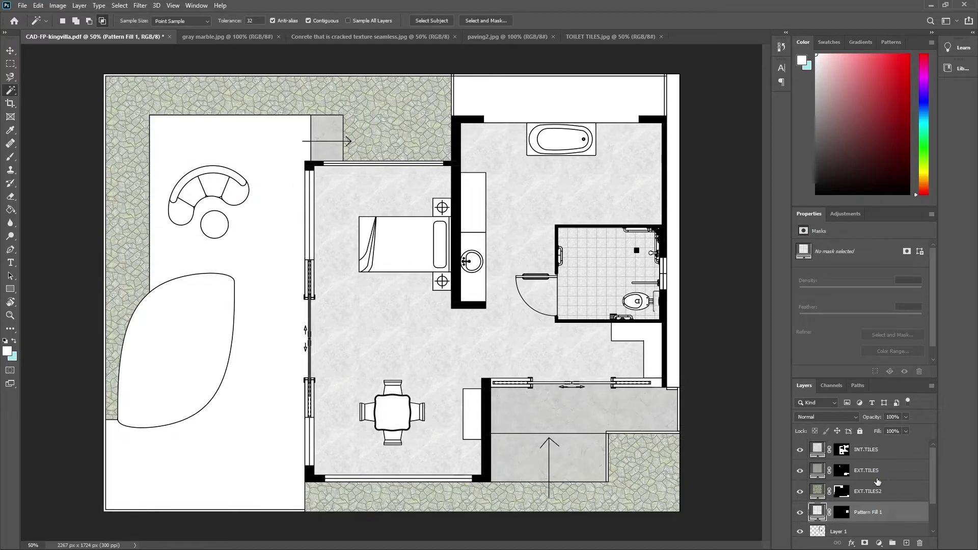
# - Rename the bathroom fill layer TOILET TILES and set its opacity to 60%
pyautogui.doubleClick(866, 512)
pyautogui.write('TOILET TILES')
pyautogui.press('Return')
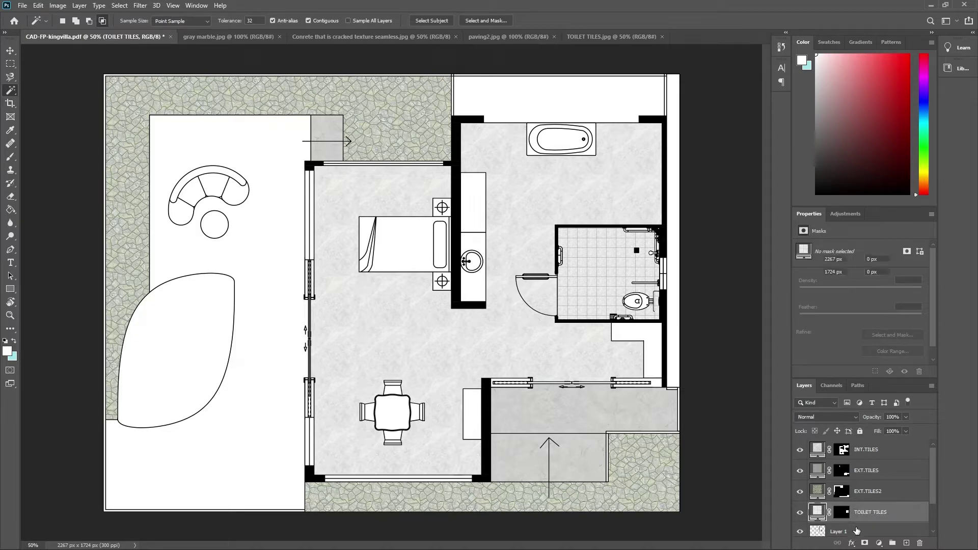
pyautogui.press('v')
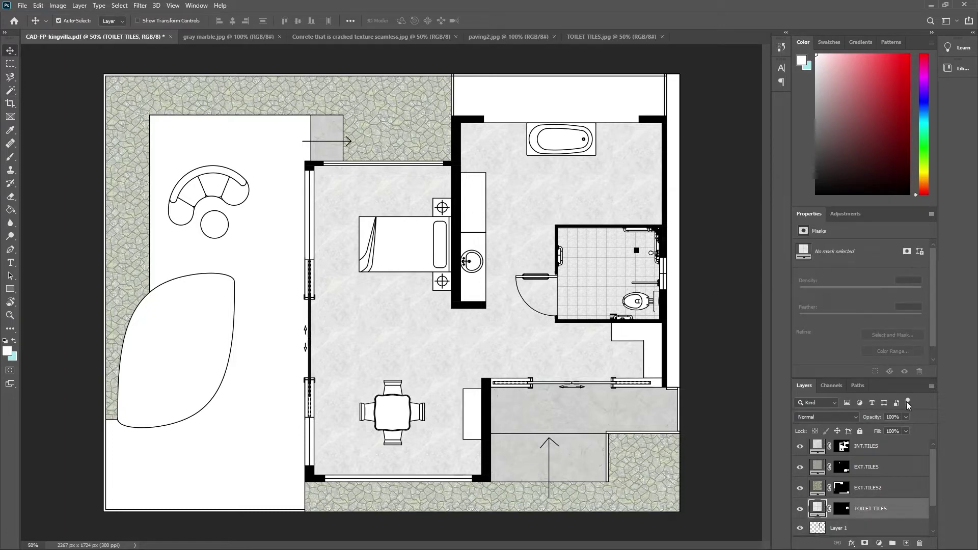
pyautogui.click(894, 417)
pyautogui.write('6')
pyautogui.write('0')
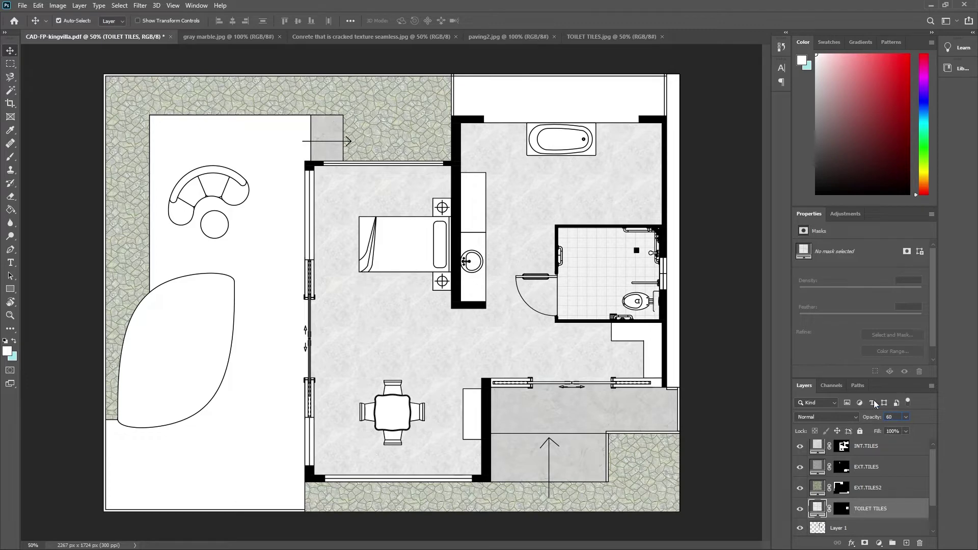
pyautogui.click(535, 363)
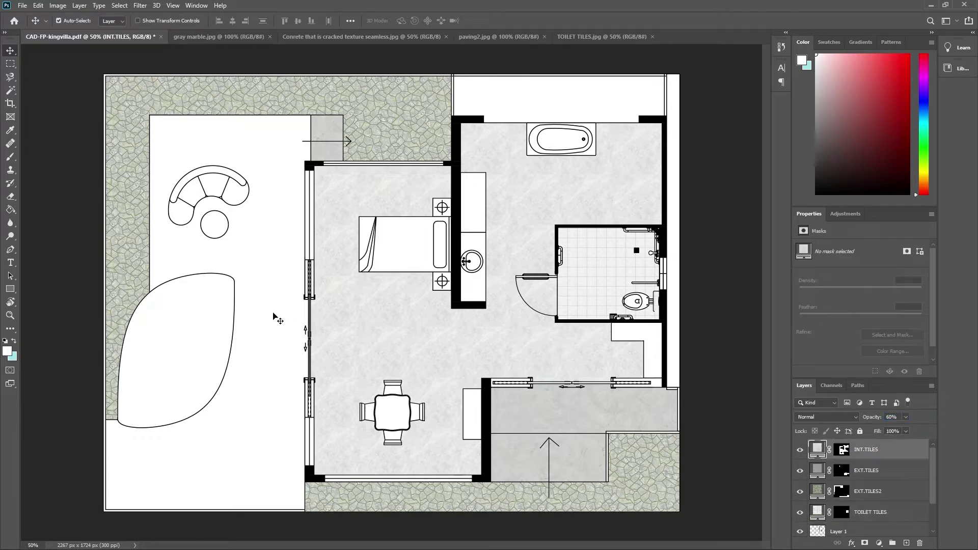
# - Select the leaf-shaped pool area on Layer 1 and open main pool.jpg from the water folder
pyautogui.scroll(-2, 866, 489)
pyautogui.click(888, 490)
pyautogui.press('w')
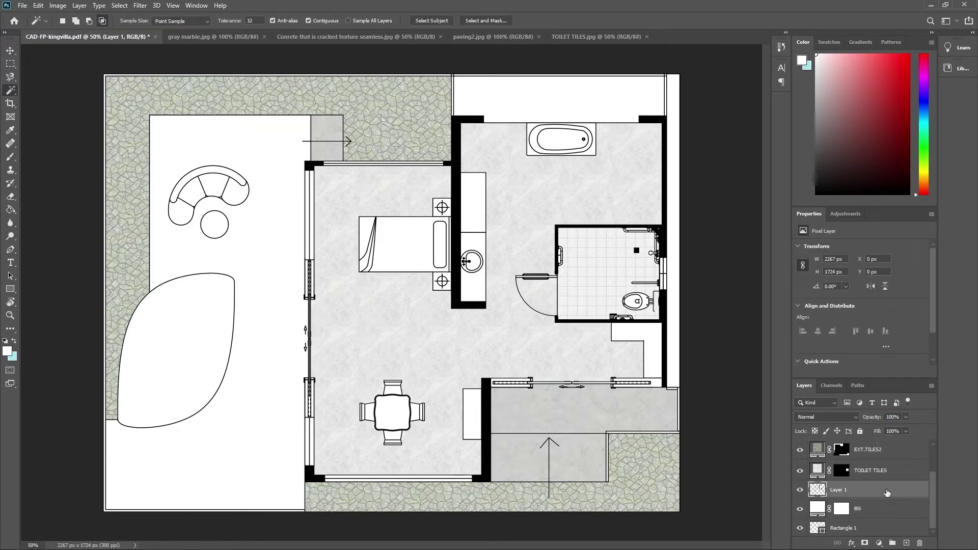
pyautogui.click(207, 324)
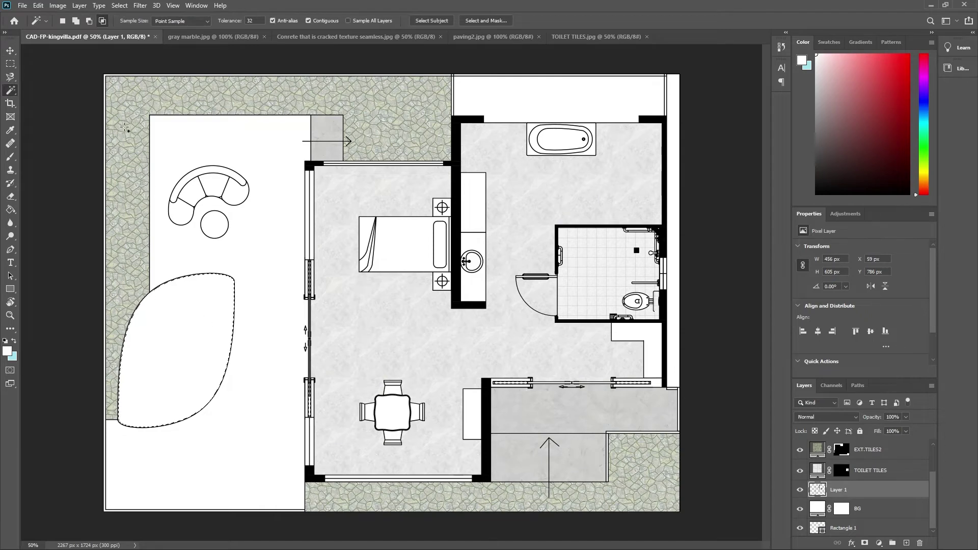
pyautogui.click(22, 6)
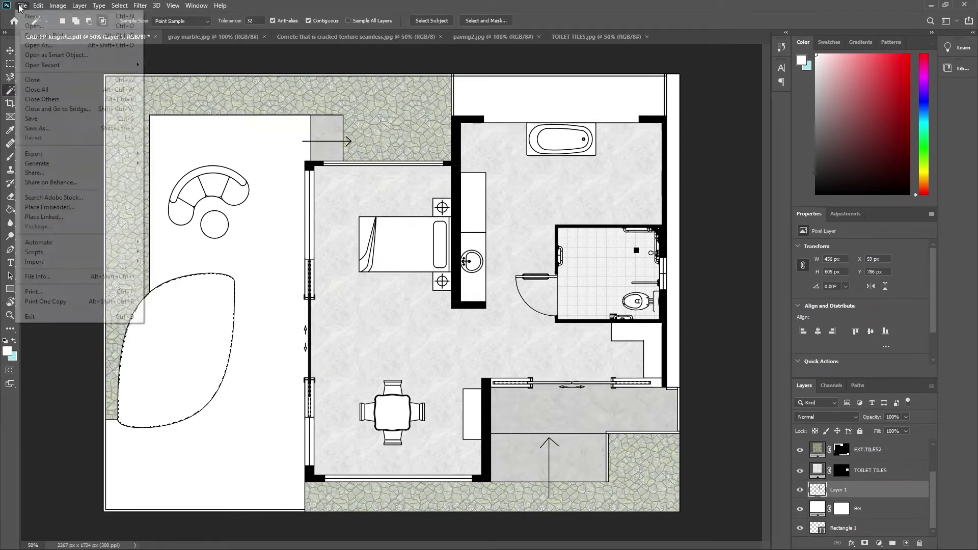
pyautogui.click(43, 26)
pyautogui.click(63, 29)
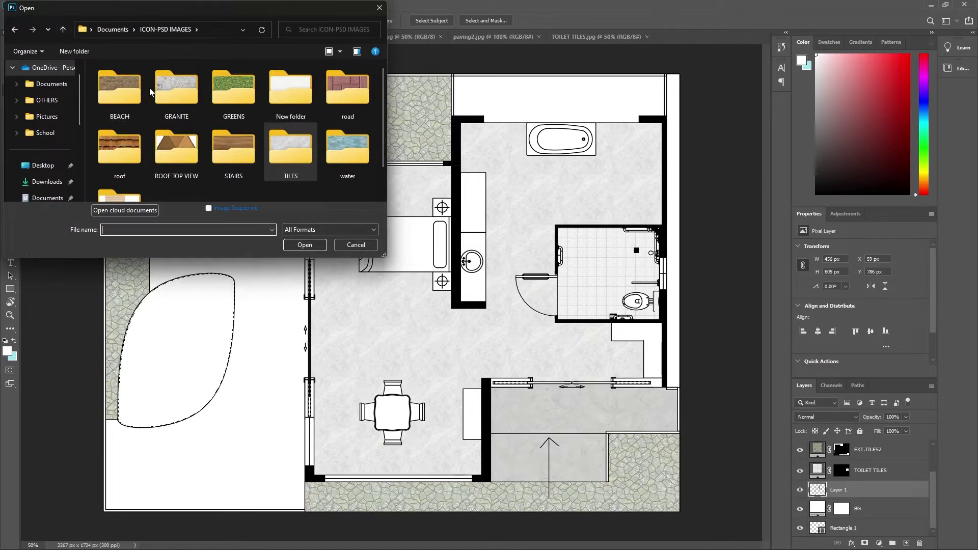
pyautogui.scroll(-1, 285, 127)
pyautogui.doubleClick(349, 105)
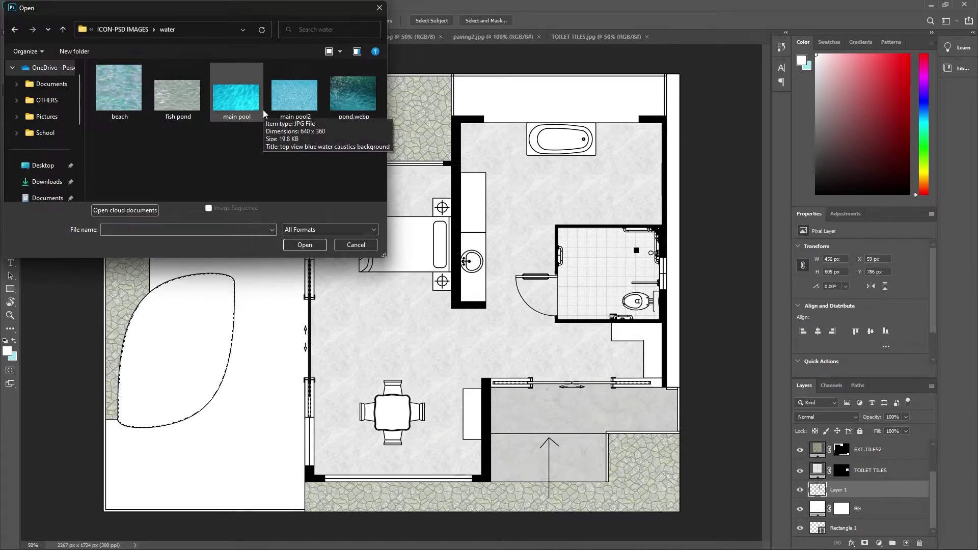
pyautogui.click(241, 106)
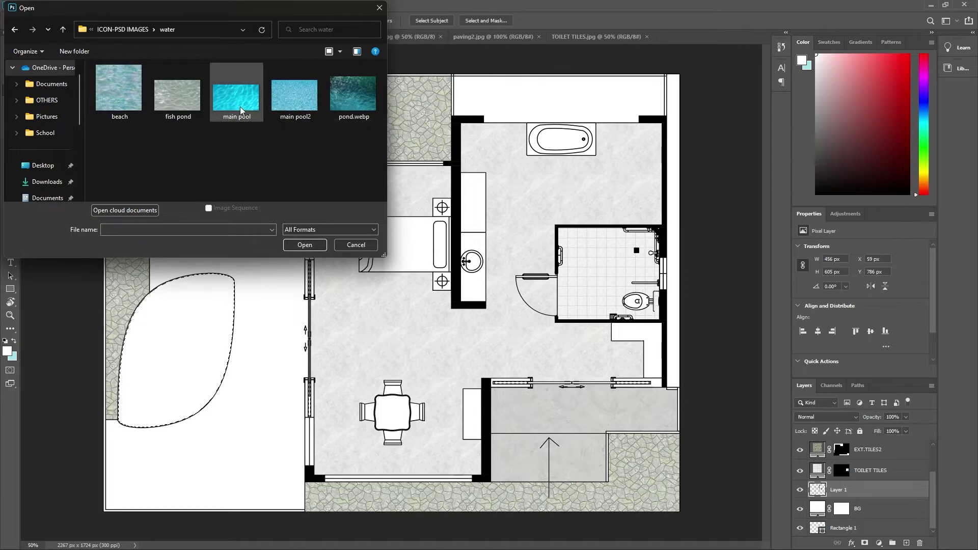
pyautogui.click(301, 245)
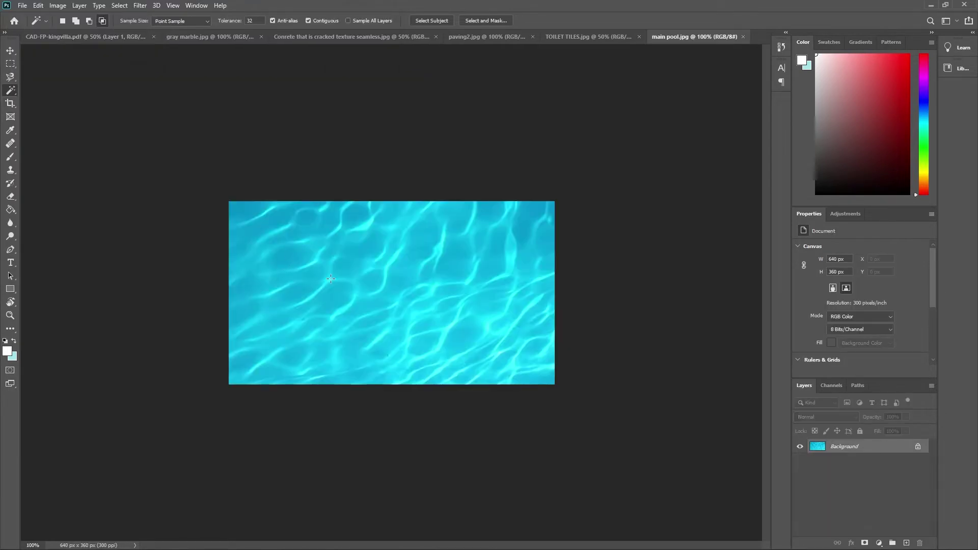
# - Define main pool.jpg as a pattern and return to the floor plan
pyautogui.click(39, 6)
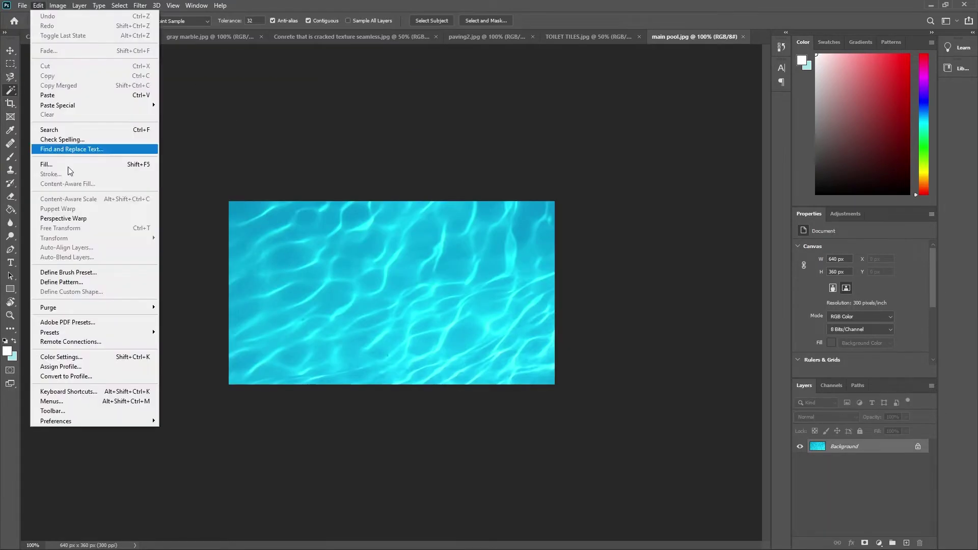
pyautogui.click(76, 283)
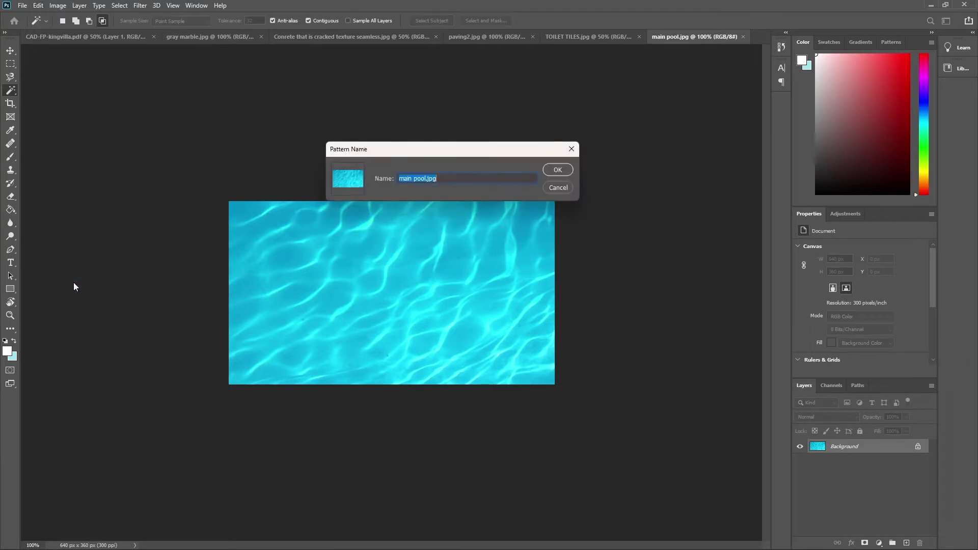
pyautogui.click(558, 170)
pyautogui.click(110, 37)
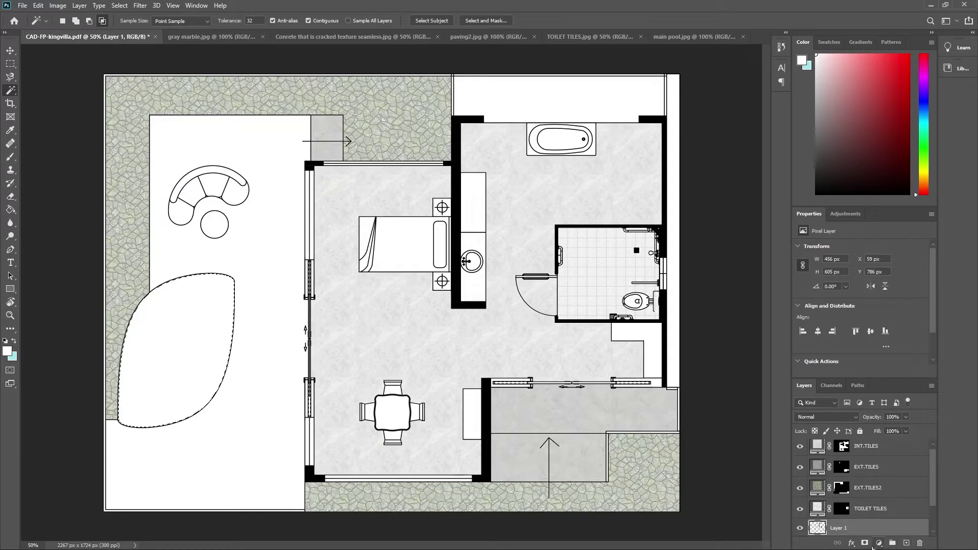
# - Fill the pool selection with the water pattern at 200% scale
pyautogui.click(873, 545)
pyautogui.click(885, 386)
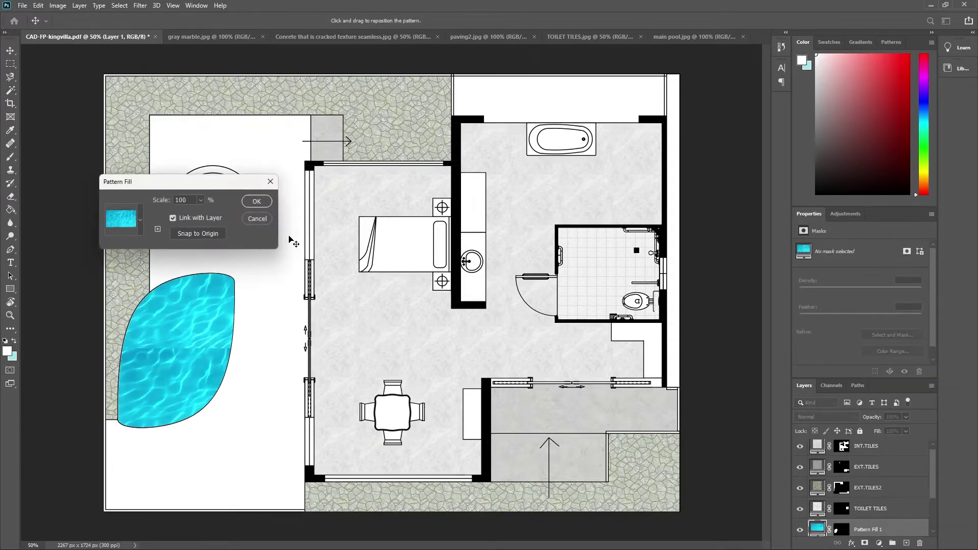
pyautogui.doubleClick(186, 201)
pyautogui.write('50')
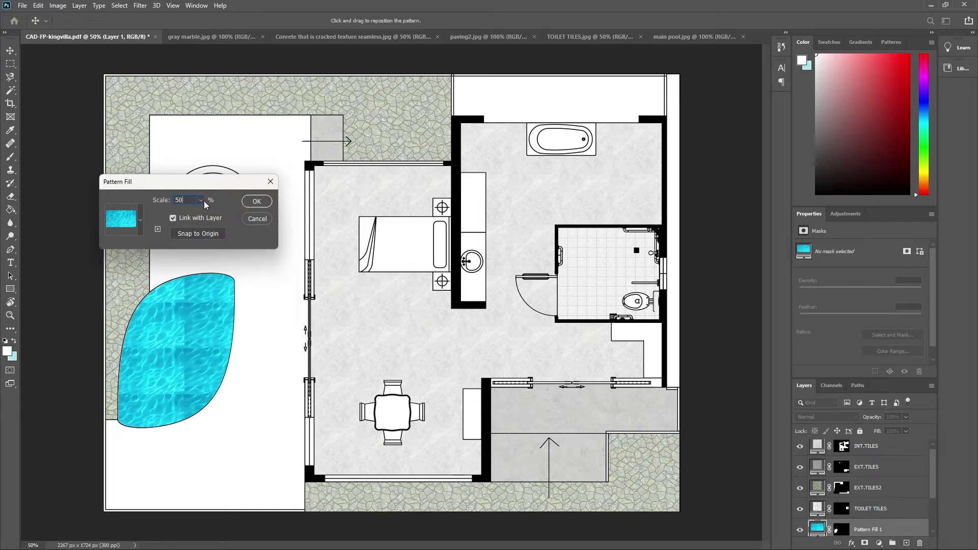
pyautogui.doubleClick(179, 200)
pyautogui.write('150')
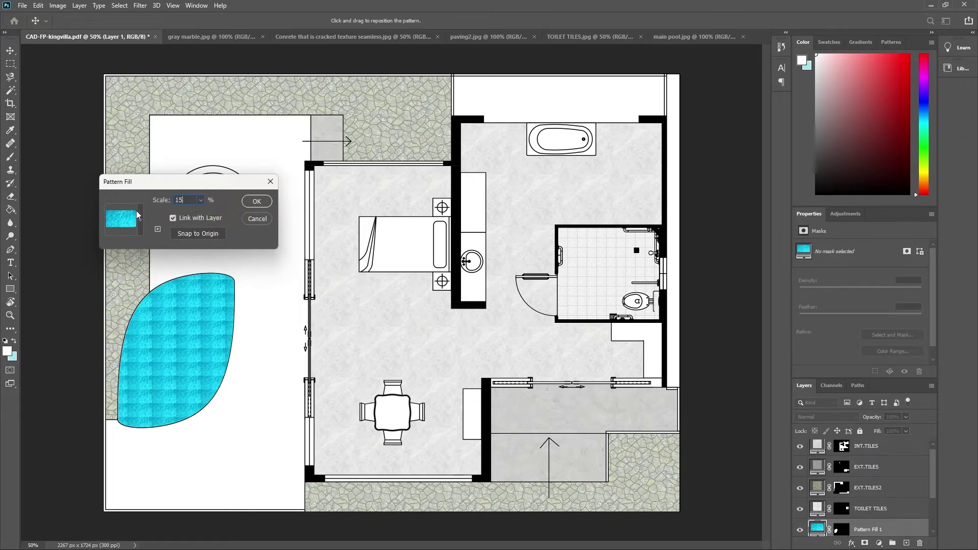
pyautogui.doubleClick(190, 199)
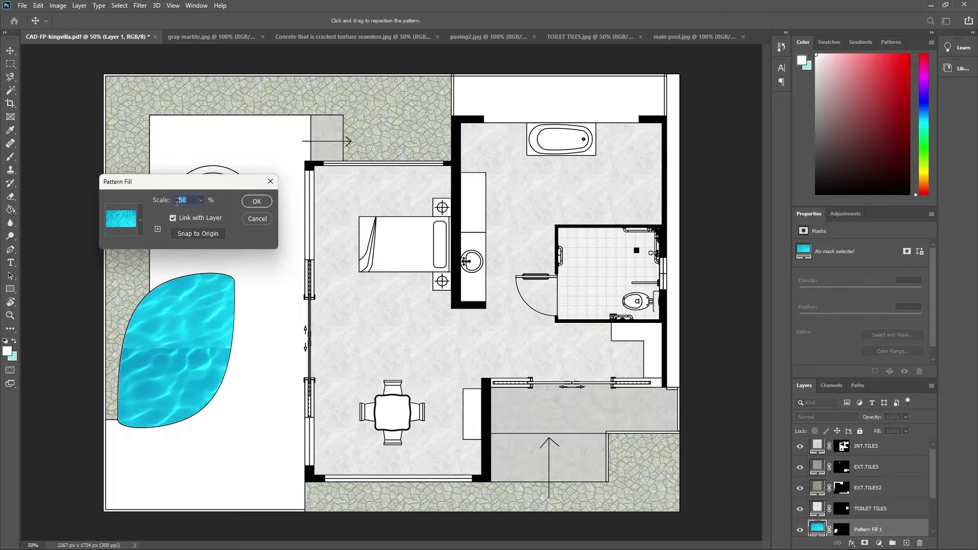
pyautogui.write('200')
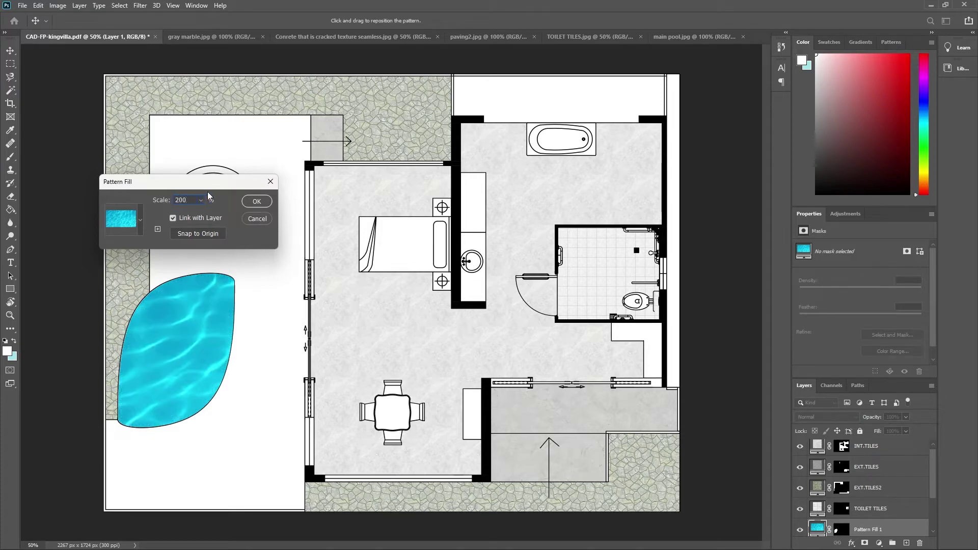
pyautogui.click(256, 201)
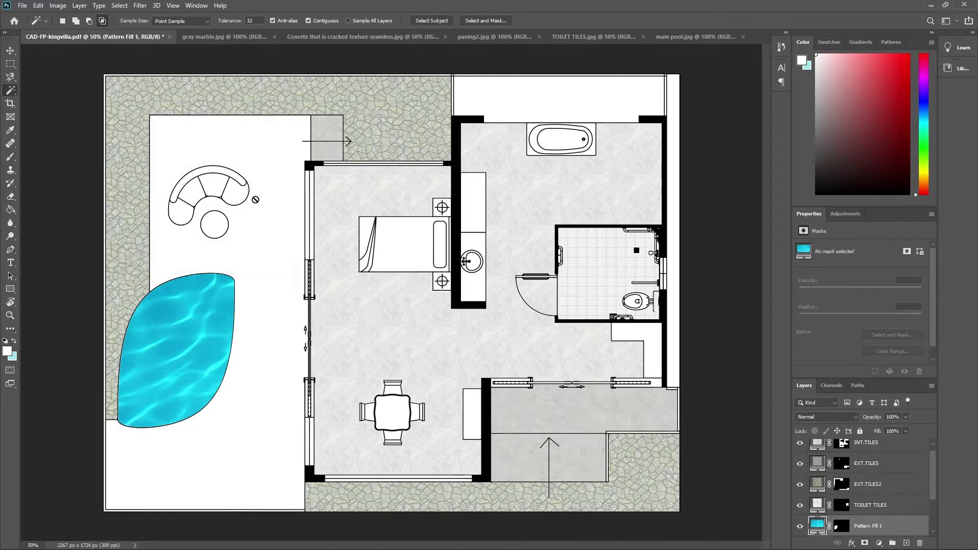
# - Rename the water fill layer POOL and set its opacity to 50%
pyautogui.doubleClick(865, 526)
pyautogui.write('POOL')
pyautogui.click(893, 417)
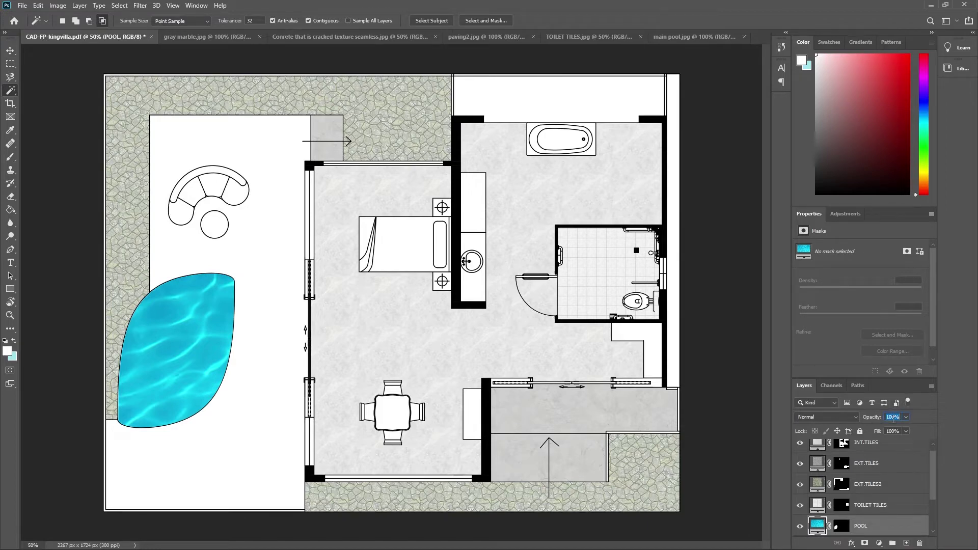
pyautogui.write('60')
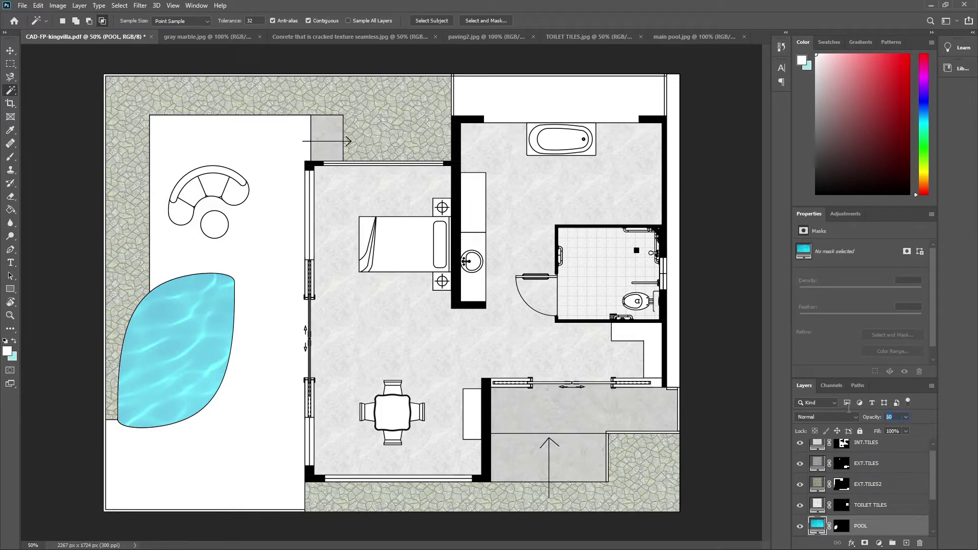
pyautogui.write('50')
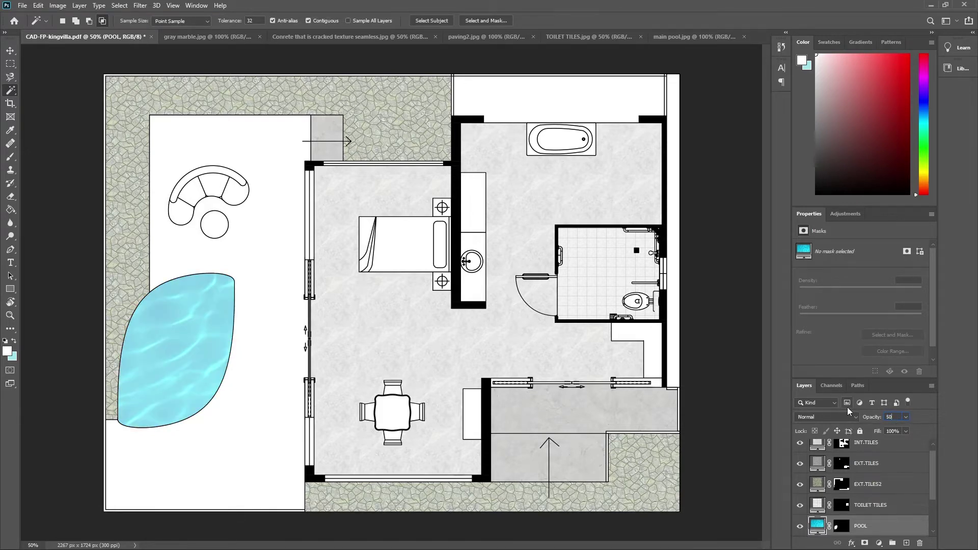
pyautogui.scroll(-1, 869, 515)
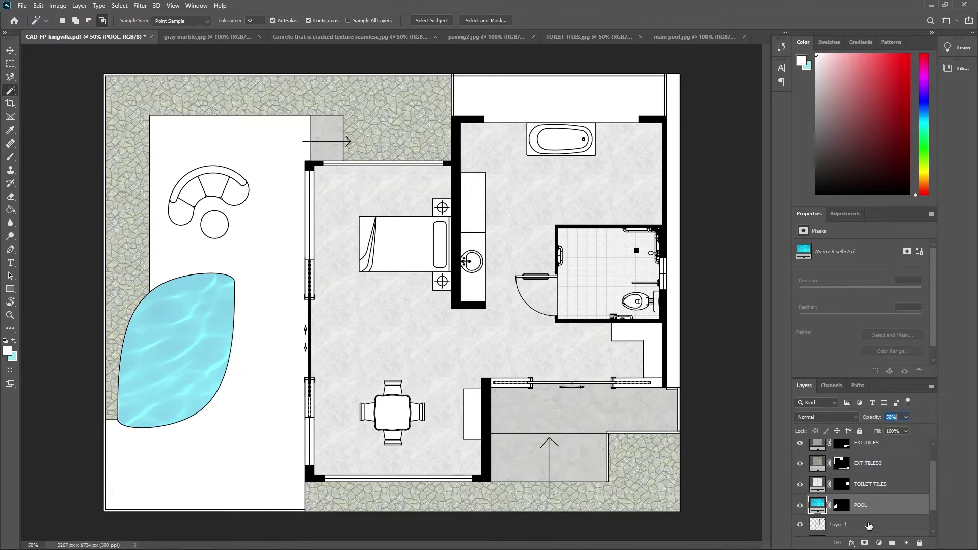
# - On Layer 1, Magic Wand-select the top white strip and the large left white area
pyautogui.click(868, 525)
pyautogui.click(563, 107)
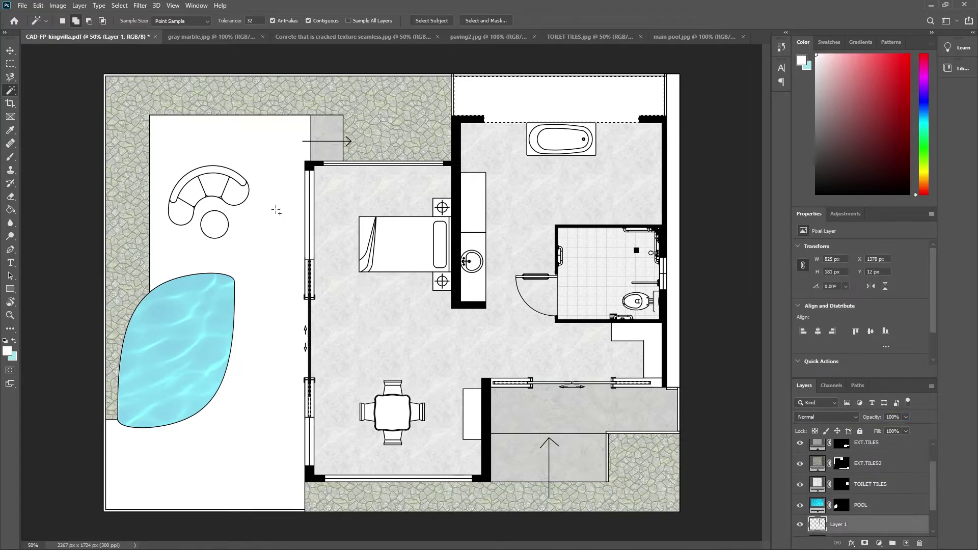
pyautogui.keyDown('shift'); pyautogui.click(248, 248); pyautogui.keyUp('shift')
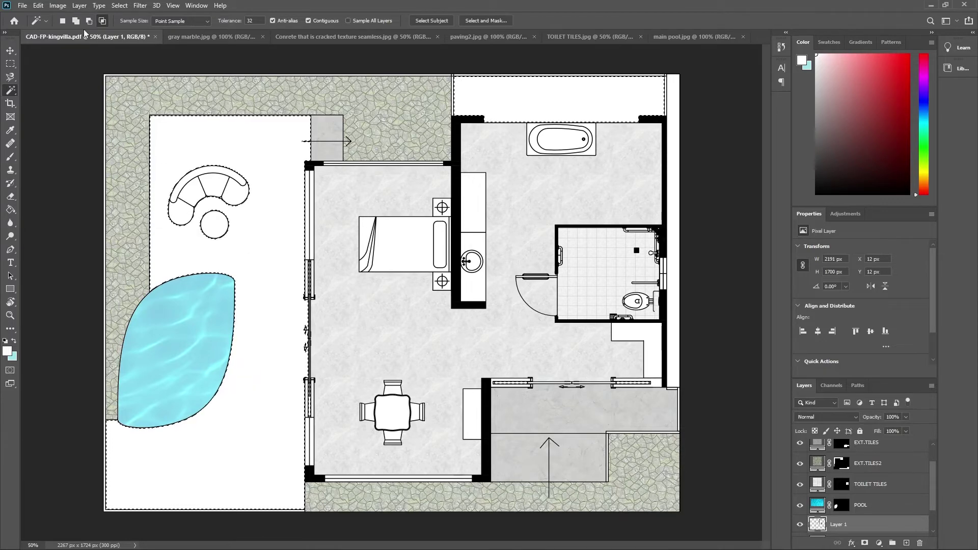
# - Open the wood plank texture 2.jfif from the wood textures folder
pyautogui.click(22, 6)
pyautogui.click(34, 25)
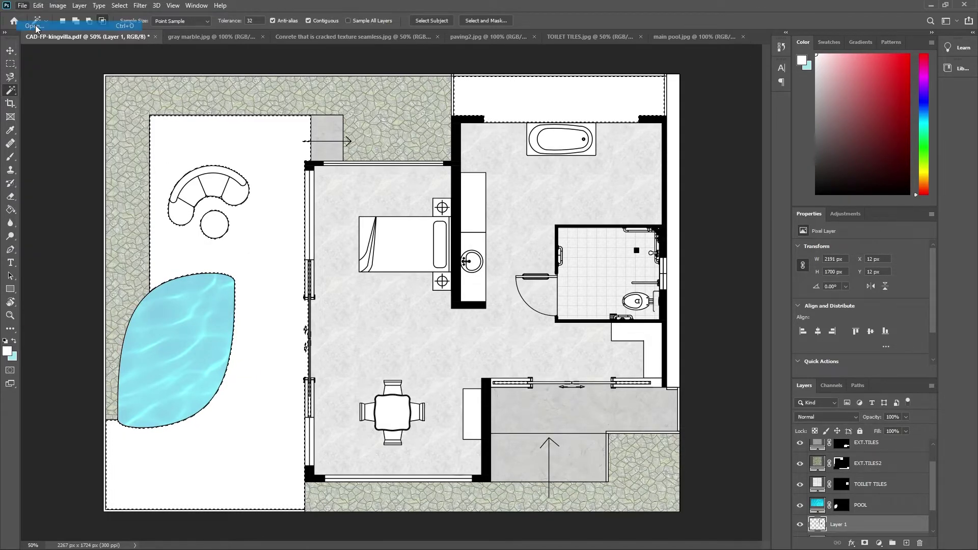
pyautogui.click(64, 31)
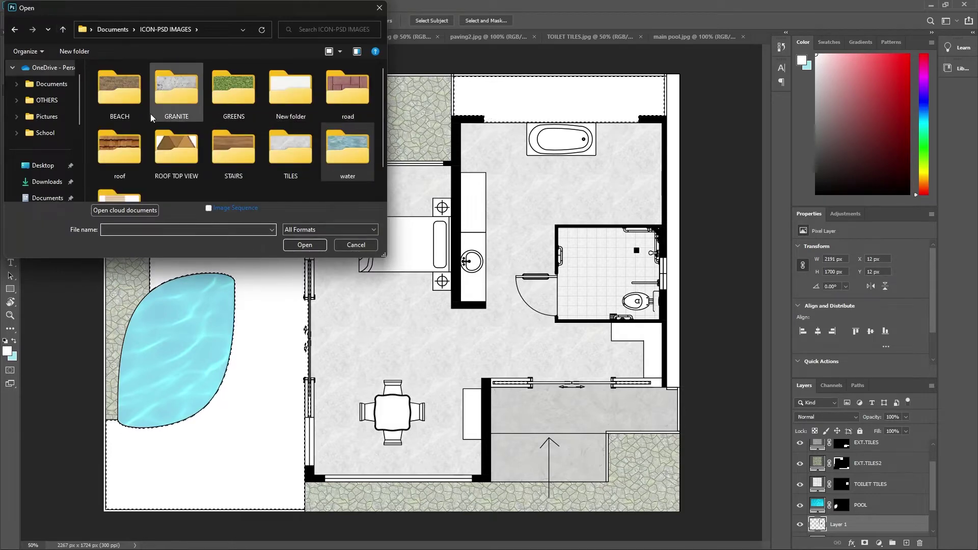
pyautogui.scroll(-2, 144, 128)
pyautogui.doubleClick(129, 152)
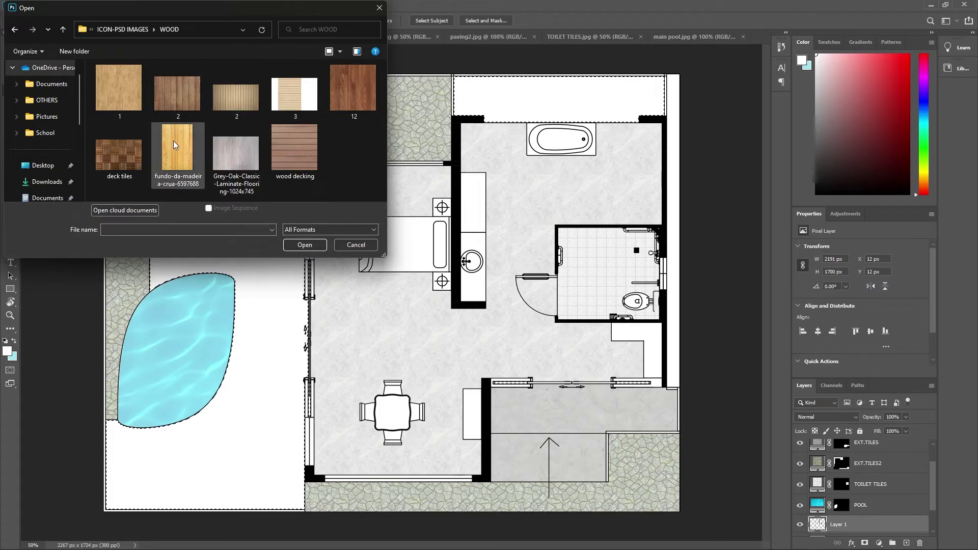
pyautogui.click(177, 95)
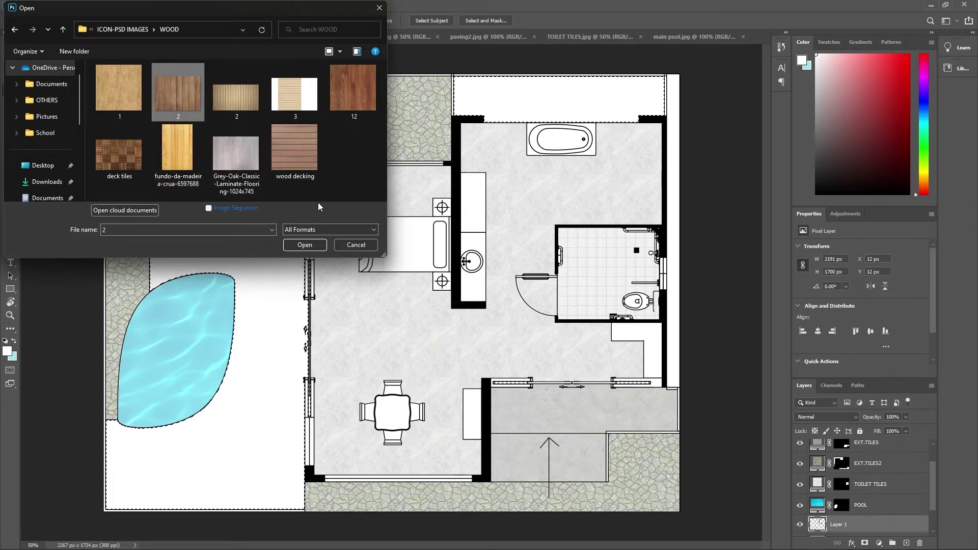
pyautogui.click(305, 245)
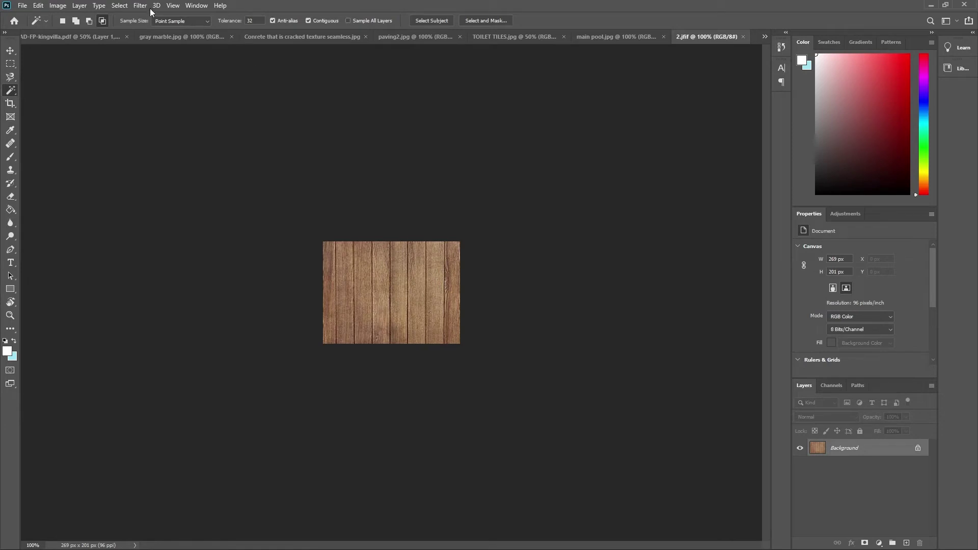
# - Define 2.jfif as a pattern and return to the floor plan document
pyautogui.click(38, 6)
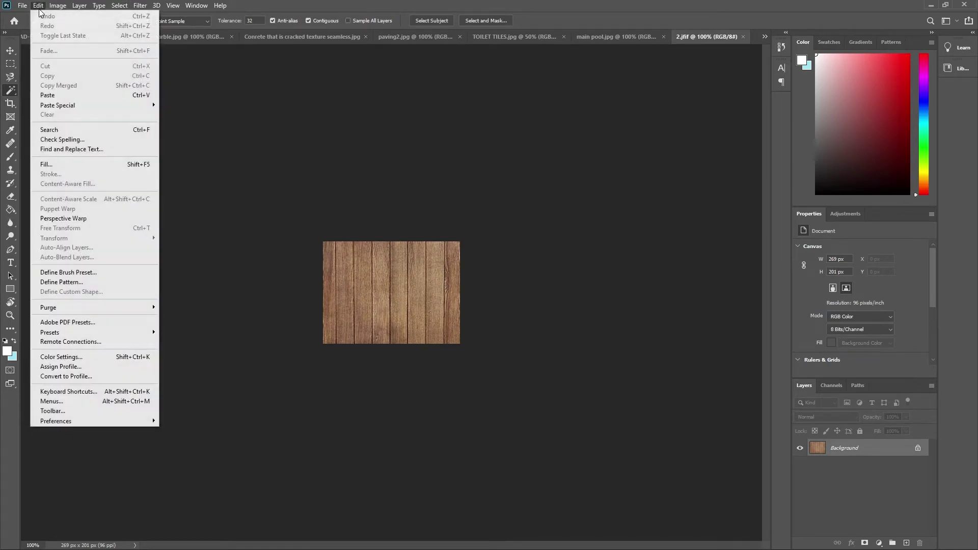
pyautogui.click(86, 280)
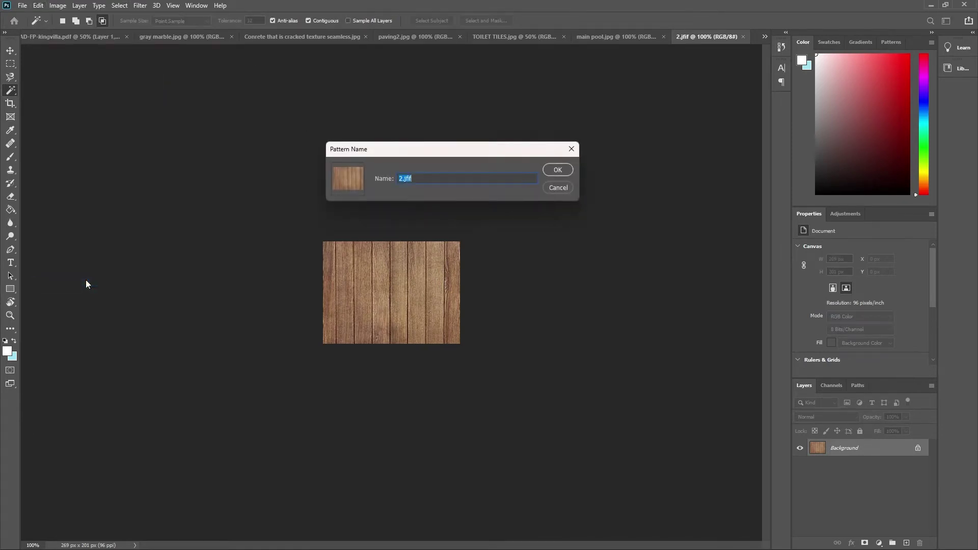
pyautogui.click(558, 170)
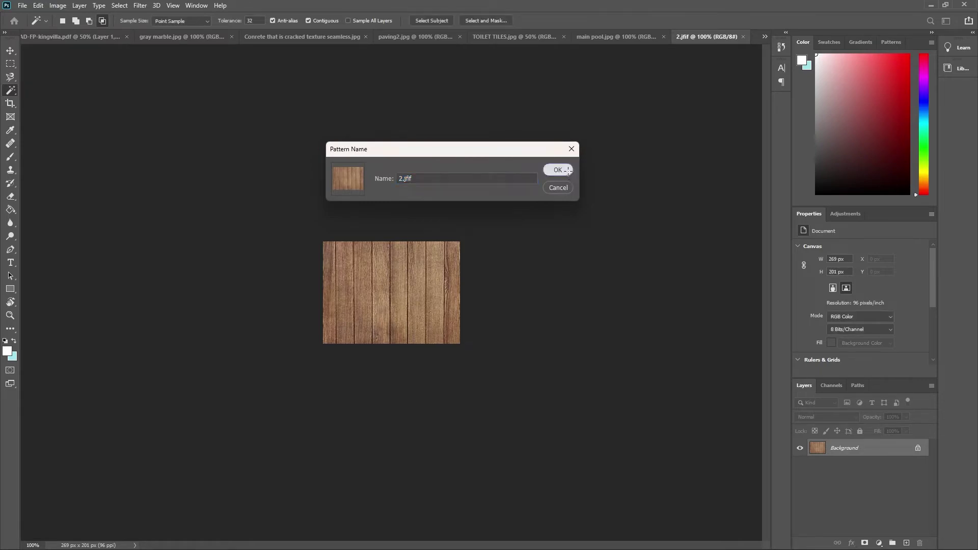
pyautogui.click(85, 41)
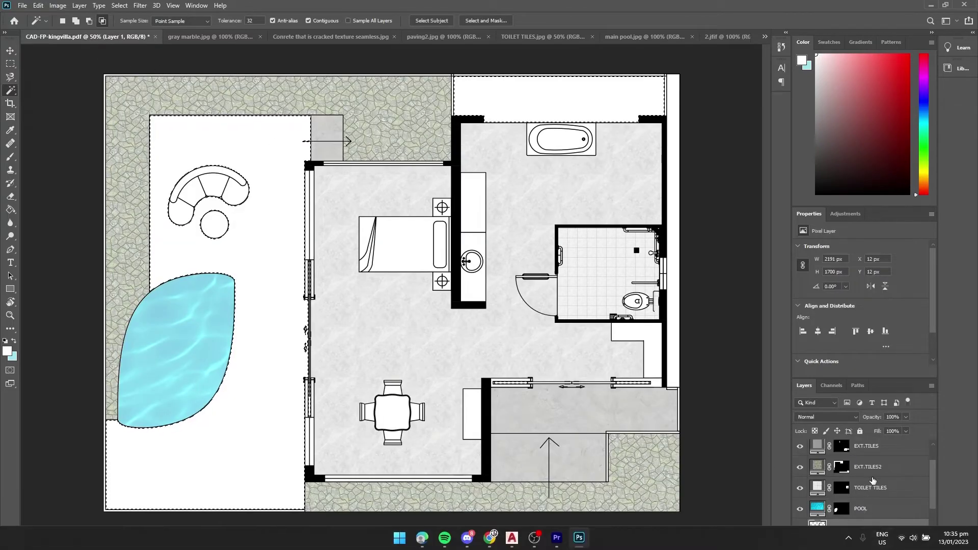
pyautogui.click(879, 543)
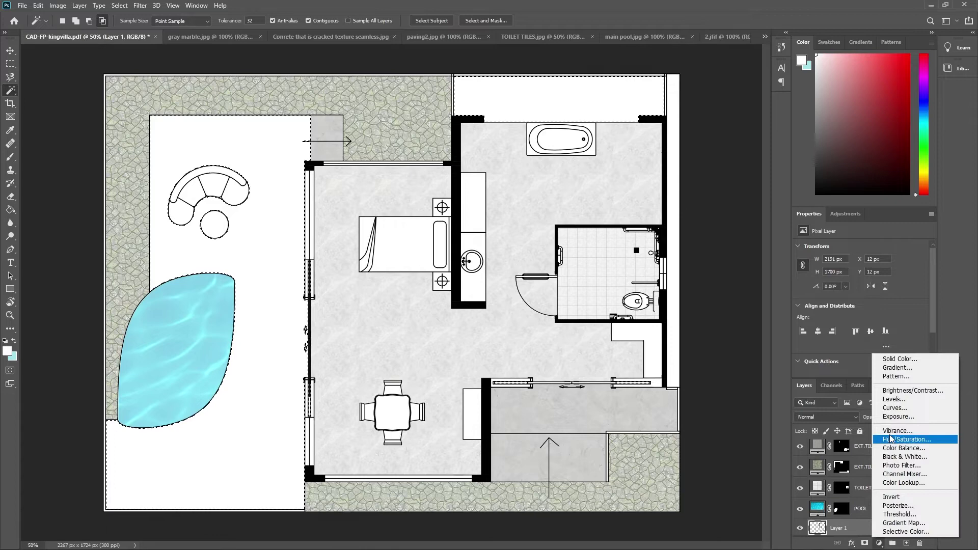
pyautogui.click(896, 377)
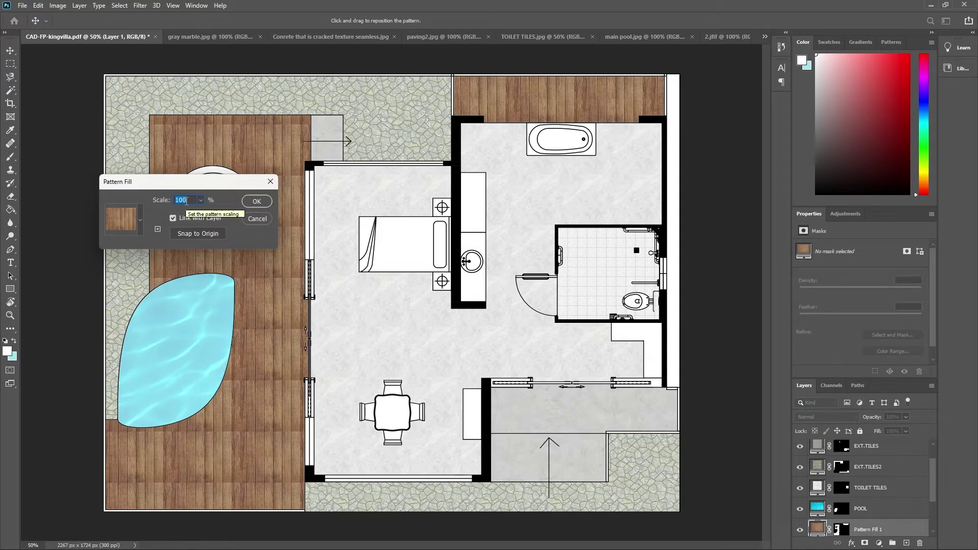
pyautogui.write('60')
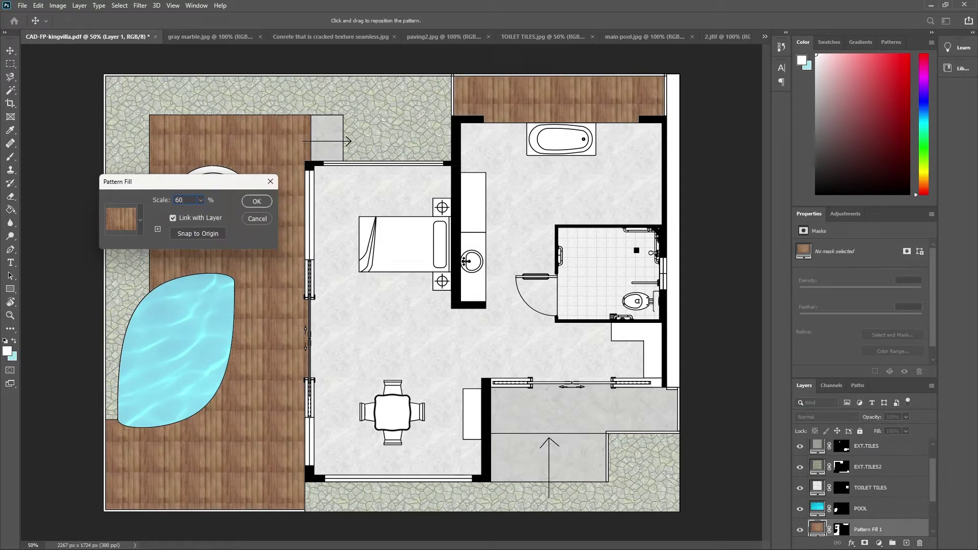
pyautogui.write('6')
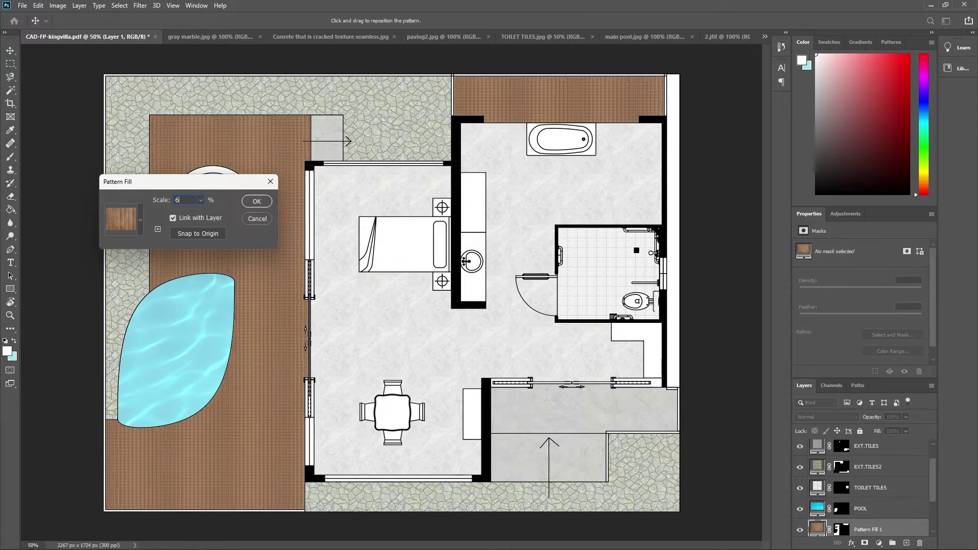
pyautogui.write('10')
pyautogui.press('BackSpace')
pyautogui.write('150')
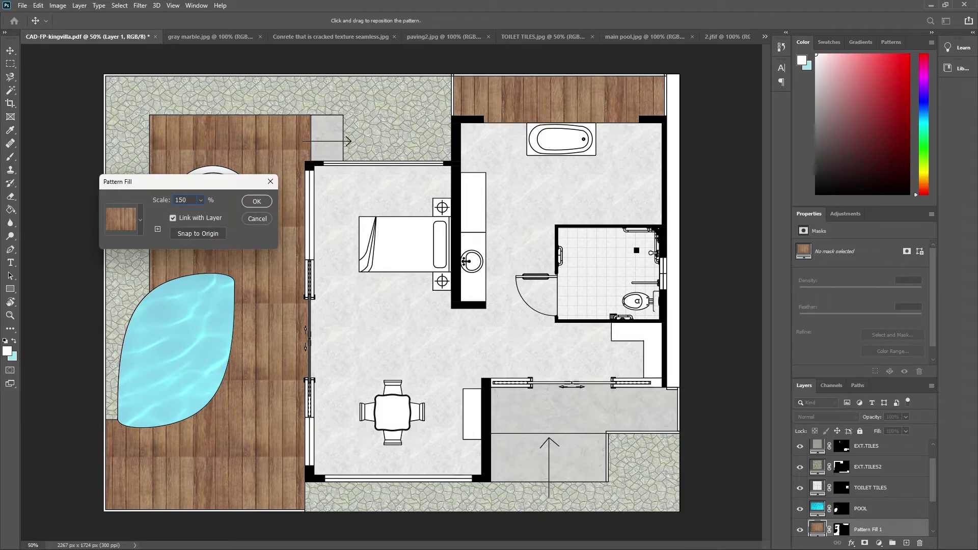
pyautogui.press('BackSpace')
pyautogui.press('BackSpace')
pyautogui.press('BackSpace')
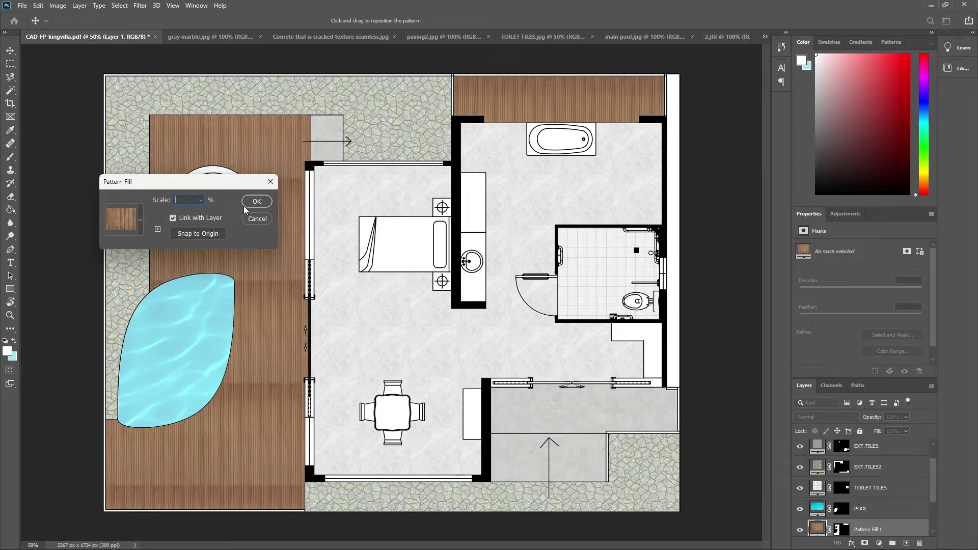
pyautogui.click(255, 218)
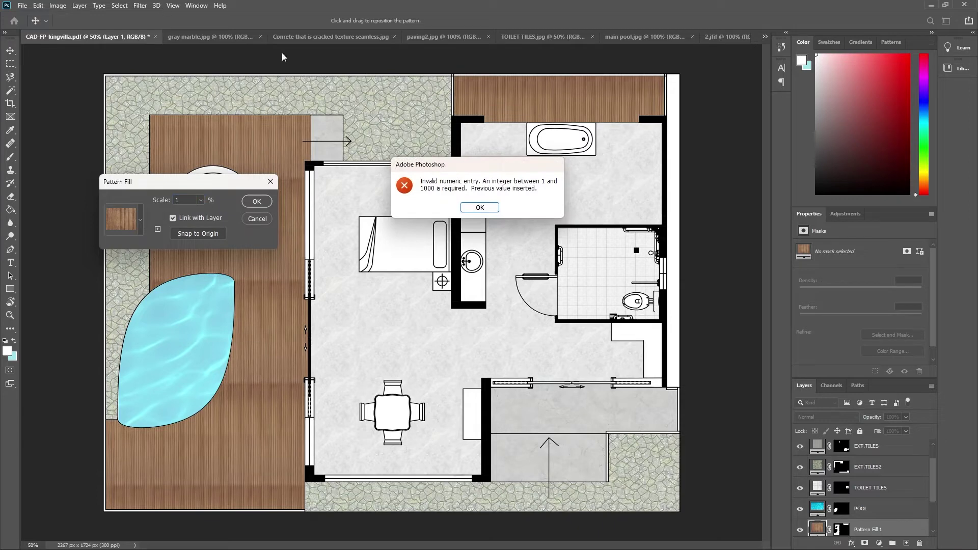
pyautogui.click(479, 207)
pyautogui.press('Escape')
# - Open the Grey-Oak-Classic-Laminate-Flooring texture image
pyautogui.click(22, 6)
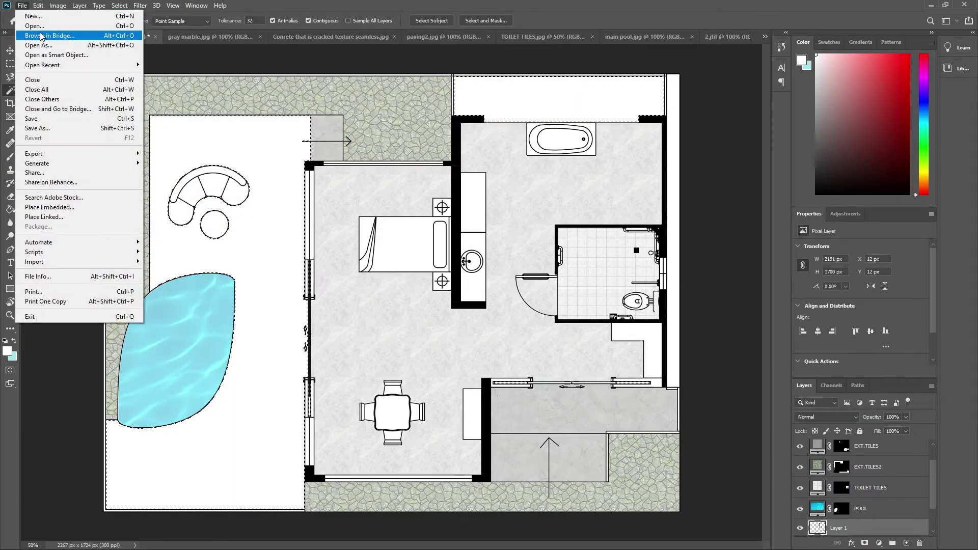
pyautogui.click(31, 25)
pyautogui.click(130, 94)
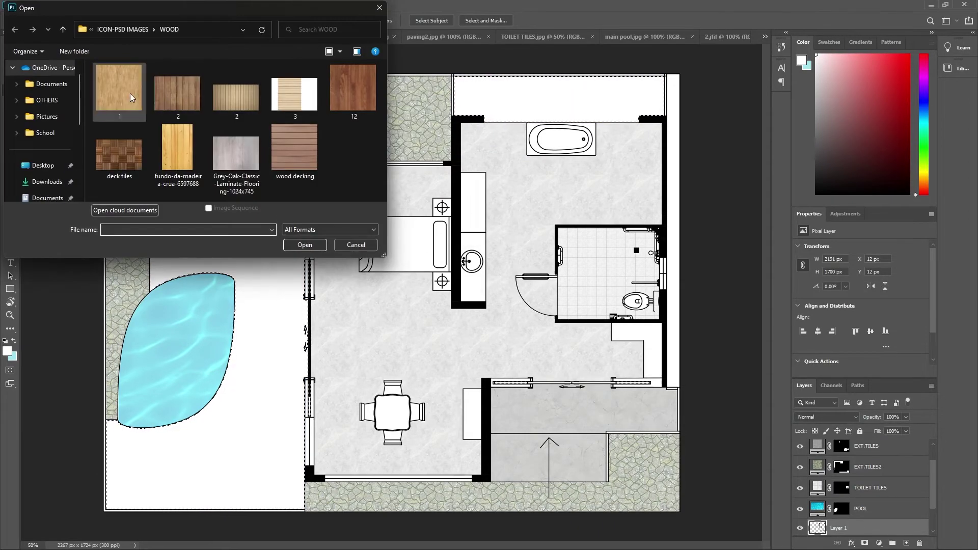
pyautogui.click(246, 160)
pyautogui.click(299, 246)
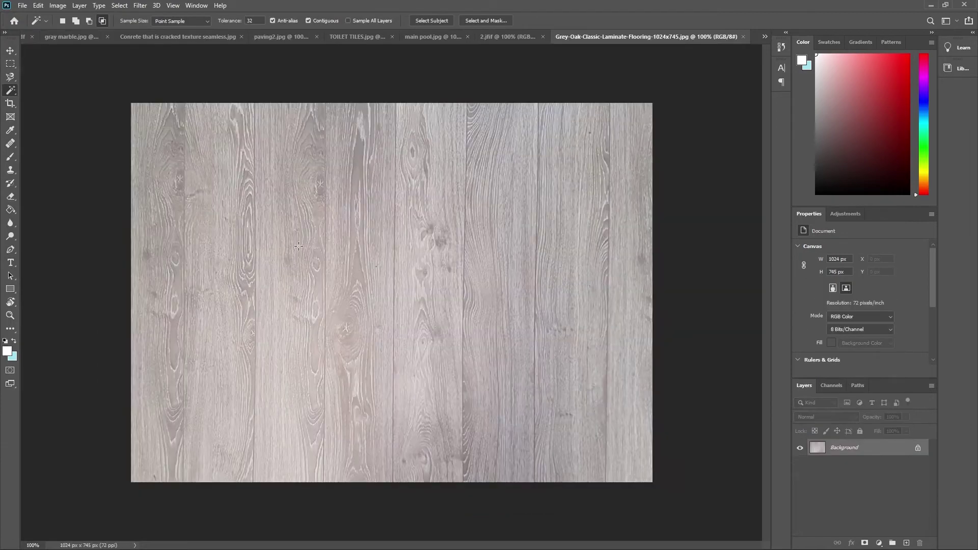
# - Define the grey oak image as a pattern and return to CAD-FP-kingvilla.pdf
pyautogui.click(38, 5)
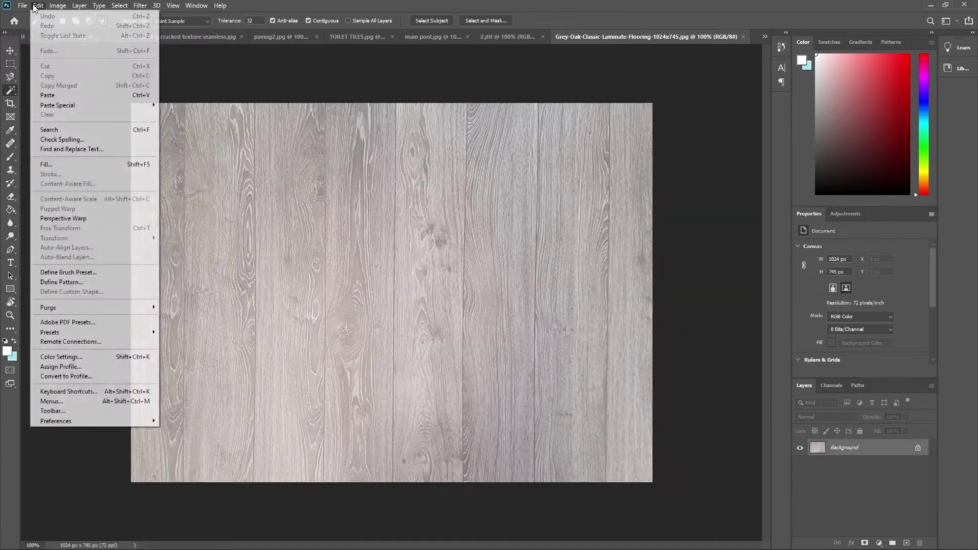
pyautogui.click(59, 283)
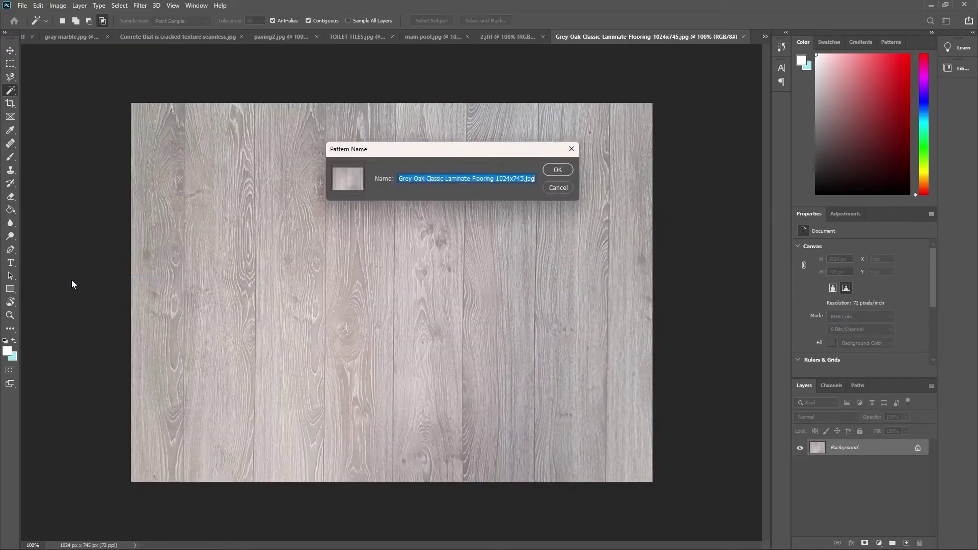
pyautogui.click(558, 170)
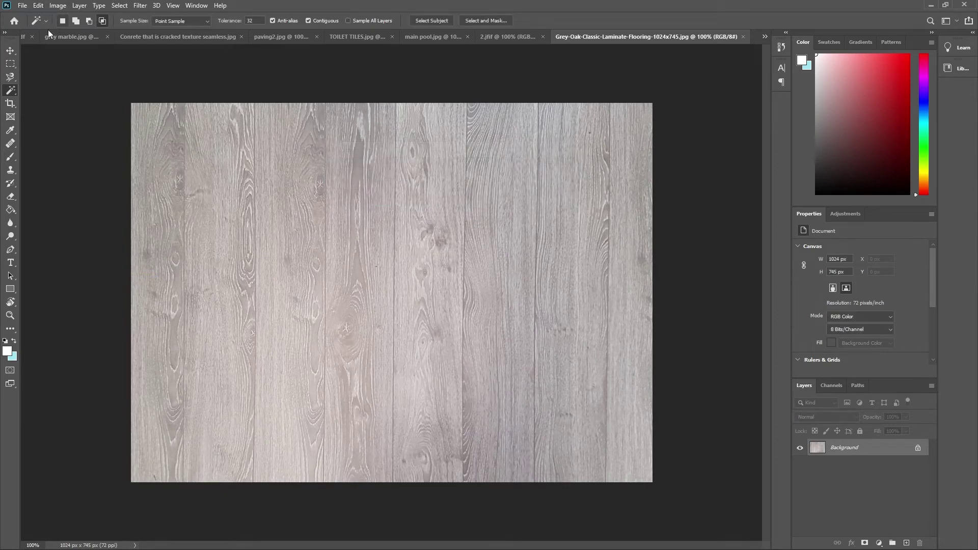
pyautogui.click(23, 36)
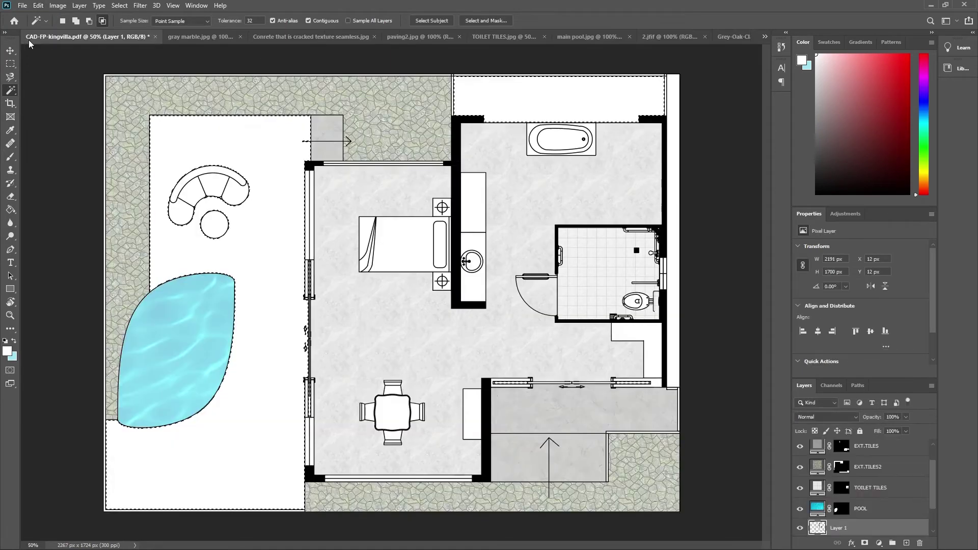
# - Add a grey oak pattern fill to the deck selection, trying scales 50% and 20%
pyautogui.click(884, 543)
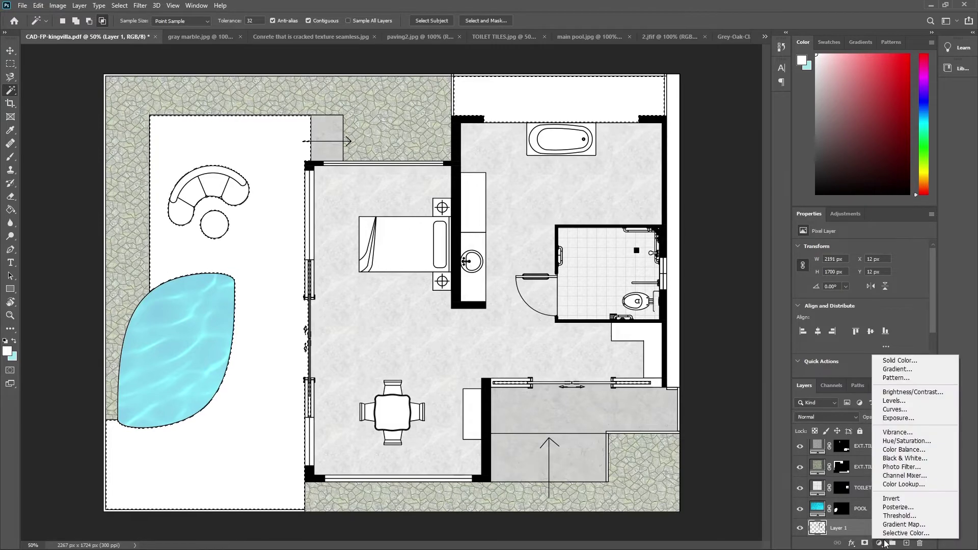
pyautogui.click(896, 378)
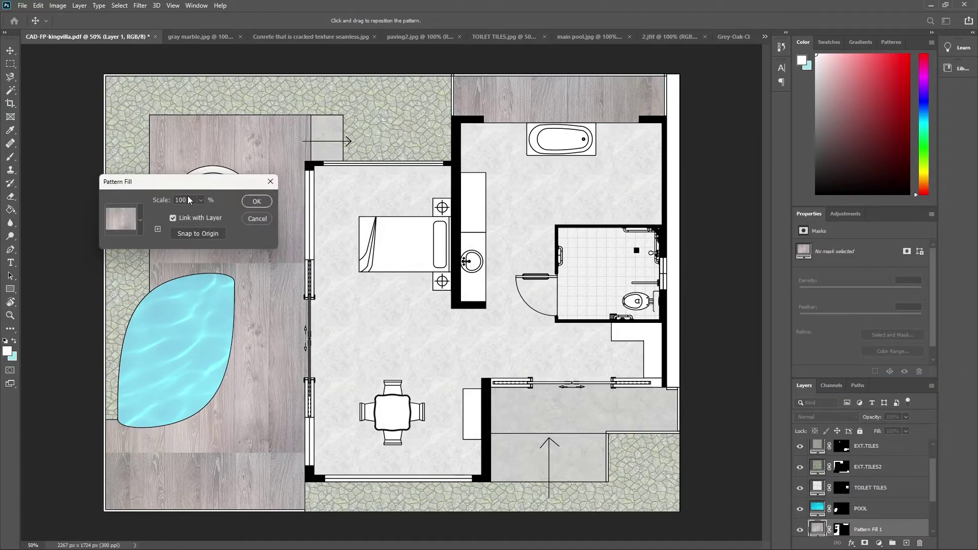
pyautogui.doubleClick(188, 201)
pyautogui.write('50')
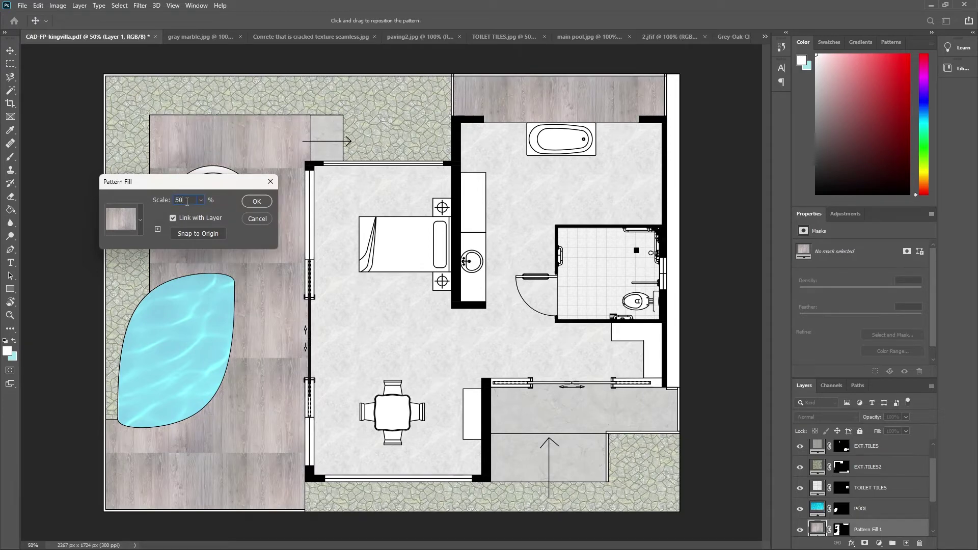
pyautogui.doubleClick(187, 202)
pyautogui.write('20')
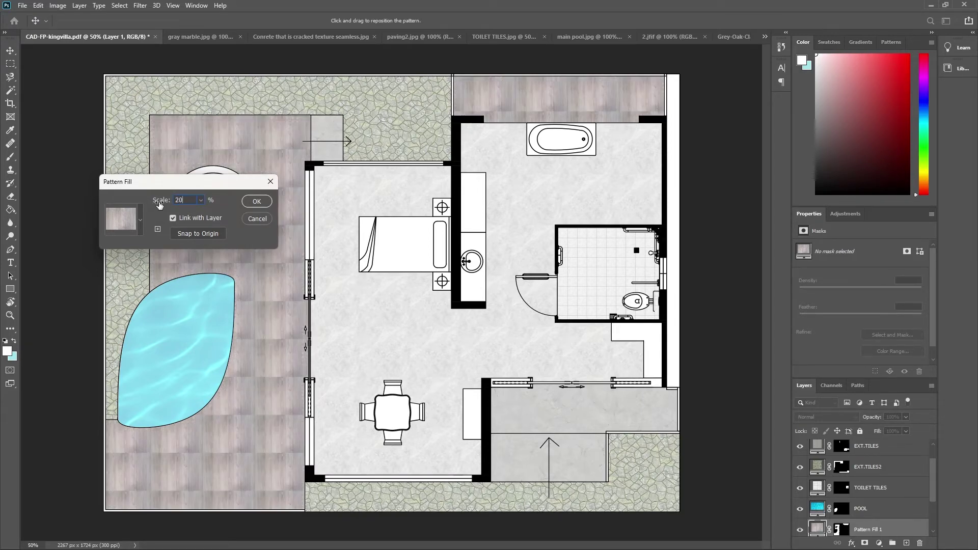
# - Try pattern scales 10%, 50% and 150%, then cancel the grey oak fill
pyautogui.doubleClick(185, 200)
pyautogui.write('0')
pyautogui.doubleClick(176, 202)
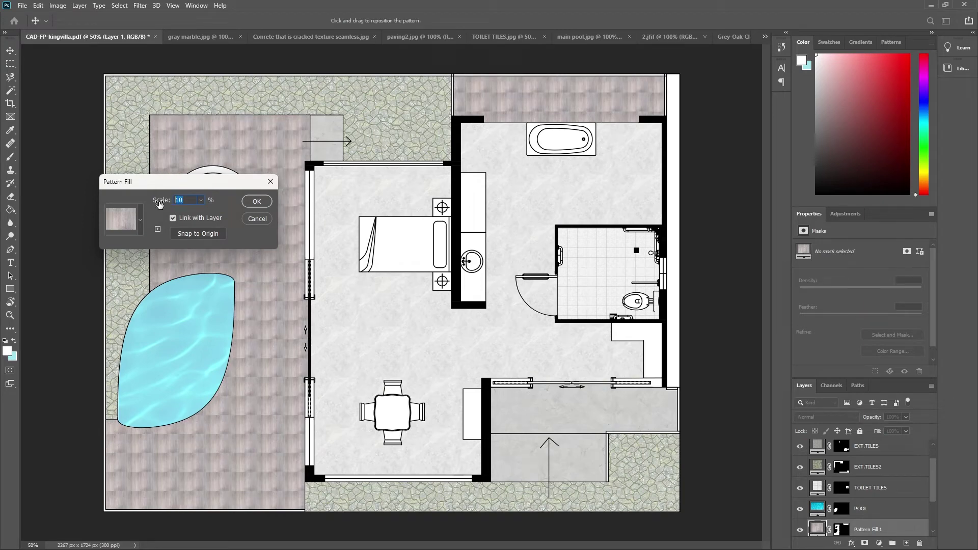
pyautogui.write('50')
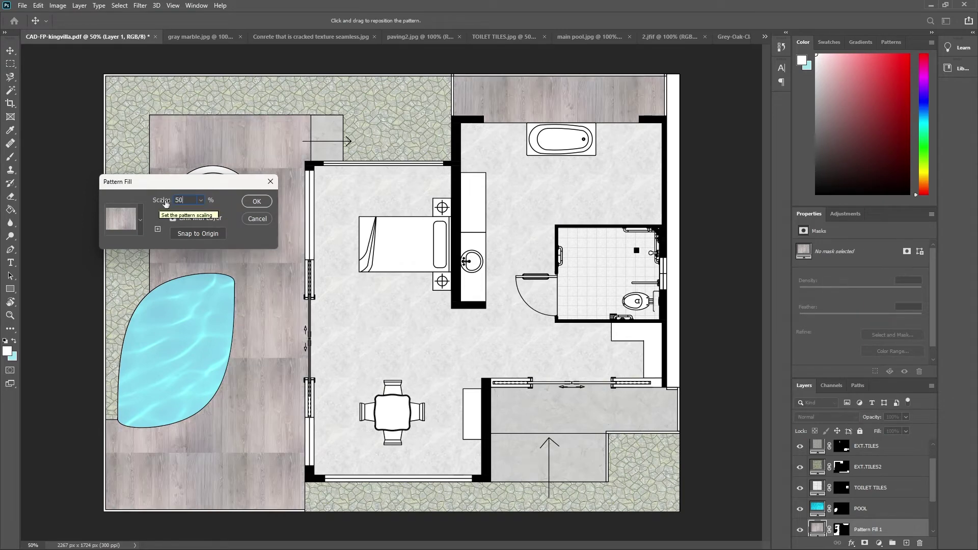
pyautogui.press('BackSpace')
pyautogui.press('BackSpace')
pyautogui.write('1')
pyautogui.write('5')
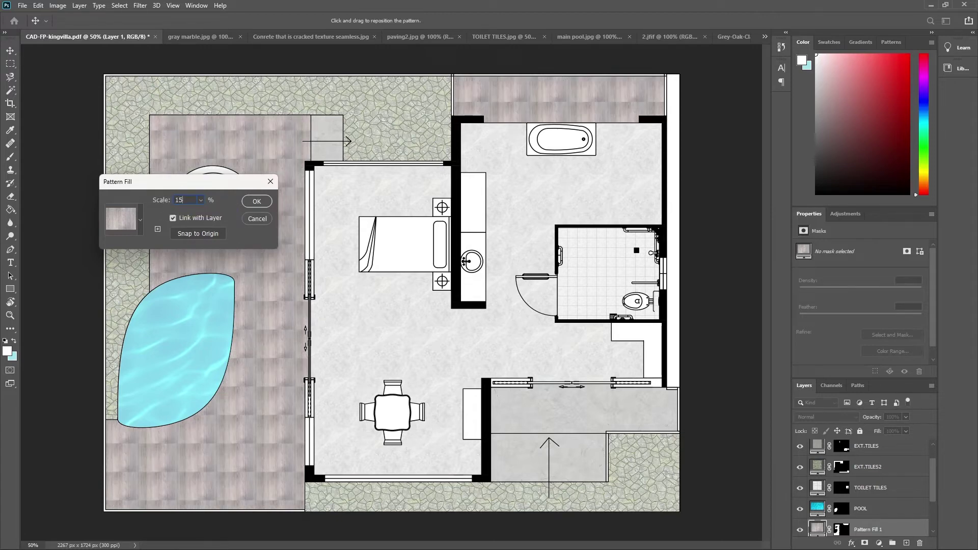
pyautogui.write('0')
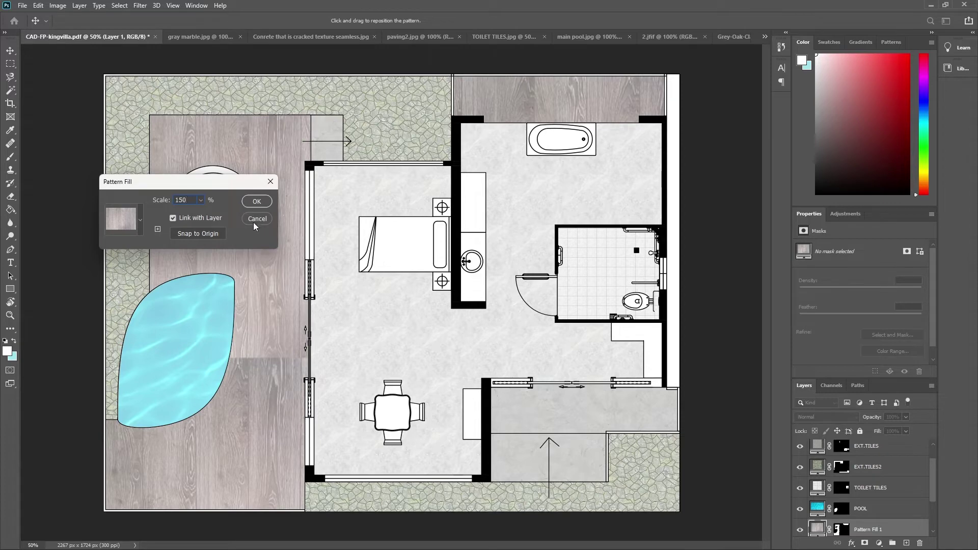
pyautogui.click(257, 219)
# - Open the oak texture 1.jpg from the WOOD folder
pyautogui.click(23, 5)
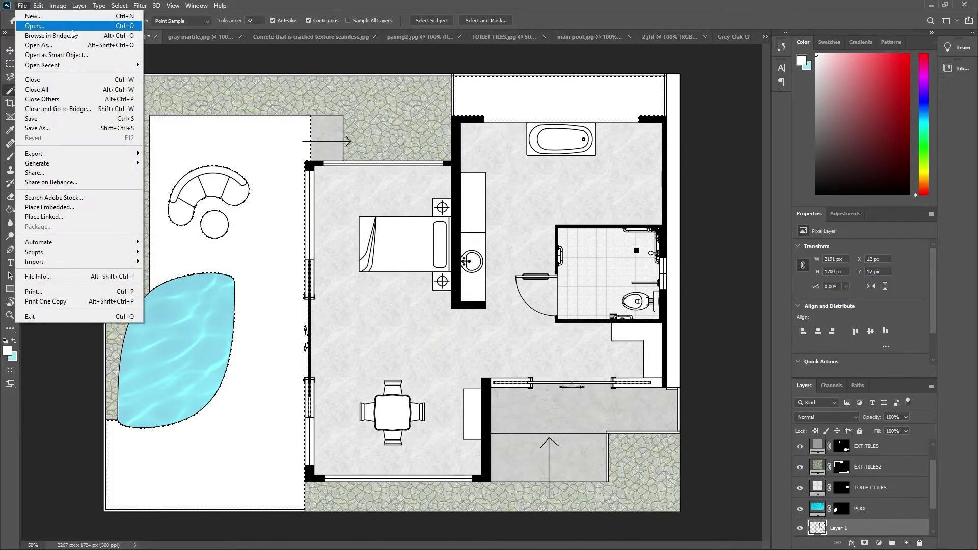
pyautogui.click(74, 28)
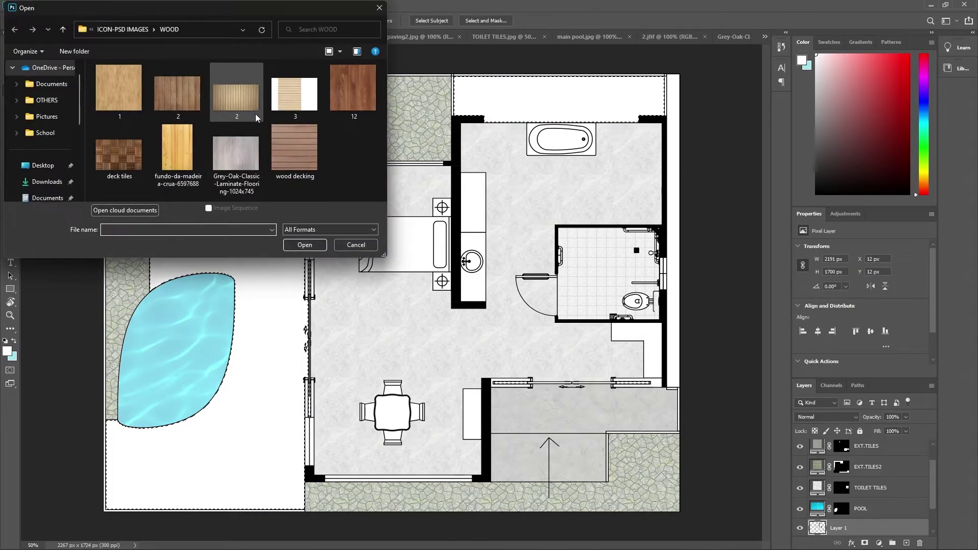
pyautogui.click(147, 112)
pyautogui.click(294, 246)
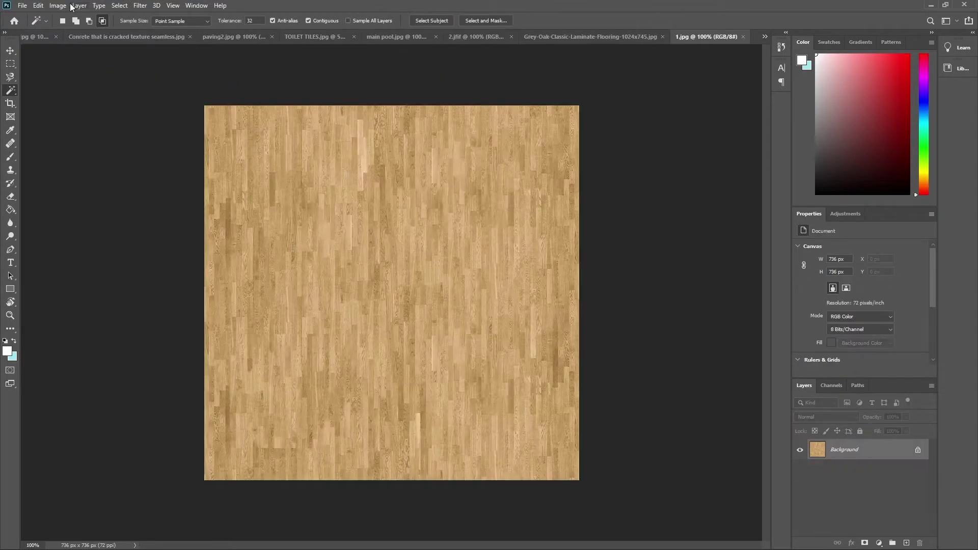
# - Define the 1.jpg oak texture as a pattern
pyautogui.click(38, 5)
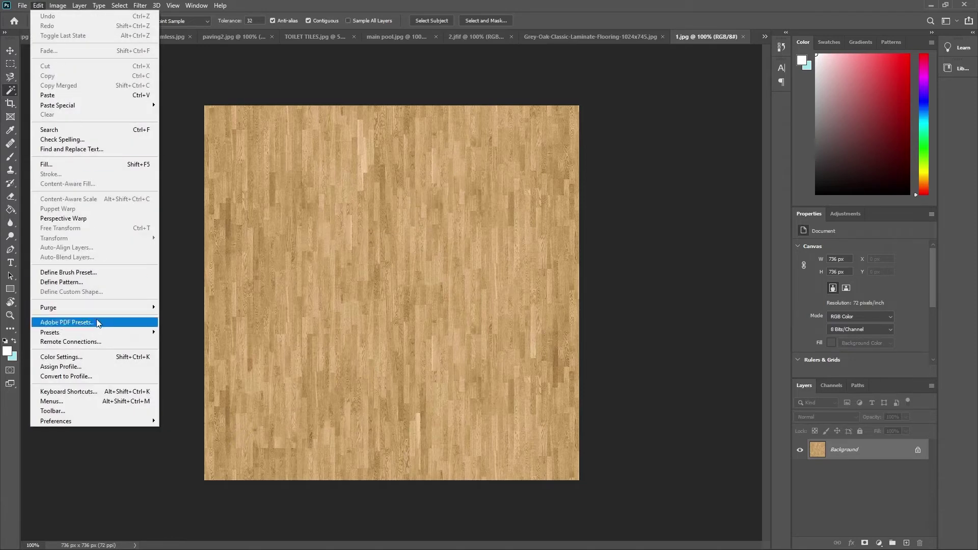
pyautogui.click(88, 284)
pyautogui.click(567, 169)
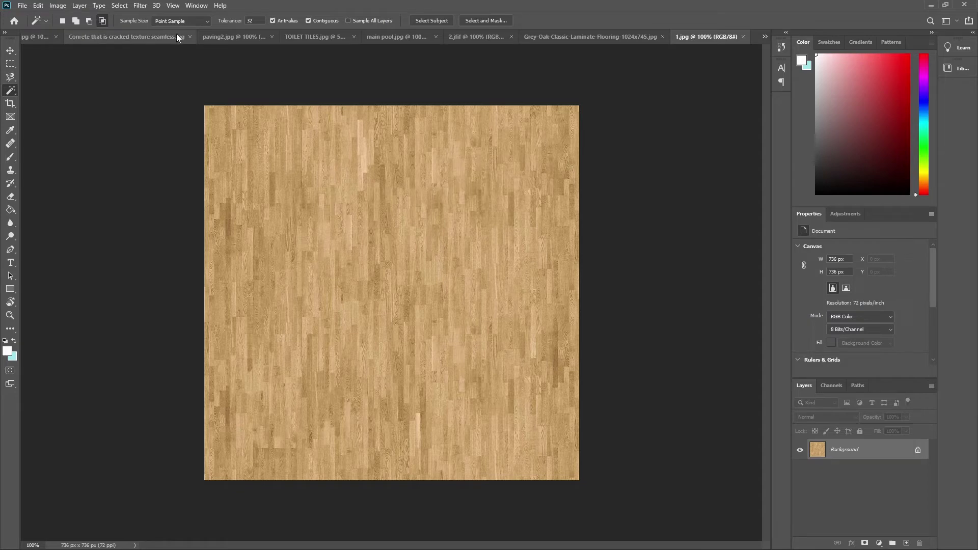
# - Close the concrete and gray marble images and return to the floor plan
pyautogui.click(190, 37)
pyautogui.click(149, 37)
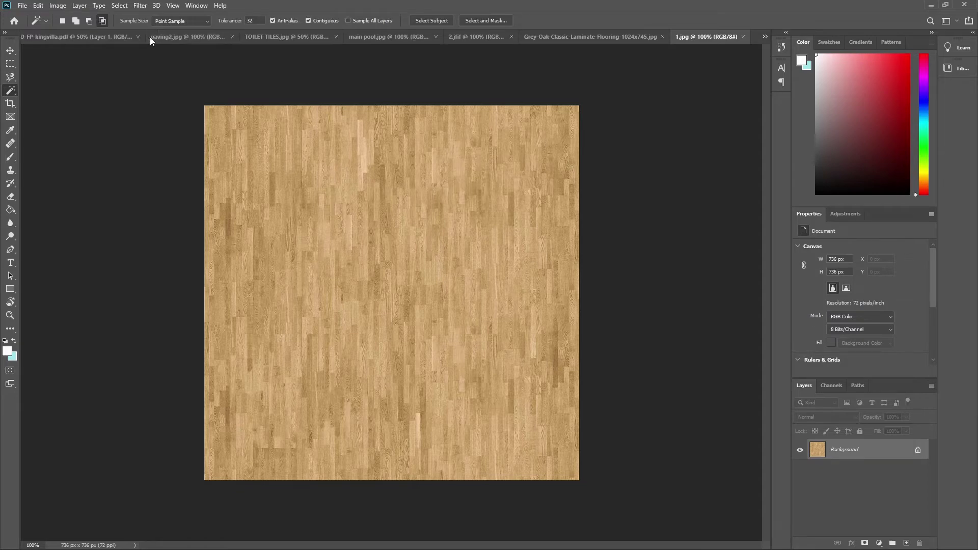
pyautogui.click(90, 38)
# - Fill the deck areas with the oak pattern at 100% scale and 80% layer opacity
pyautogui.click(879, 543)
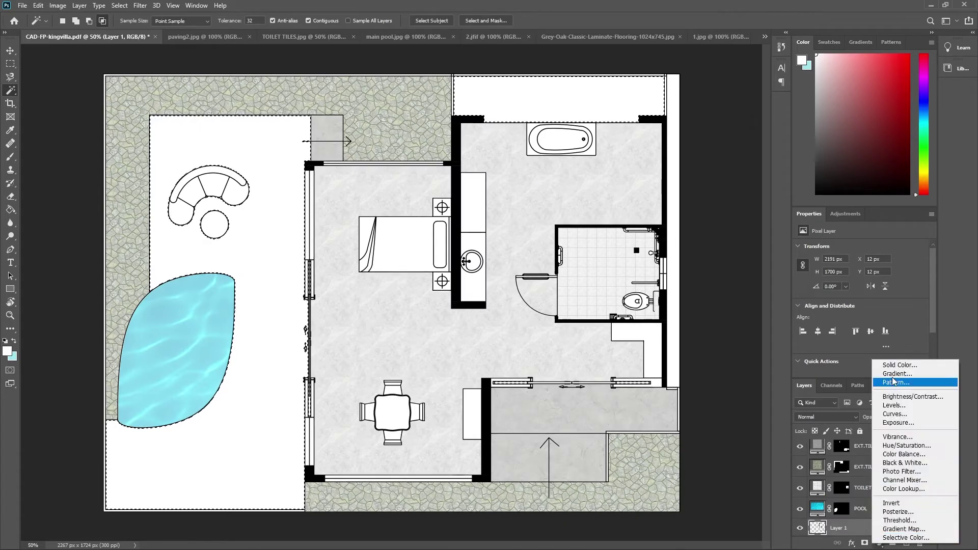
pyautogui.click(889, 383)
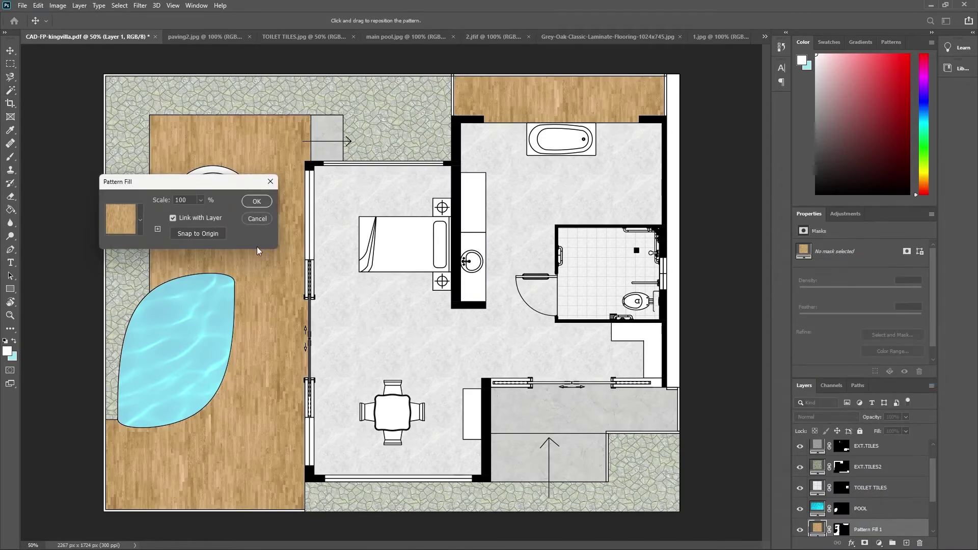
pyautogui.click(257, 201)
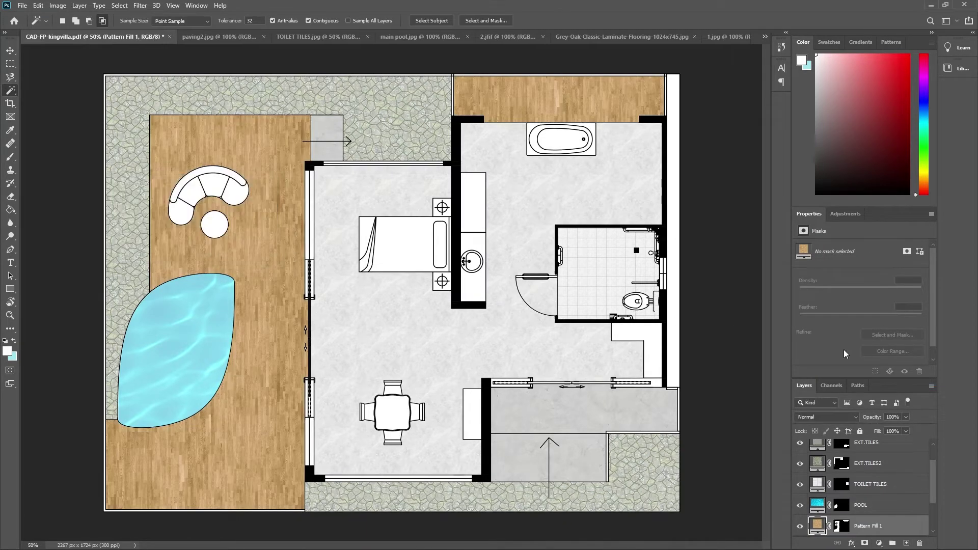
pyautogui.click(888, 418)
pyautogui.write('60')
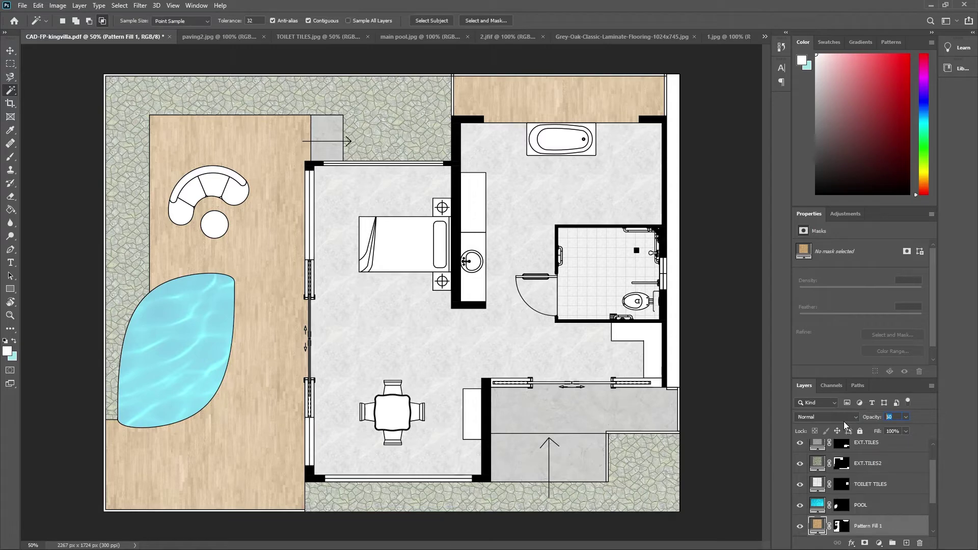
pyautogui.write('70')
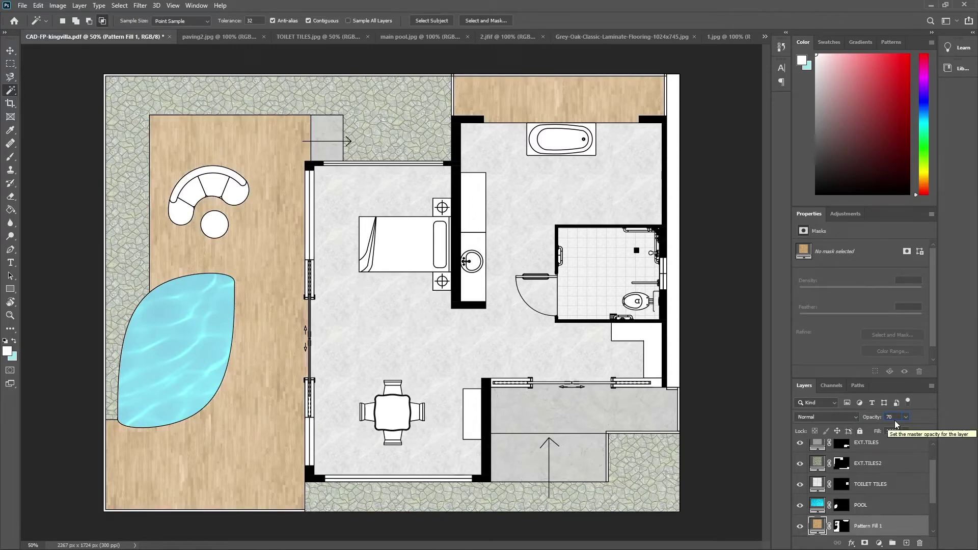
pyautogui.click(887, 419)
pyautogui.write('80')
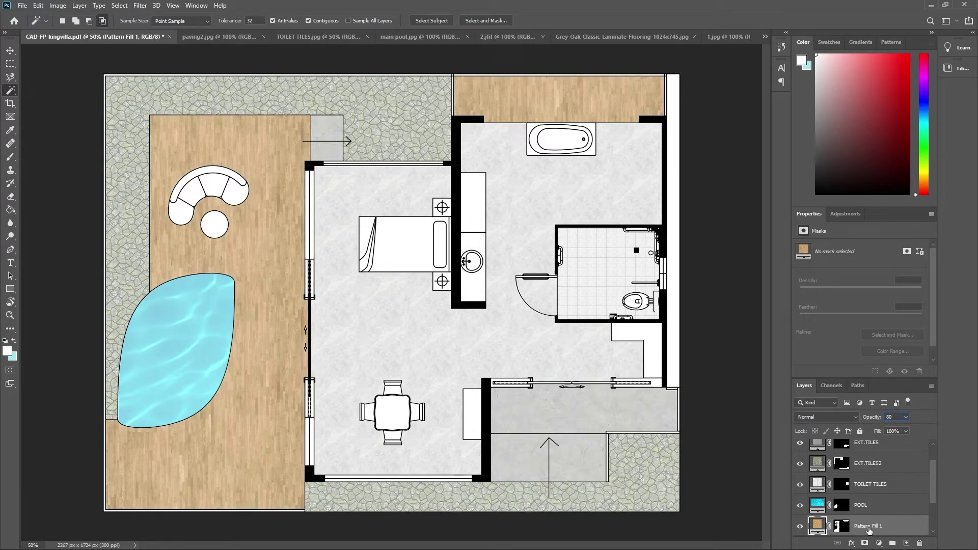
# - On Layer 1, Magic Wand-select the thin white strip along the right edge
pyautogui.scroll(-3, 884, 490)
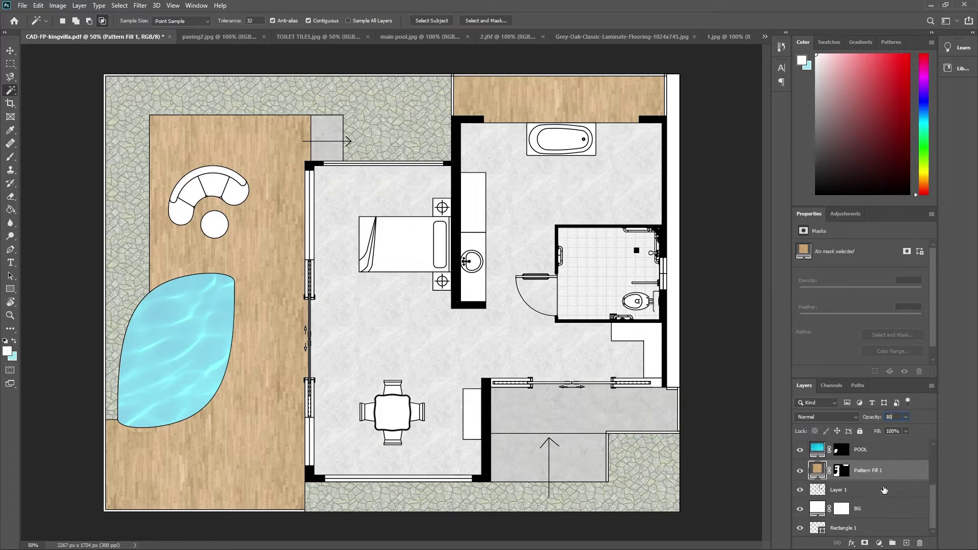
pyautogui.click(884, 490)
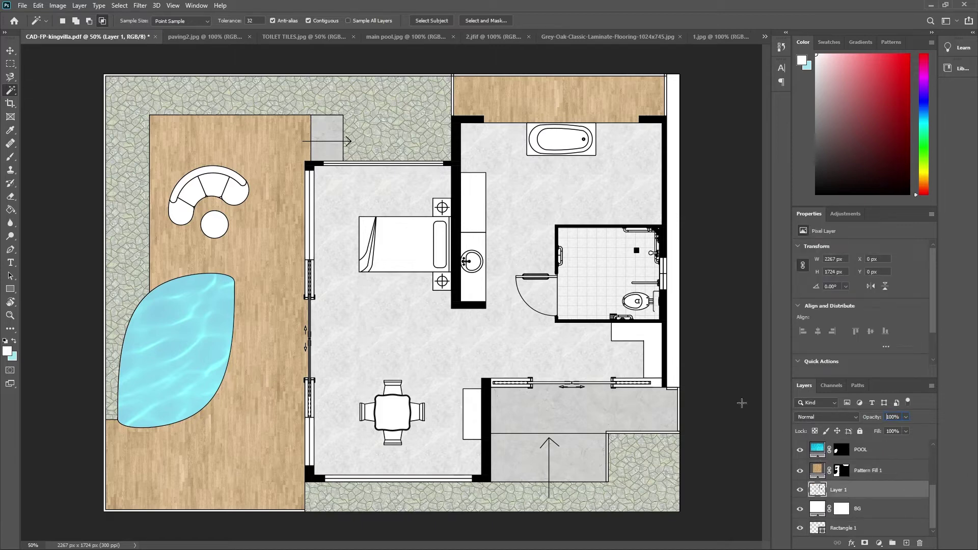
pyautogui.click(673, 336)
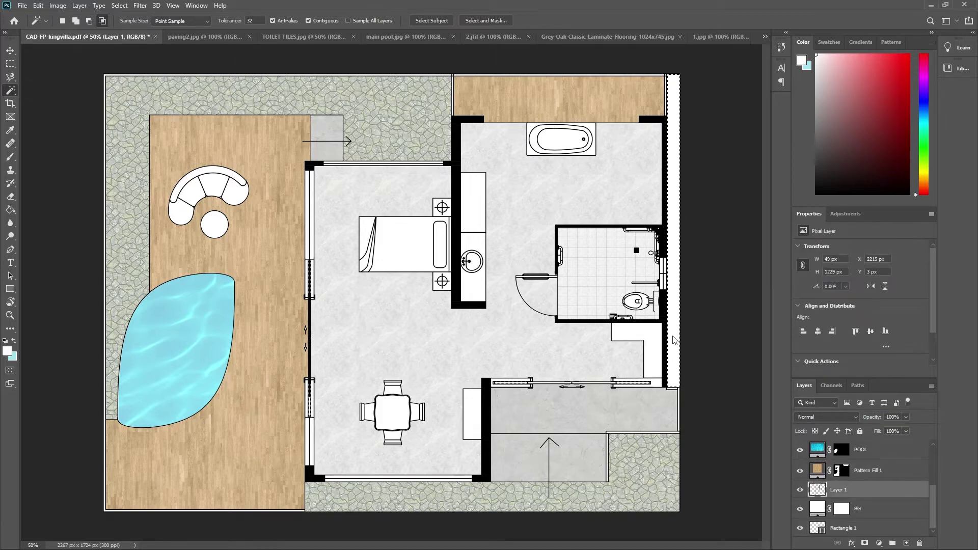
pyautogui.click(22, 6)
# - Open the GRASS2 texture from the GREENS folder in ICON-PSD IMAGES
pyautogui.click(31, 28)
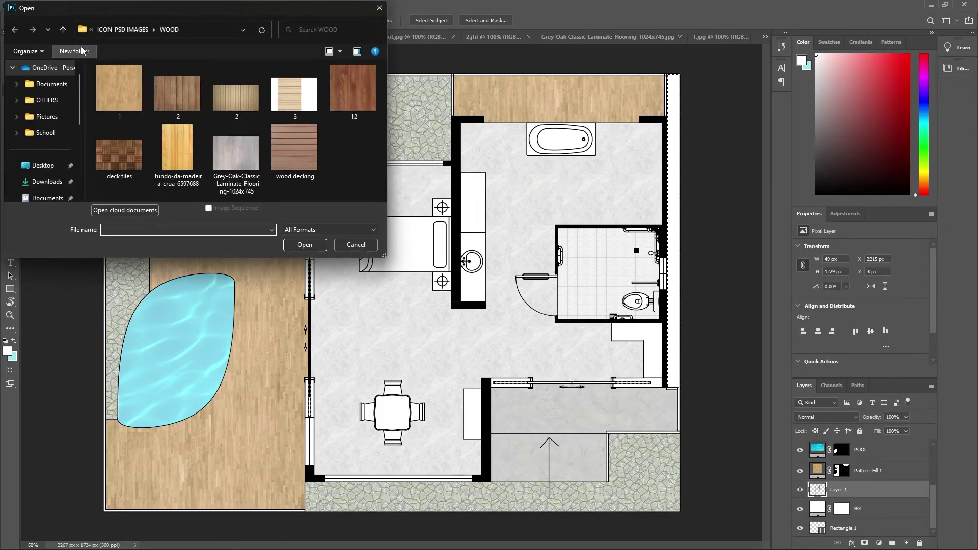
pyautogui.click(109, 29)
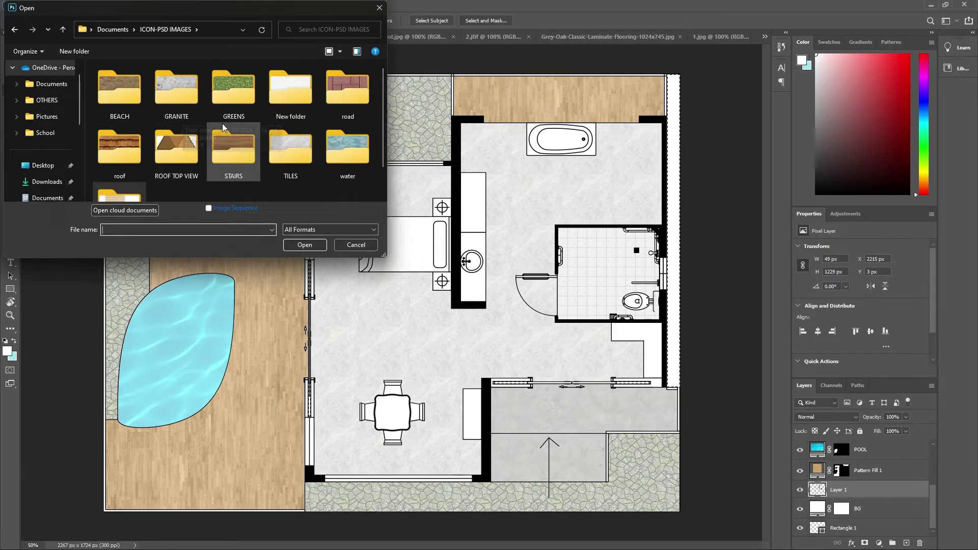
pyautogui.doubleClick(219, 106)
pyautogui.click(301, 105)
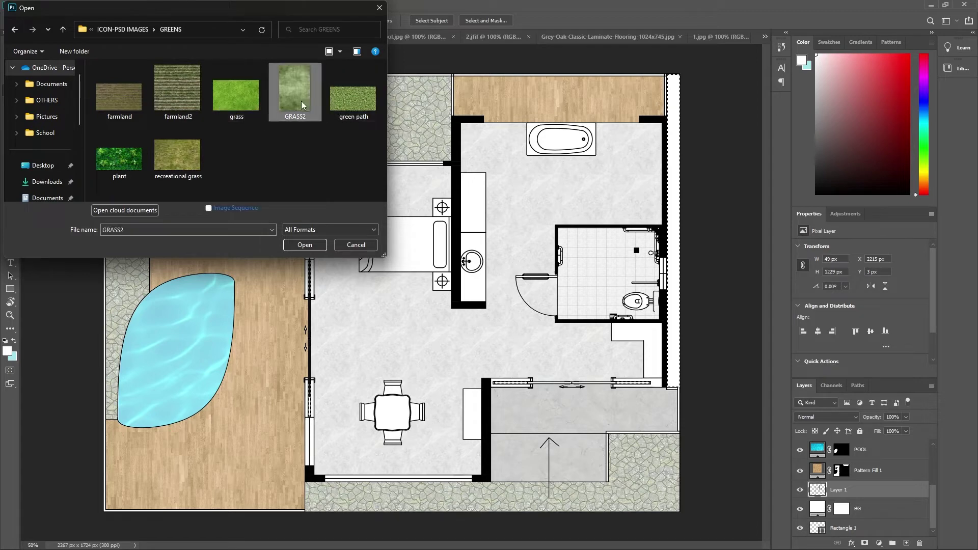
pyautogui.click(292, 244)
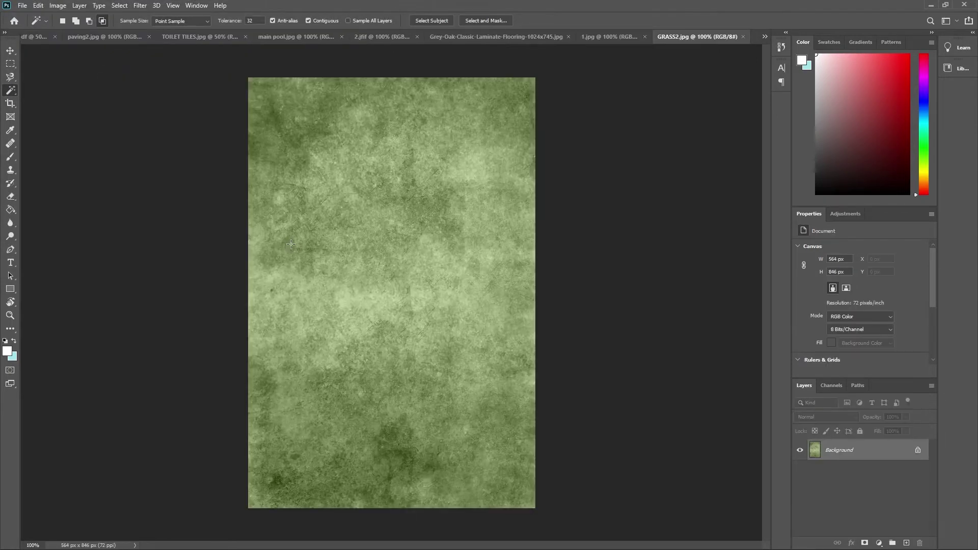
# - Define GRASS2.jpg as a pattern and return to CAD-FP-kingvilla.pdf
pyautogui.click(38, 6)
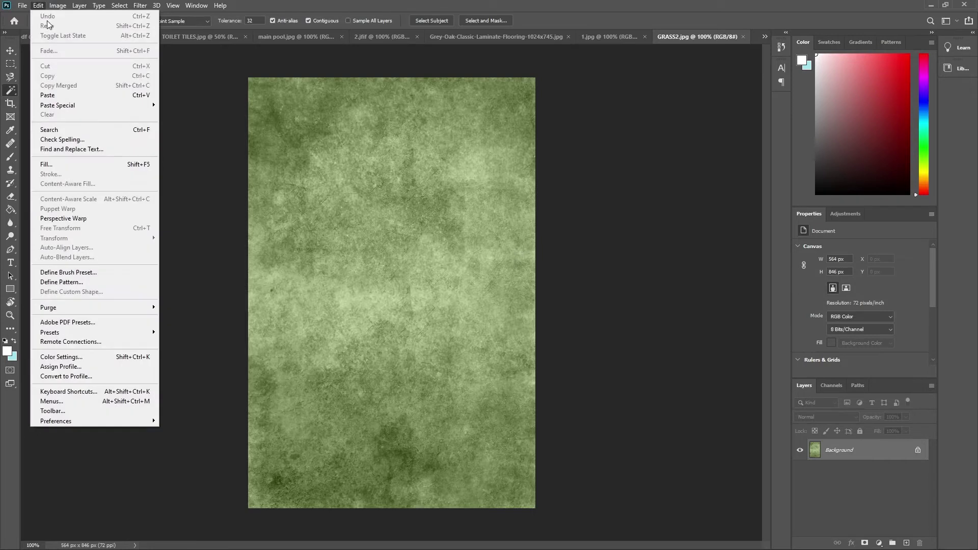
pyautogui.click(77, 284)
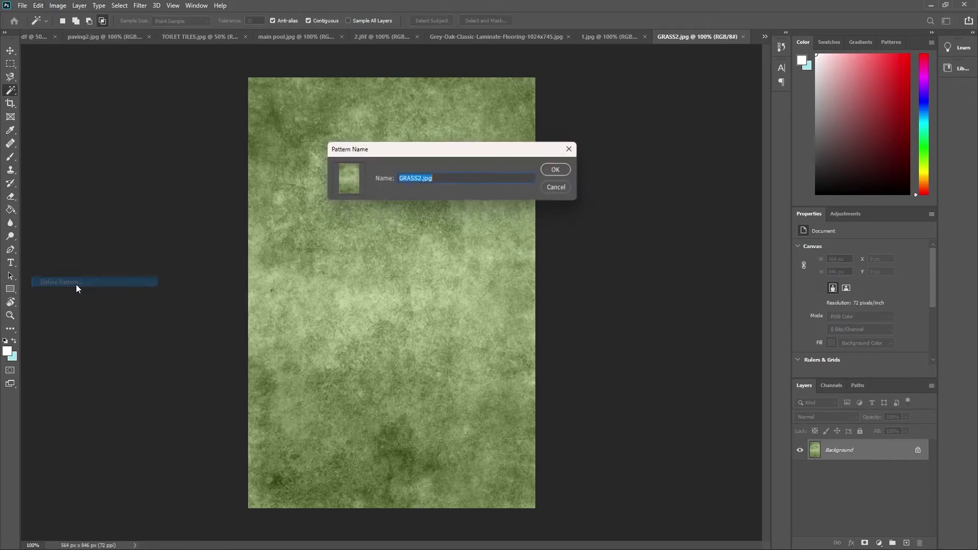
pyautogui.click(552, 172)
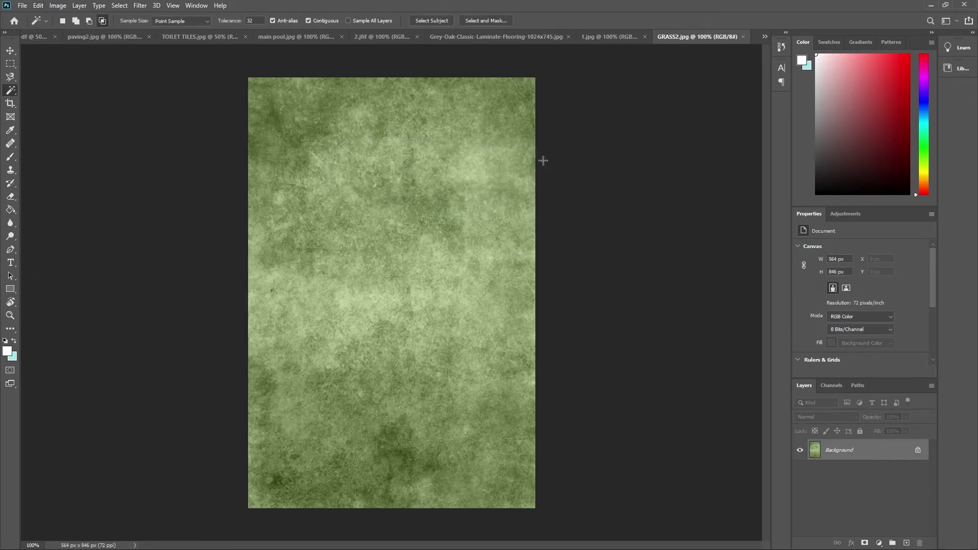
pyautogui.click(29, 39)
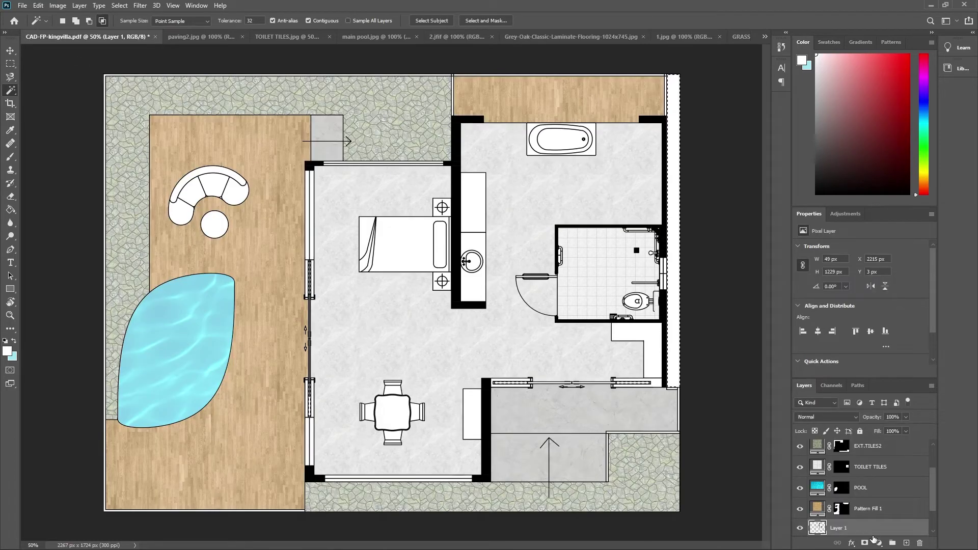
# - Fill the right-edge strip with the GRASS2 pattern at 100% scale and nudge it into place
pyautogui.click(879, 544)
pyautogui.click(893, 379)
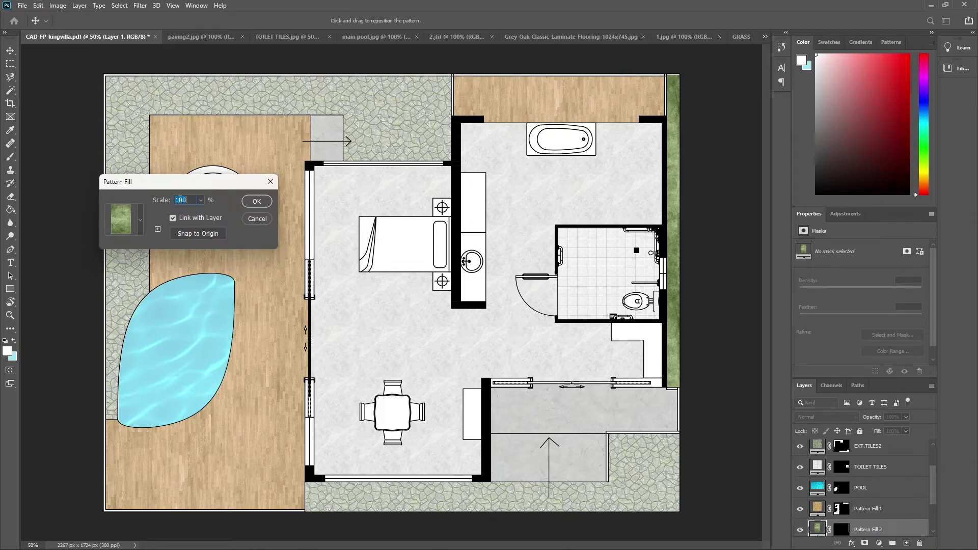
pyautogui.write('90')
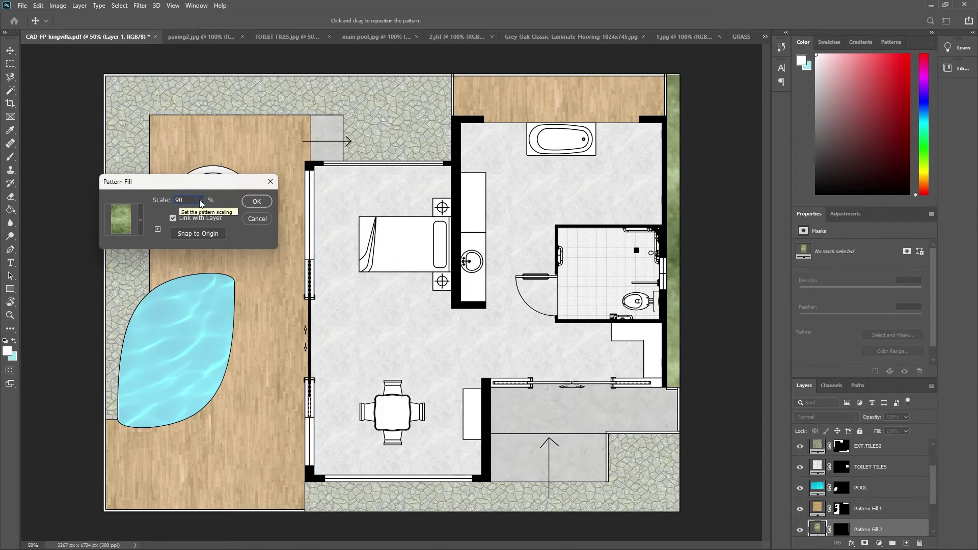
pyautogui.doubleClick(171, 202)
pyautogui.write('110')
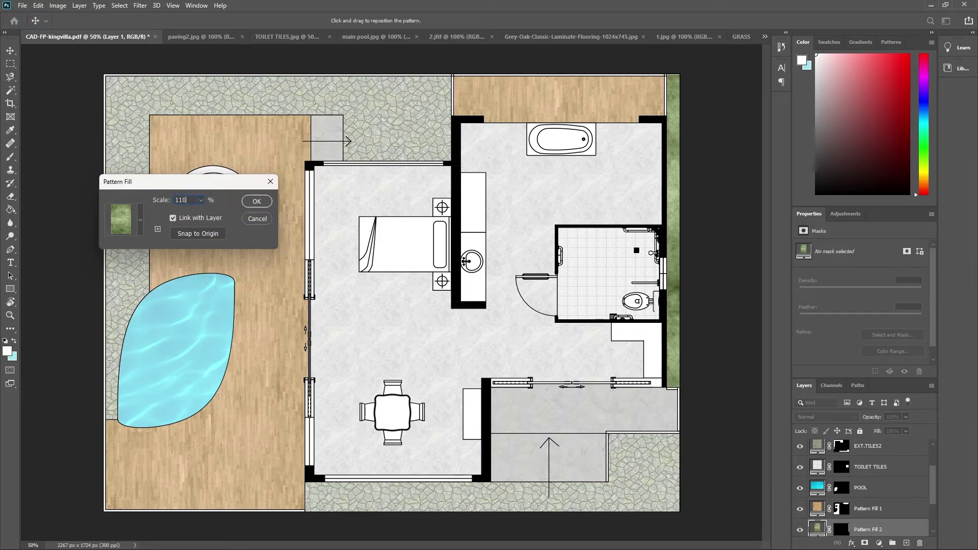
pyautogui.press('BackSpace')
pyautogui.press('BackSpace')
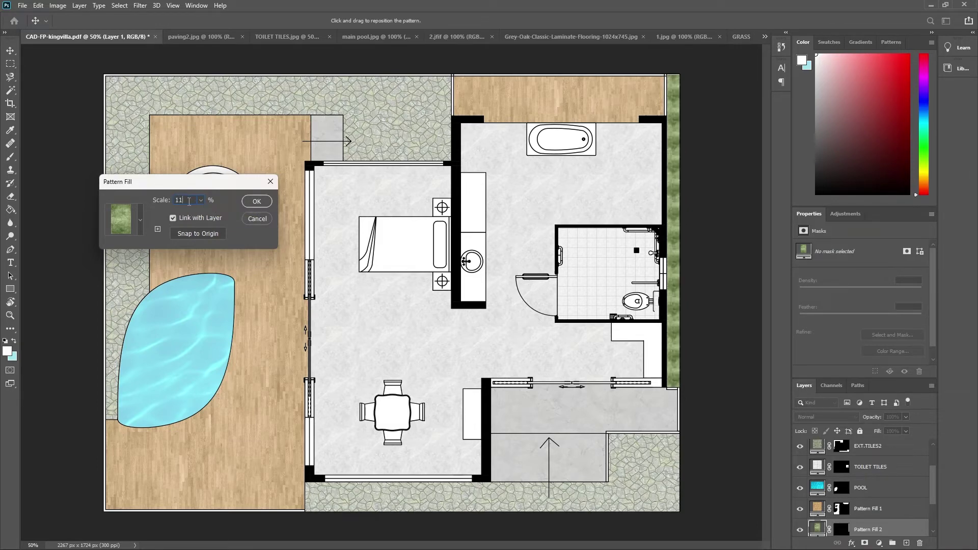
pyautogui.write('00')
pyautogui.click(256, 202)
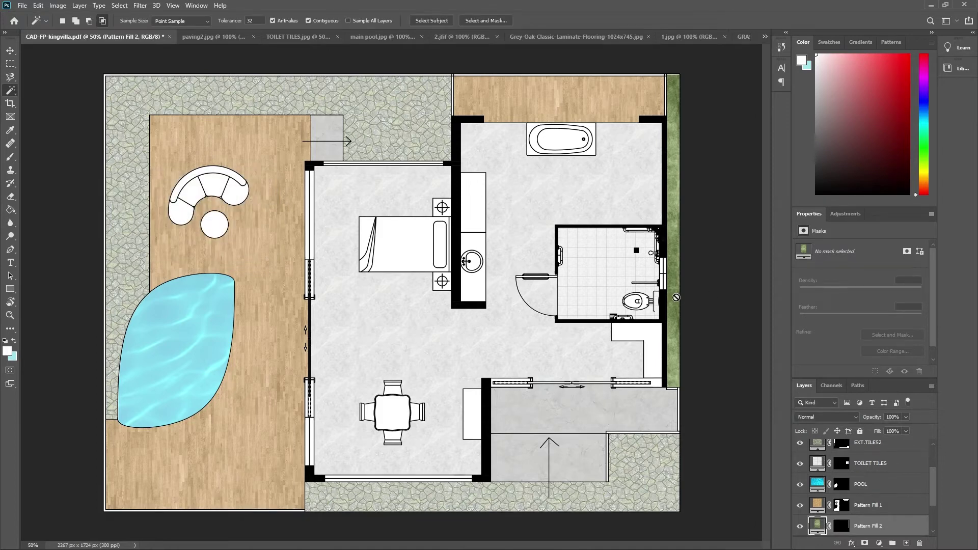
pyautogui.press('v')
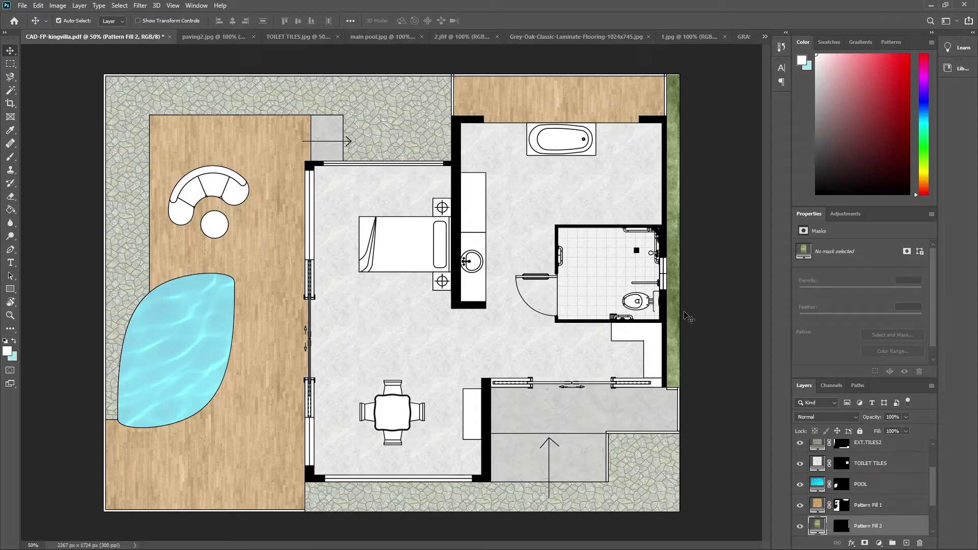
pyautogui.moveTo(666, 318); pyautogui.dragTo(706, 311)
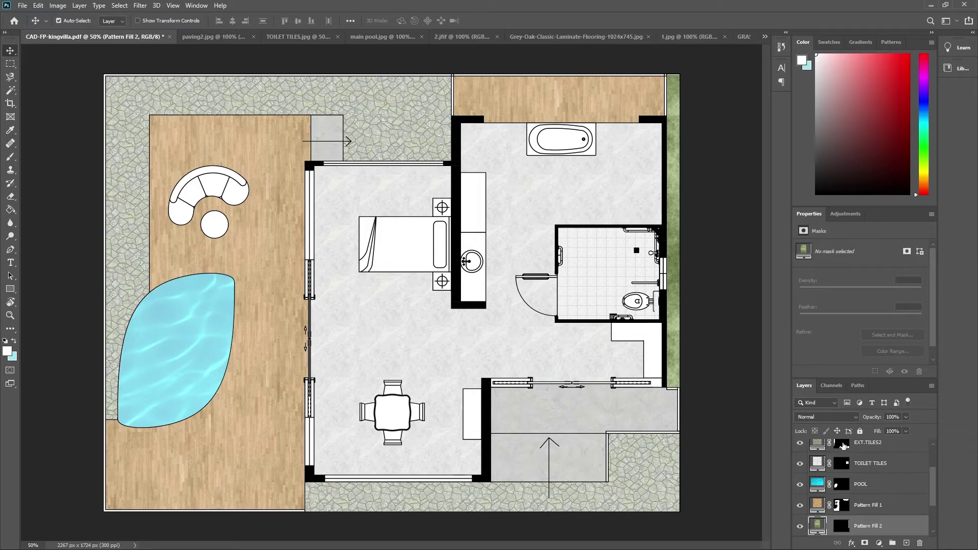
# - Select the EXT.TILES layer and open its Blending Options
pyautogui.scroll(-2, 895, 490)
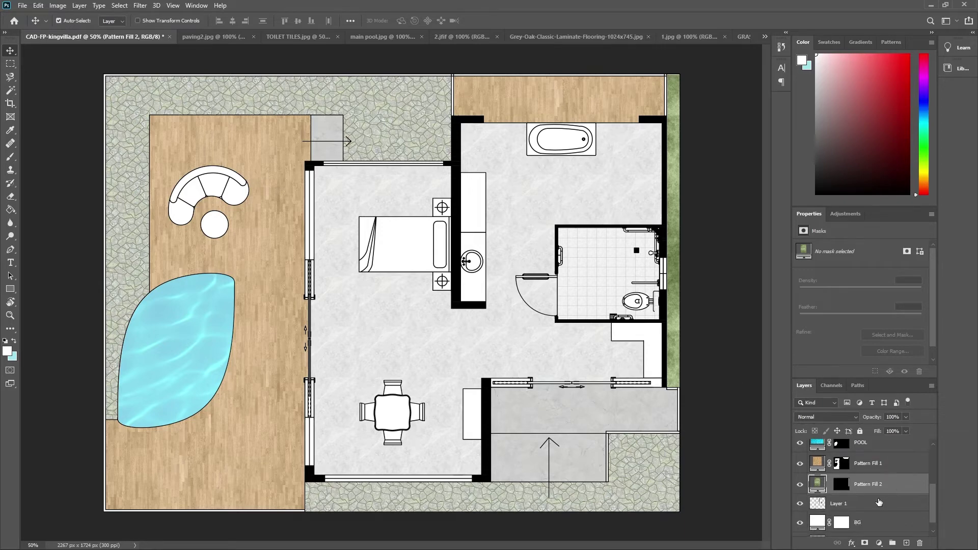
pyautogui.click(585, 411)
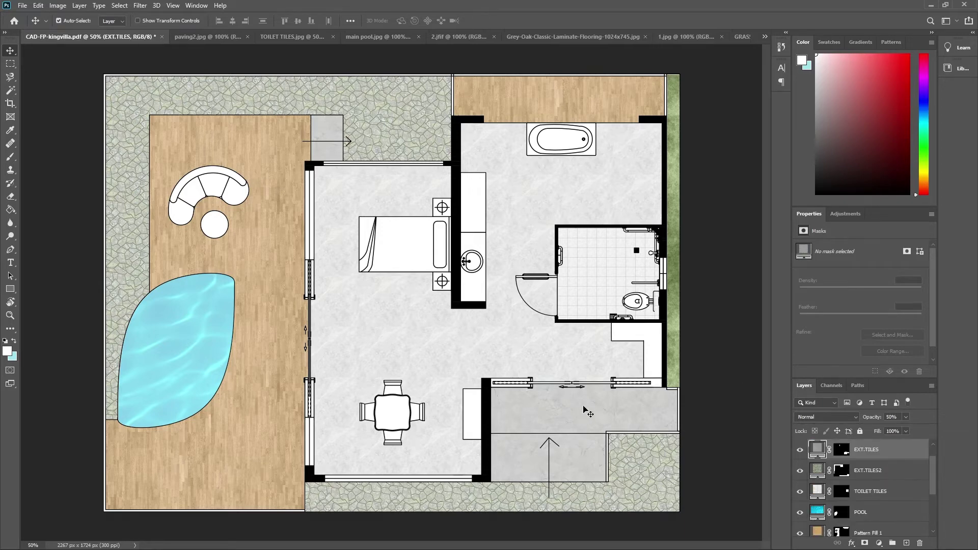
pyautogui.rightClick(891, 449)
pyautogui.click(877, 33)
# - Try Inner Shadow, Stroke and Drop Shadow, leaving only a second Drop Shadow enabled
pyautogui.click(134, 236)
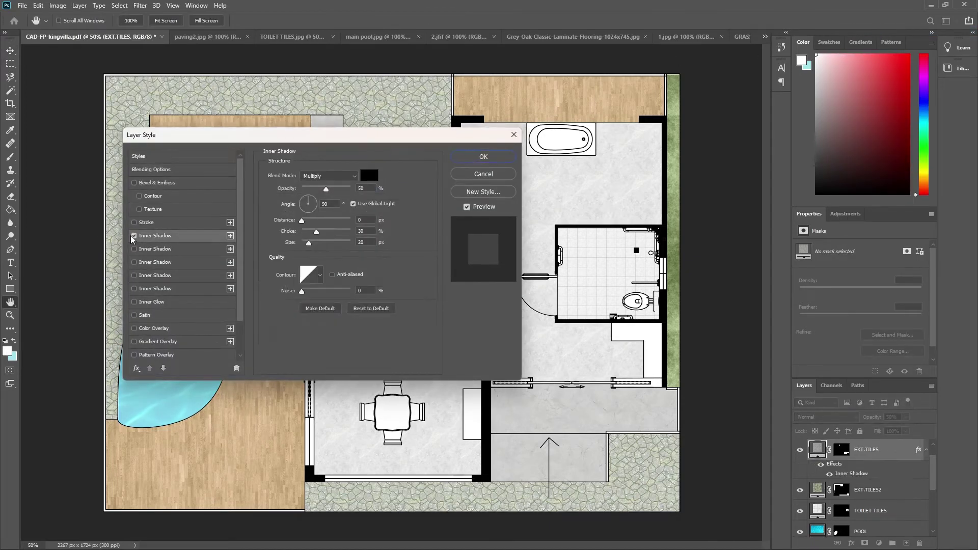
pyautogui.click(133, 225)
pyautogui.scroll(-1, 129, 331)
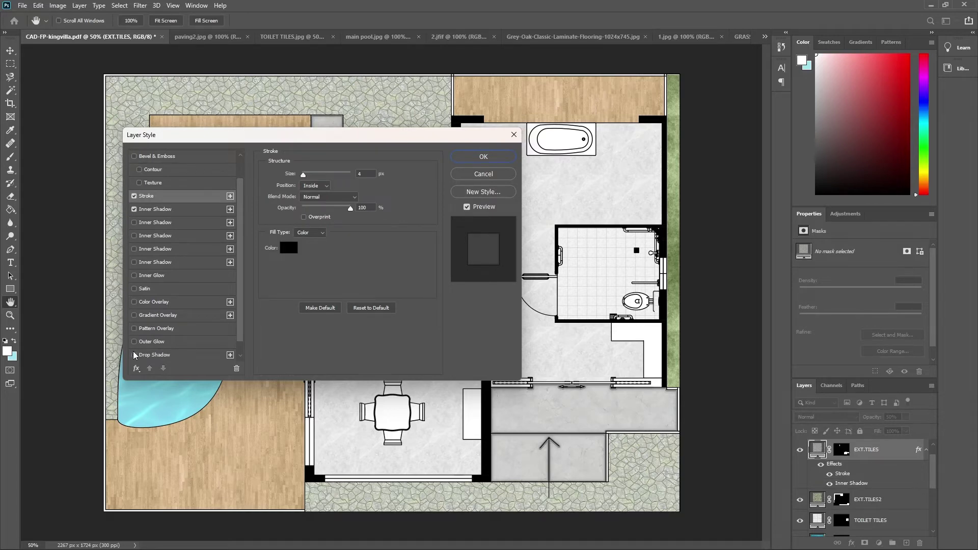
pyautogui.click(134, 355)
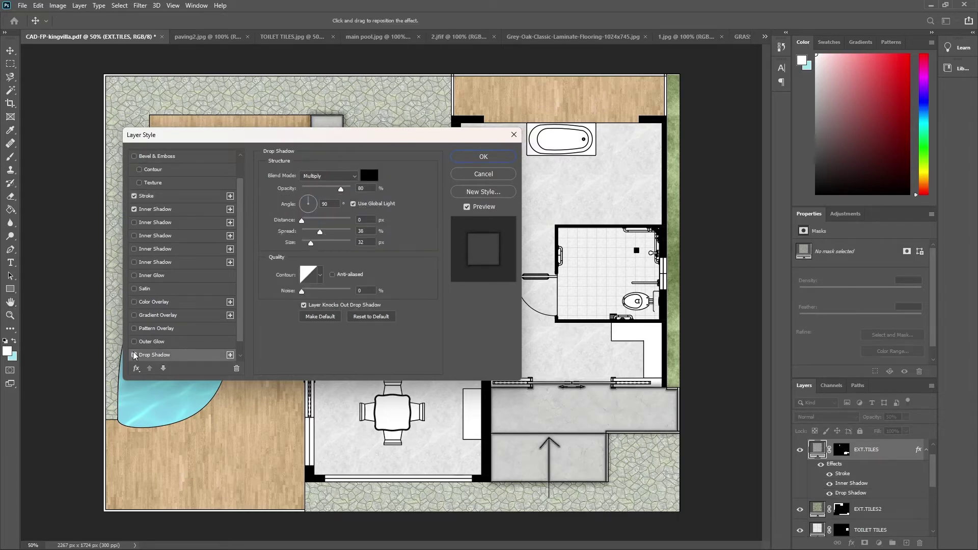
pyautogui.click(134, 209)
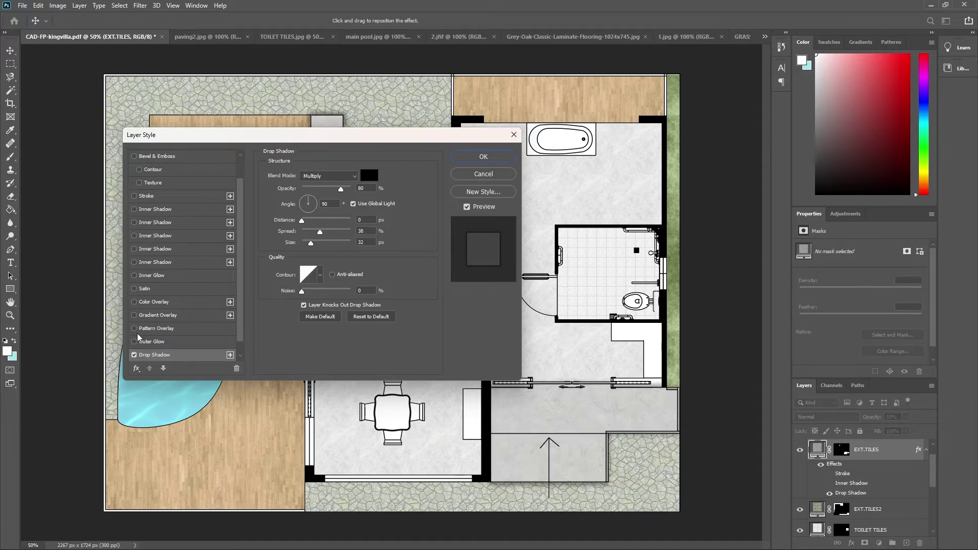
pyautogui.scroll(-1, 139, 340)
pyautogui.click(134, 355)
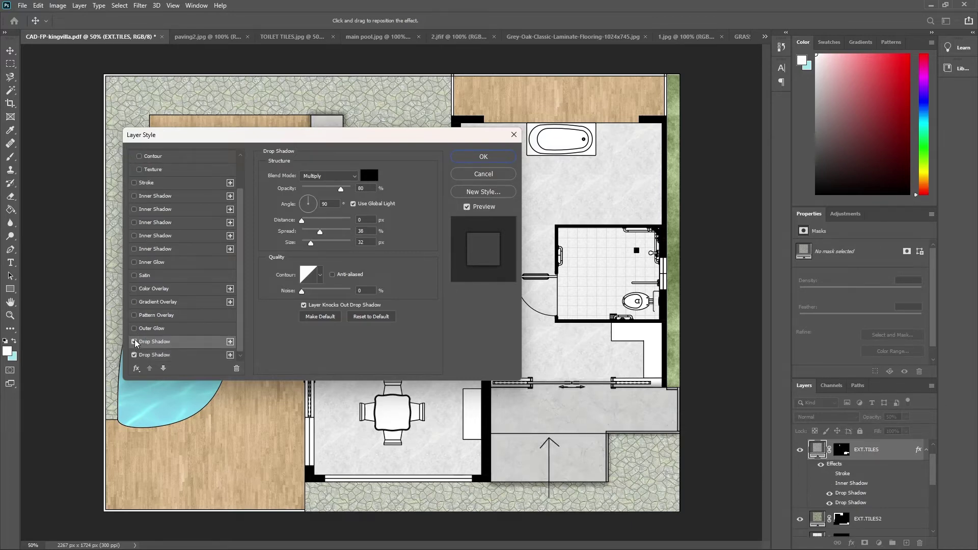
pyautogui.click(134, 342)
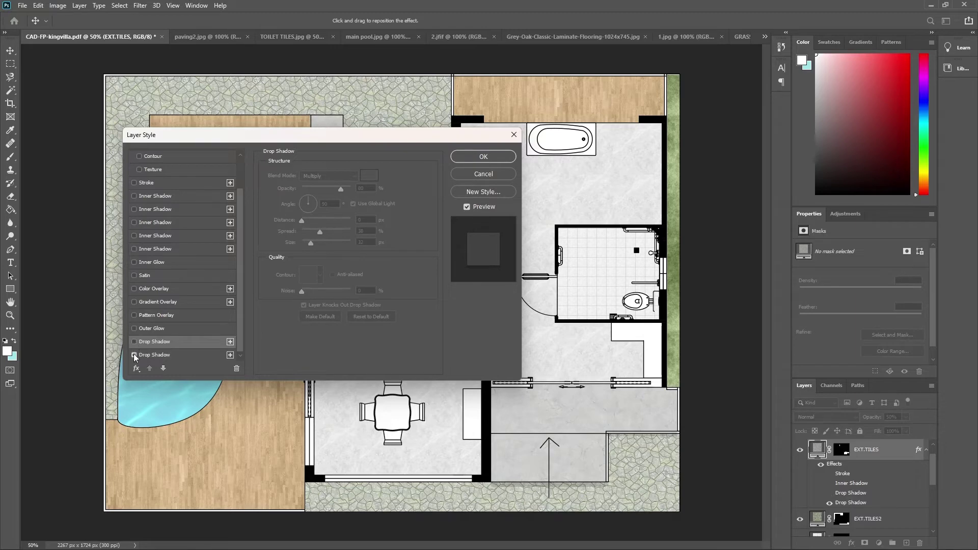
# - Show the second drop shadow's settings and rough in its distance, size and opacity
pyautogui.click(180, 355)
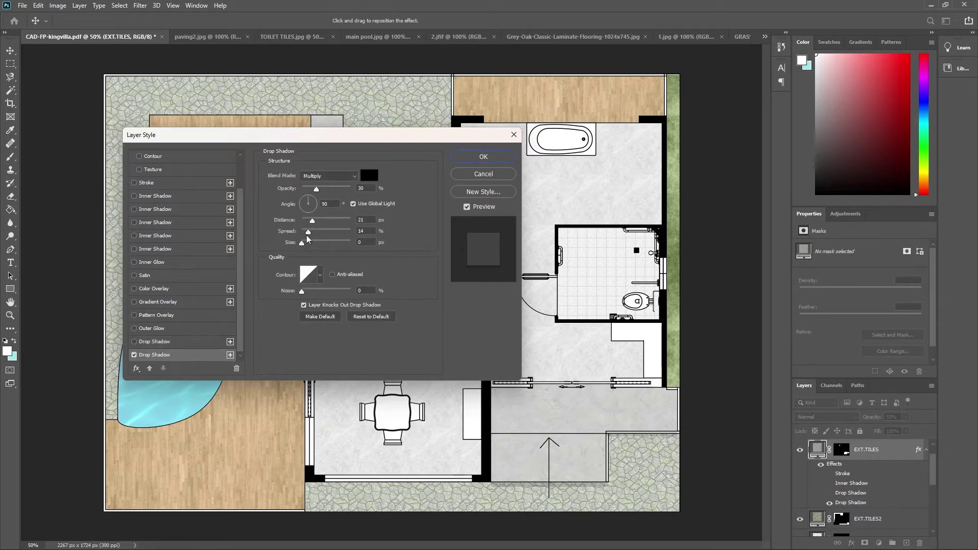
pyautogui.moveTo(312, 220); pyautogui.dragTo(309, 231)
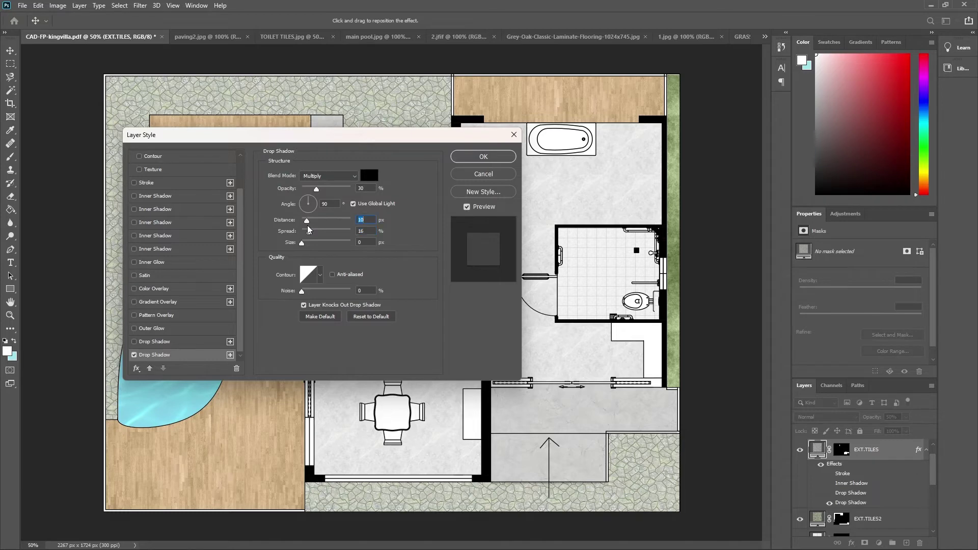
pyautogui.moveTo(302, 243)
pyautogui.mouseDown()
pyautogui.moveTo(317, 238)
pyautogui.moveTo(327, 189)
pyautogui.moveTo(333, 195)
pyautogui.moveTo(322, 192)
pyautogui.mouseUp()
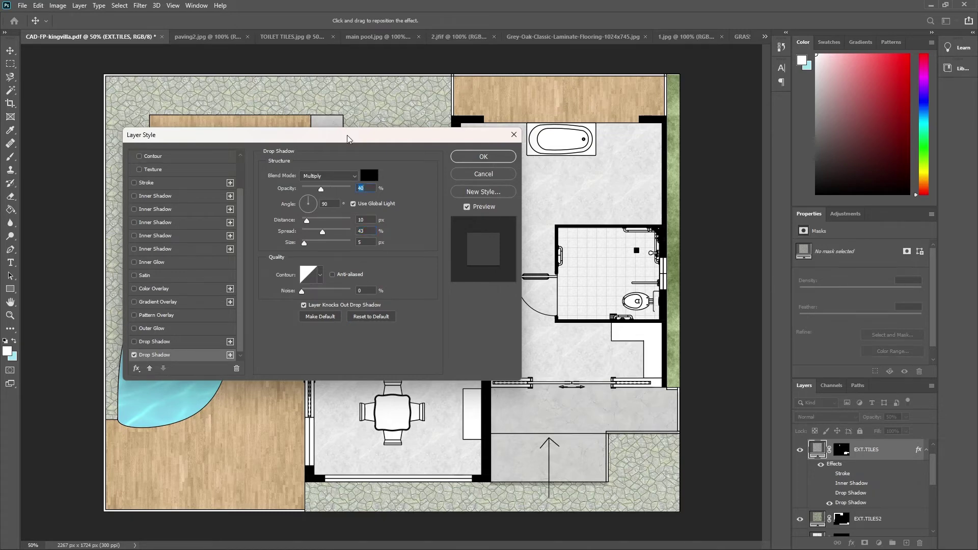
pyautogui.moveTo(347, 136); pyautogui.dragTo(266, 204)
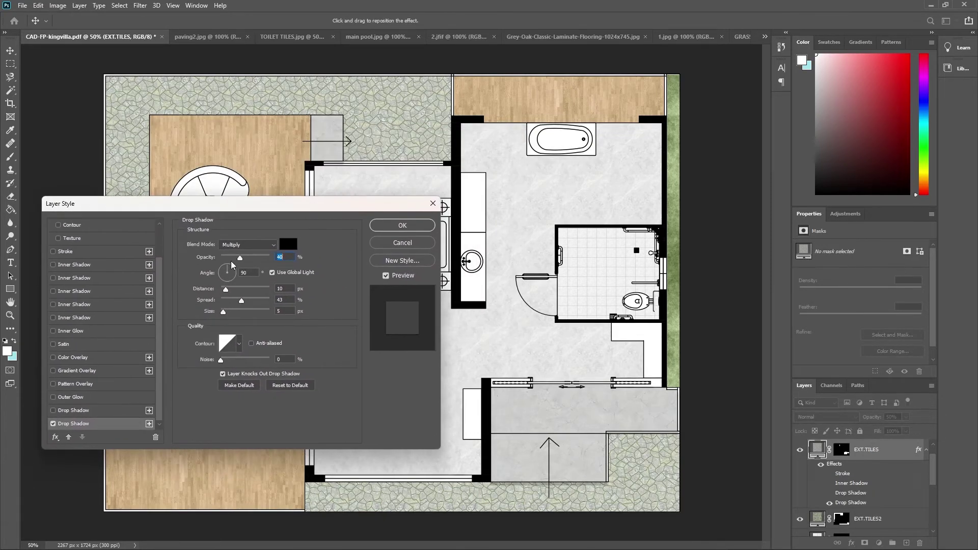
pyautogui.moveTo(240, 258)
pyautogui.mouseDown()
pyautogui.moveTo(262, 290)
pyautogui.moveTo(225, 293)
pyautogui.moveTo(235, 279)
pyautogui.moveTo(222, 276)
pyautogui.moveTo(232, 312)
pyautogui.mouseUp()
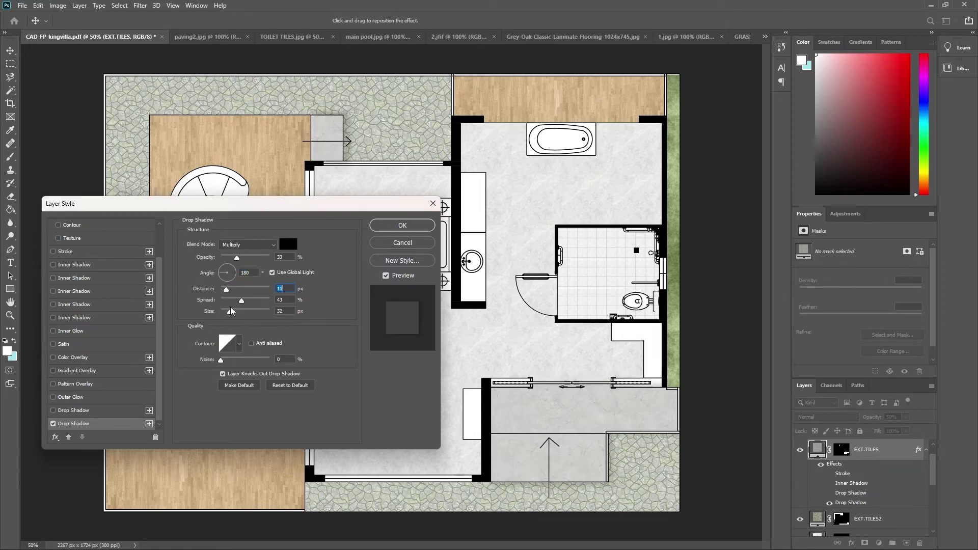
# - Finalize the drop shadow at 50% opacity, 20% spread, 35 px size and apply it
pyautogui.click(231, 311)
pyautogui.moveTo(240, 305); pyautogui.dragTo(229, 306)
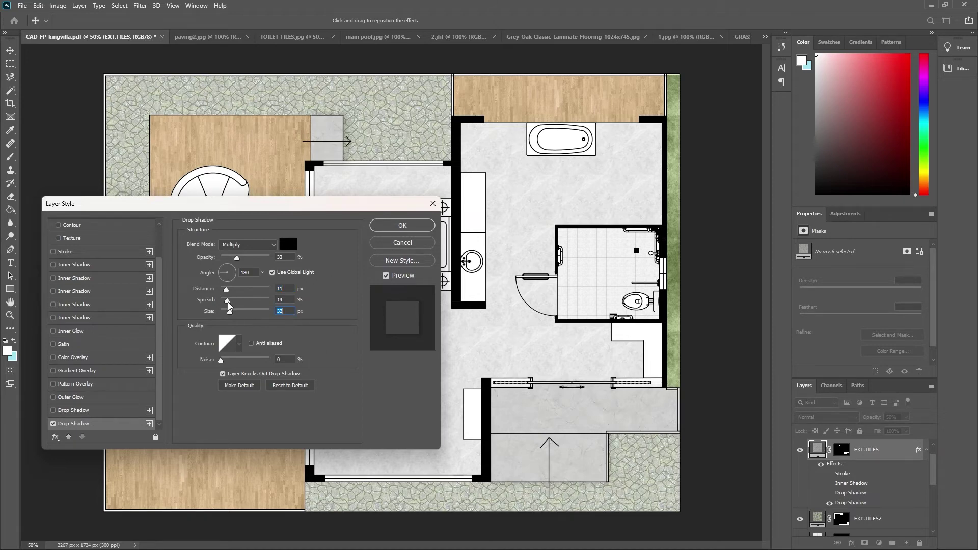
pyautogui.click(233, 305)
pyautogui.moveTo(237, 258); pyautogui.dragTo(250, 259)
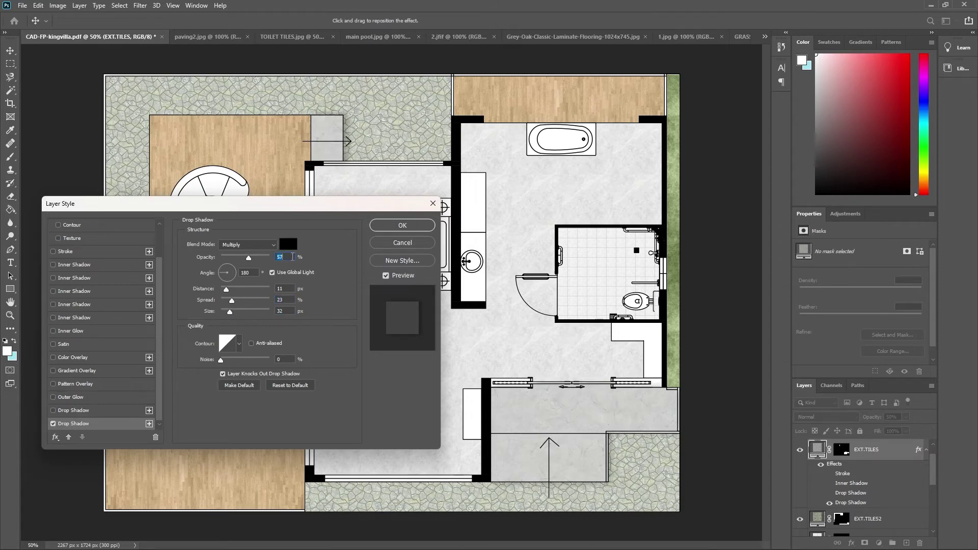
pyautogui.write('50')
pyautogui.write('35')
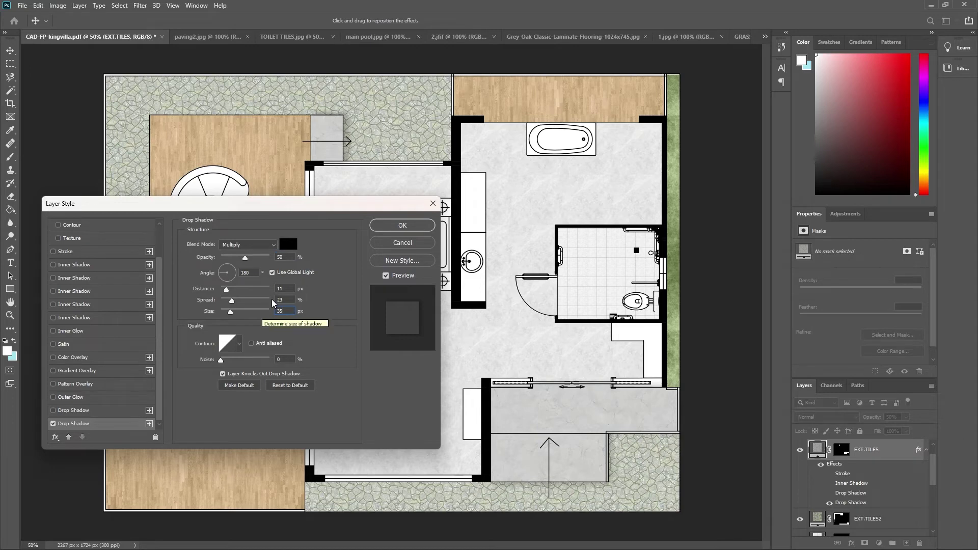
pyautogui.click(270, 301)
pyautogui.write('2')
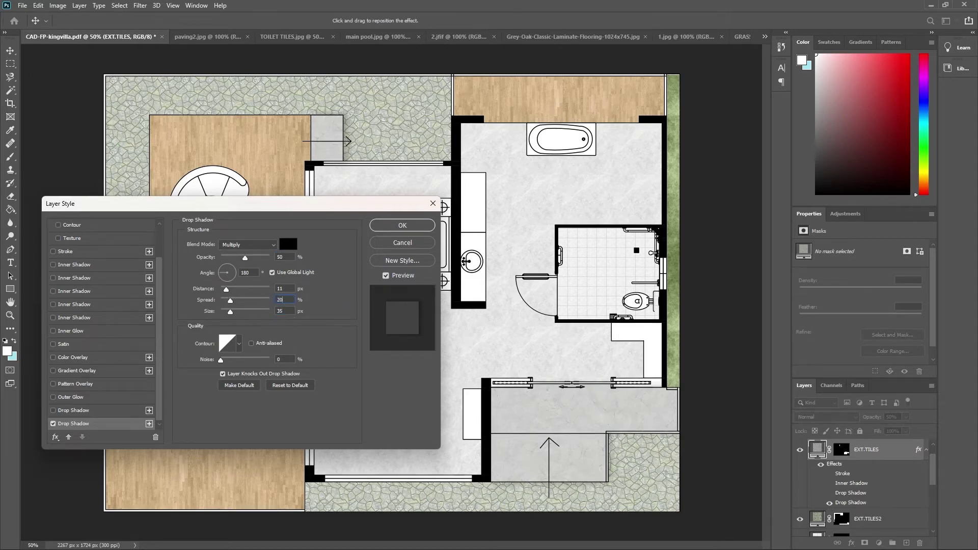
pyautogui.click(394, 226)
pyautogui.click(894, 451)
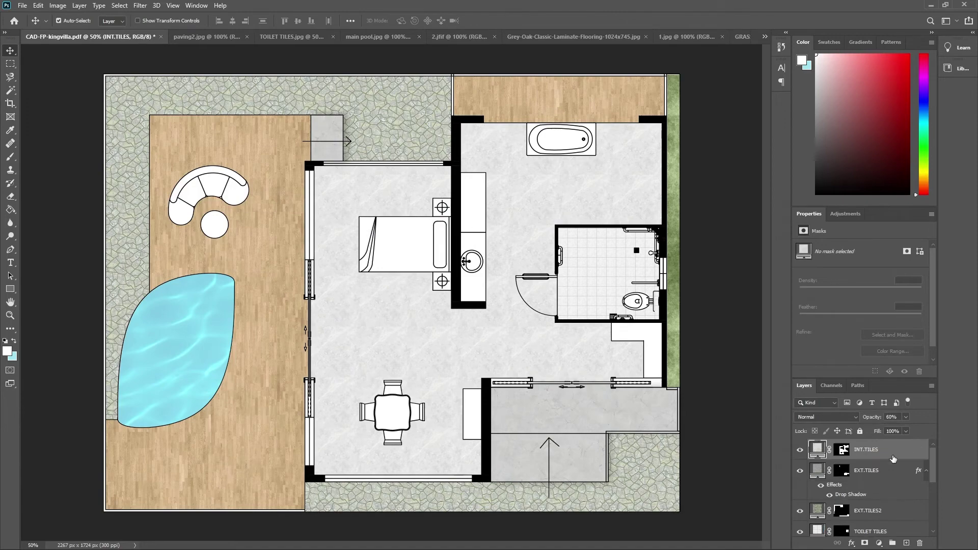
# - Open INT.TILES layer style and try several Inner Shadow entries, keeping only one enabled
pyautogui.rightClick(893, 458)
pyautogui.click(871, 39)
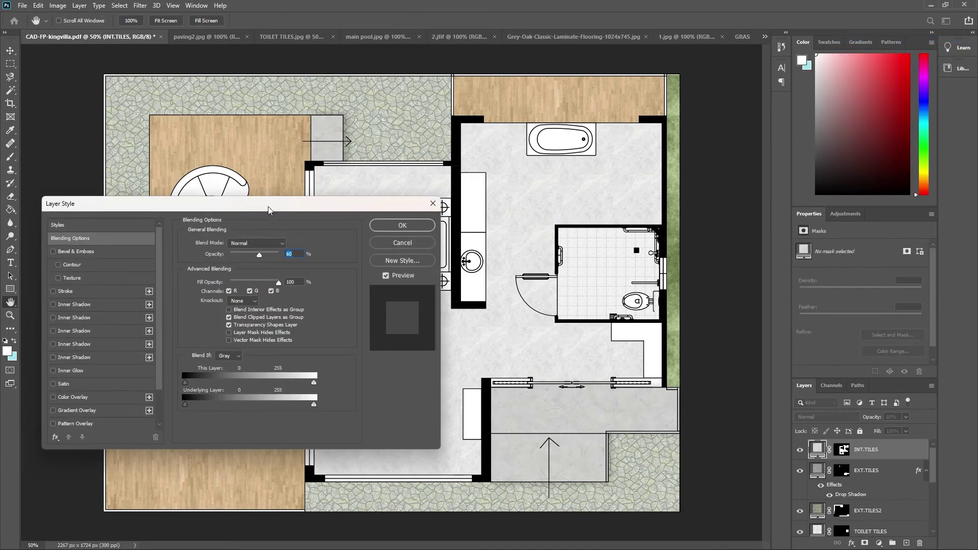
pyautogui.moveTo(269, 209); pyautogui.dragTo(232, 203)
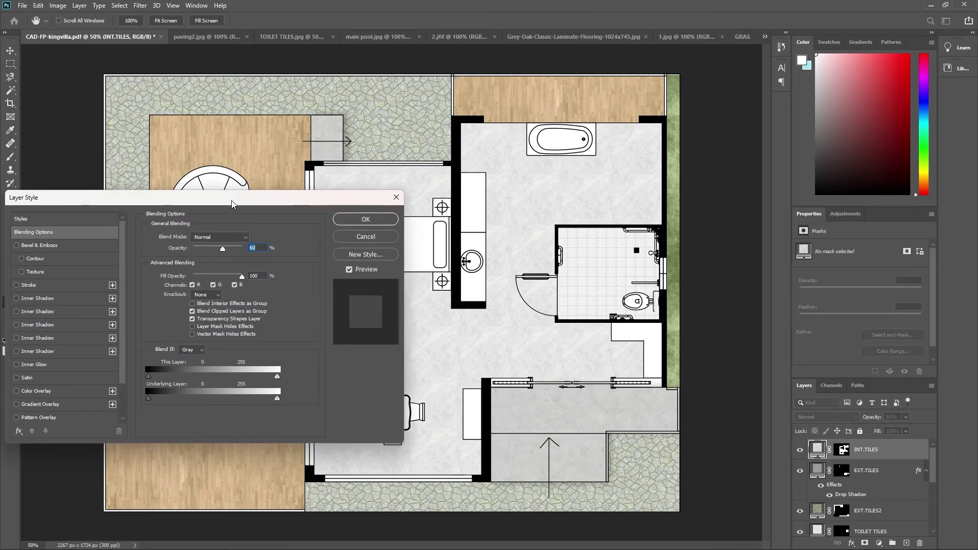
pyautogui.click(16, 299)
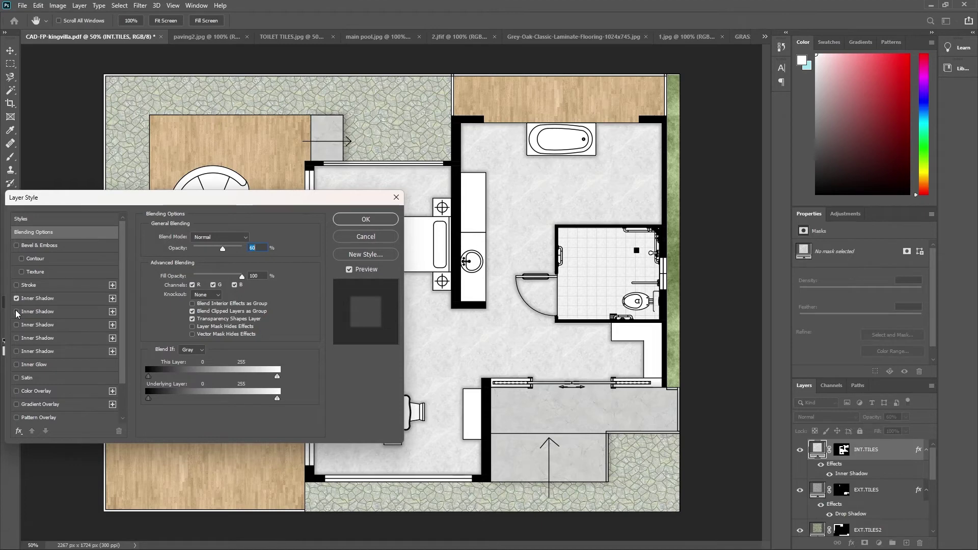
pyautogui.click(17, 312)
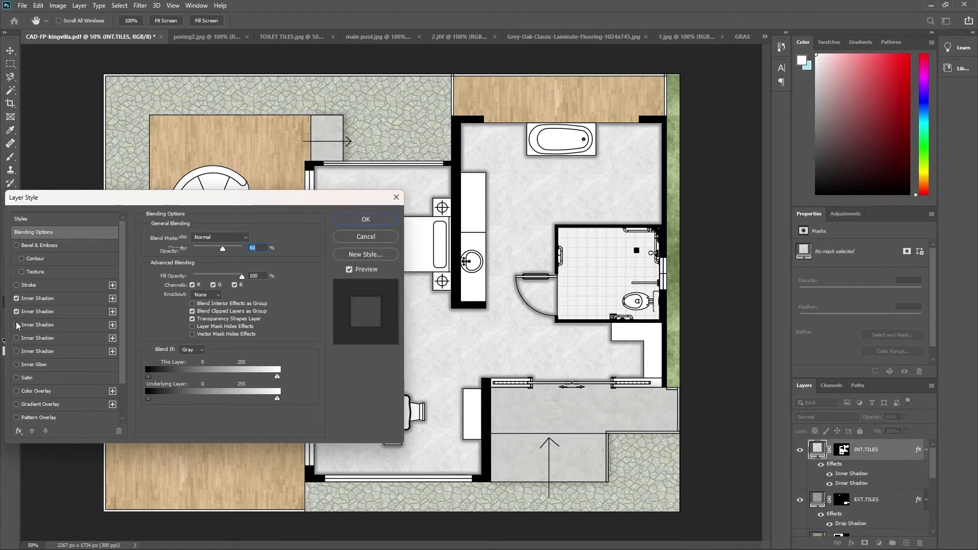
pyautogui.click(16, 324)
pyautogui.click(17, 298)
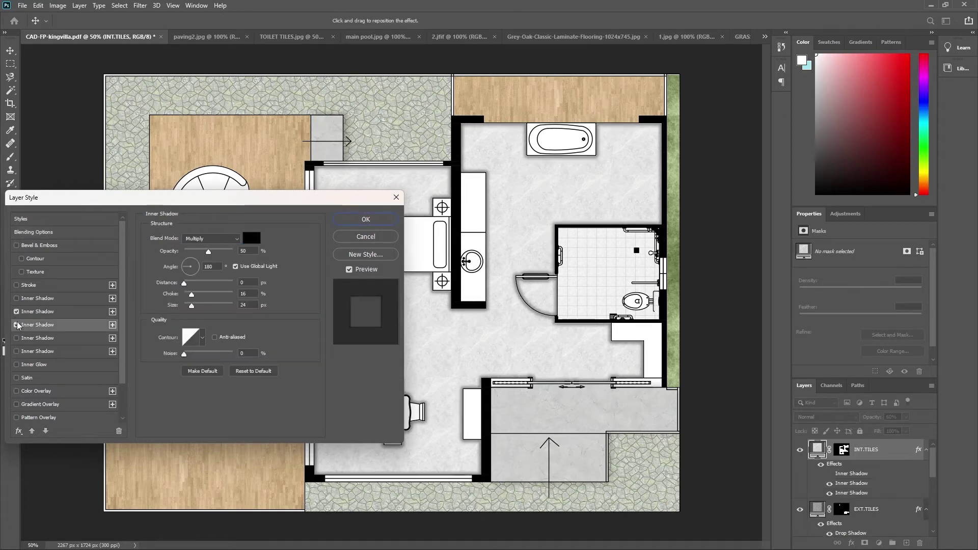
pyautogui.click(16, 325)
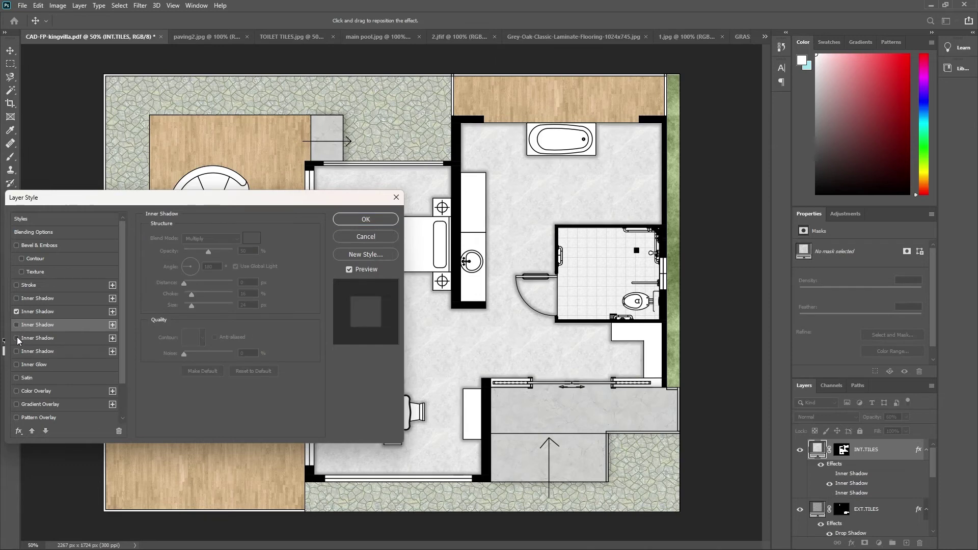
pyautogui.click(16, 338)
pyautogui.click(17, 338)
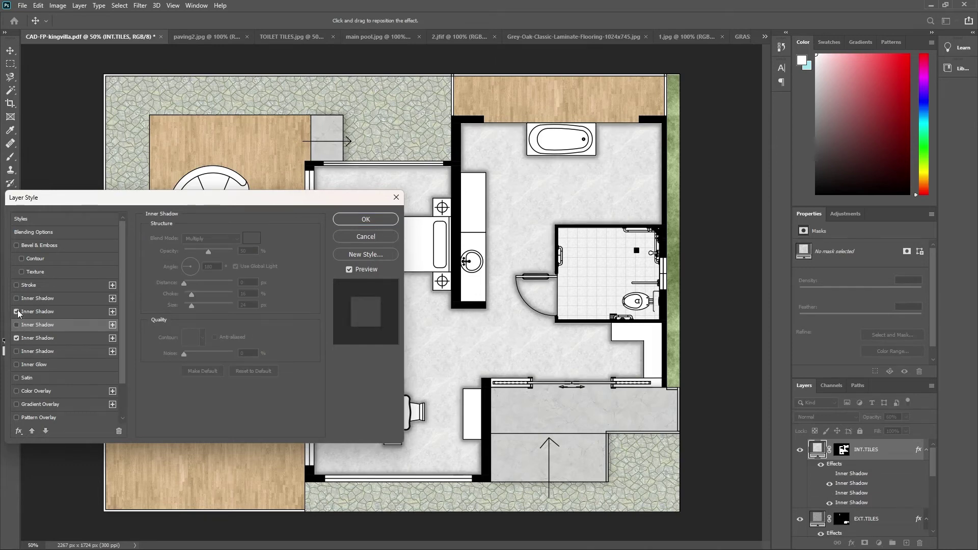
pyautogui.click(16, 312)
pyautogui.click(17, 311)
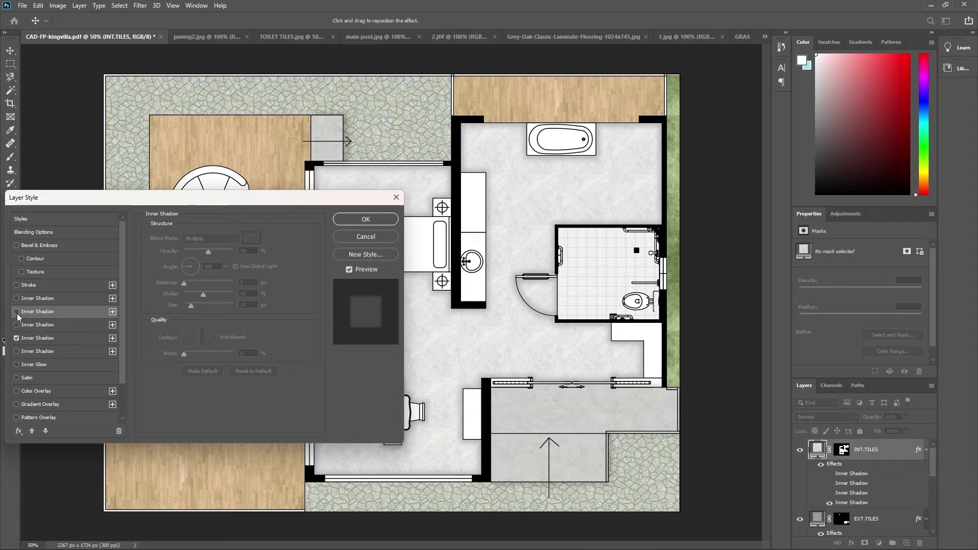
# - Apply the remaining inner shadow at 40% opacity, choke 27 and size 35
pyautogui.moveTo(113, 196)
pyautogui.mouseDown()
pyautogui.moveTo(81, 417)
pyautogui.moveTo(129, 201)
pyautogui.mouseUp()
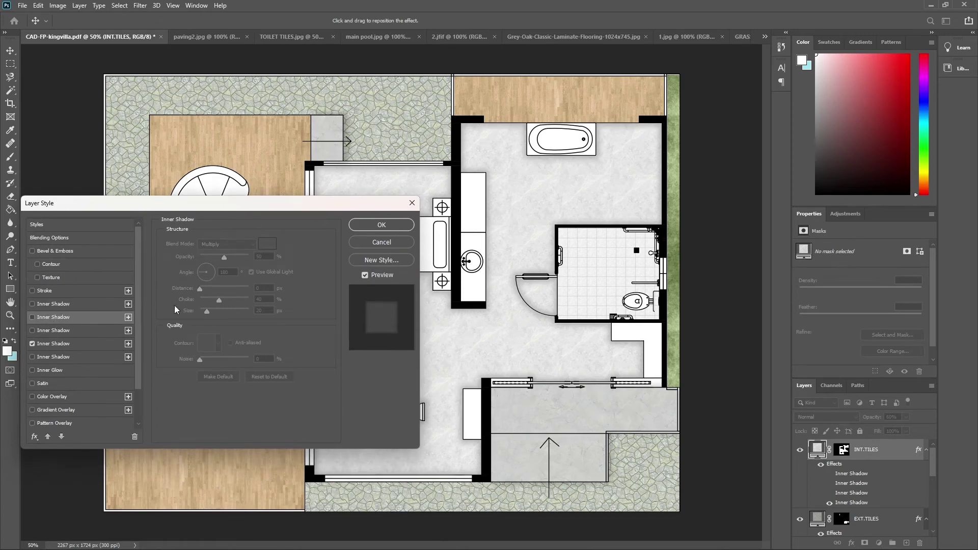
pyautogui.click(90, 348)
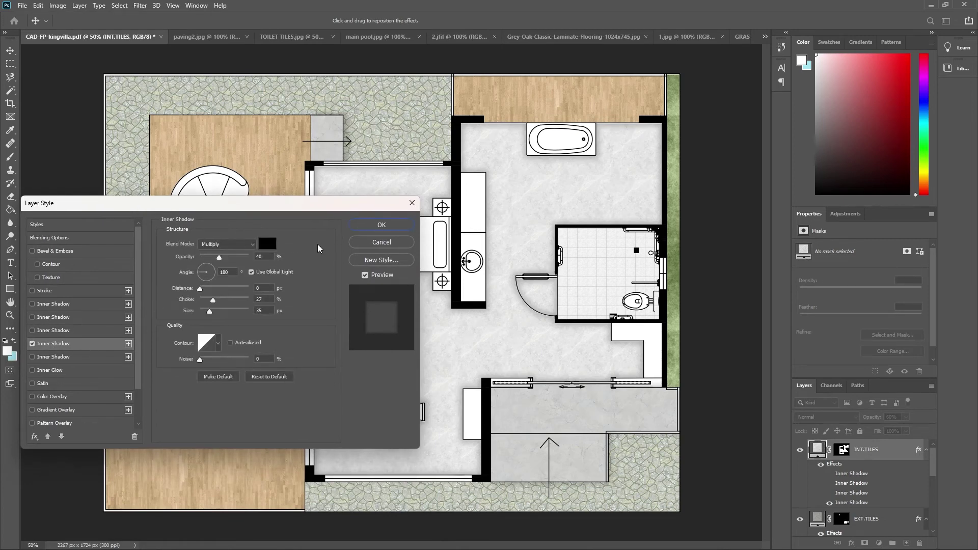
pyautogui.click(371, 227)
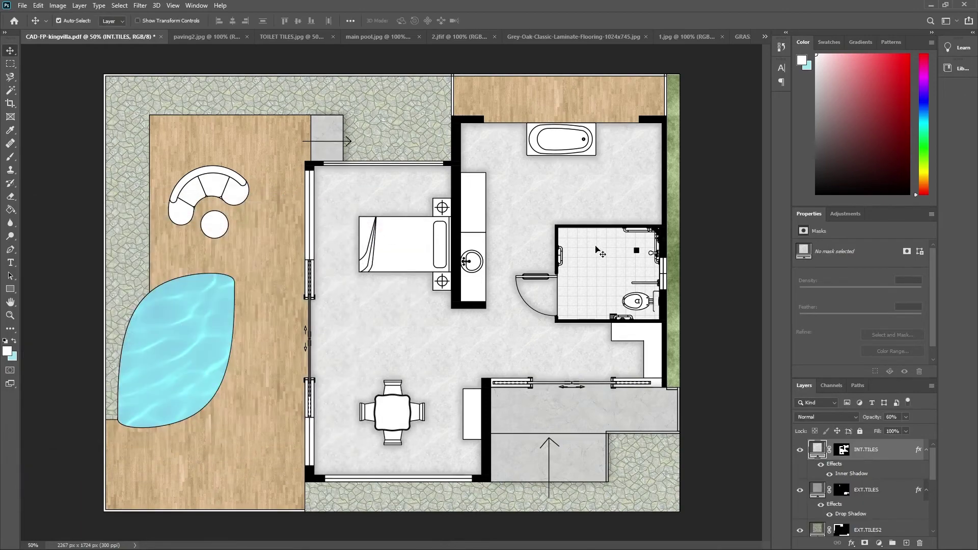
pyautogui.click(593, 260)
# - Add an inner shadow to the TOILET TILES layer, then select the wood deck's Pattern Fill 1
pyautogui.rightClick(898, 526)
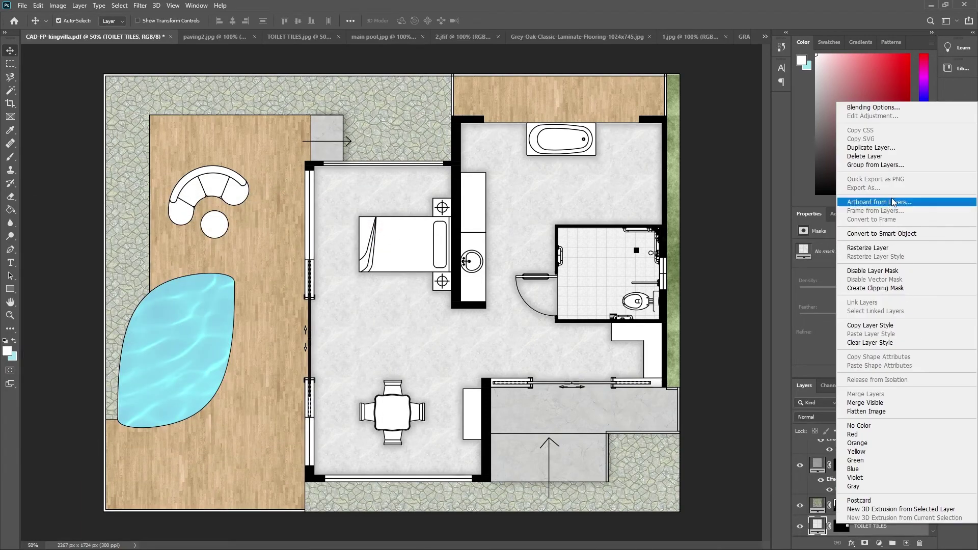
pyautogui.click(874, 110)
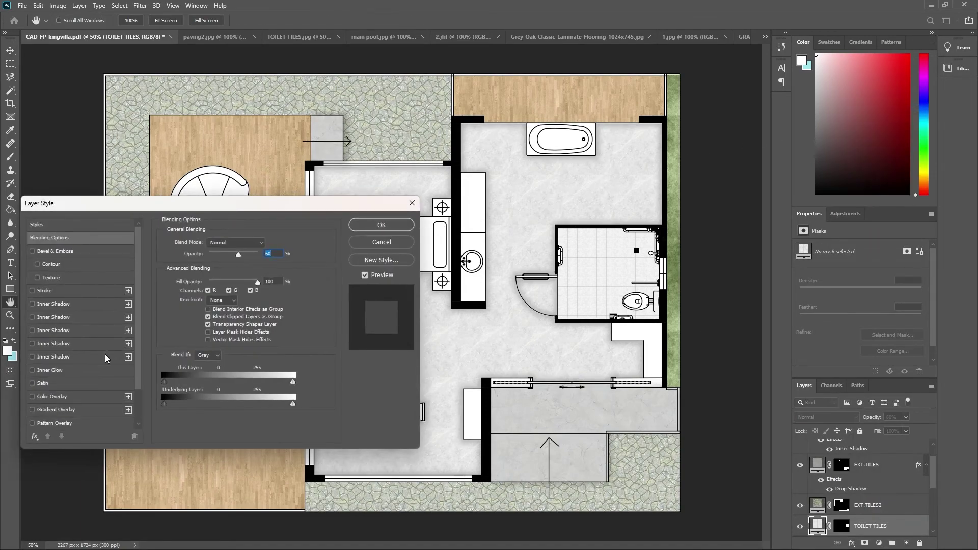
pyautogui.click(32, 344)
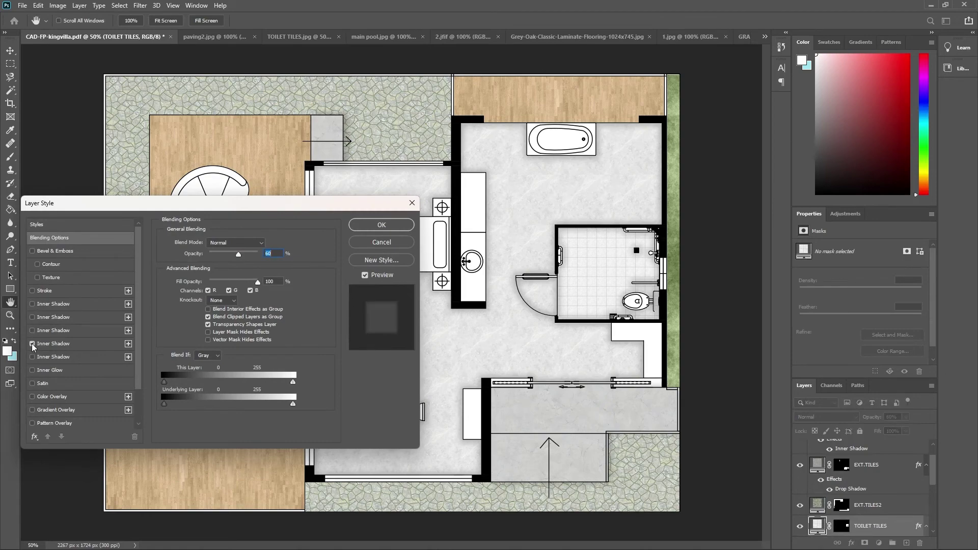
pyautogui.click(106, 346)
pyautogui.click(377, 225)
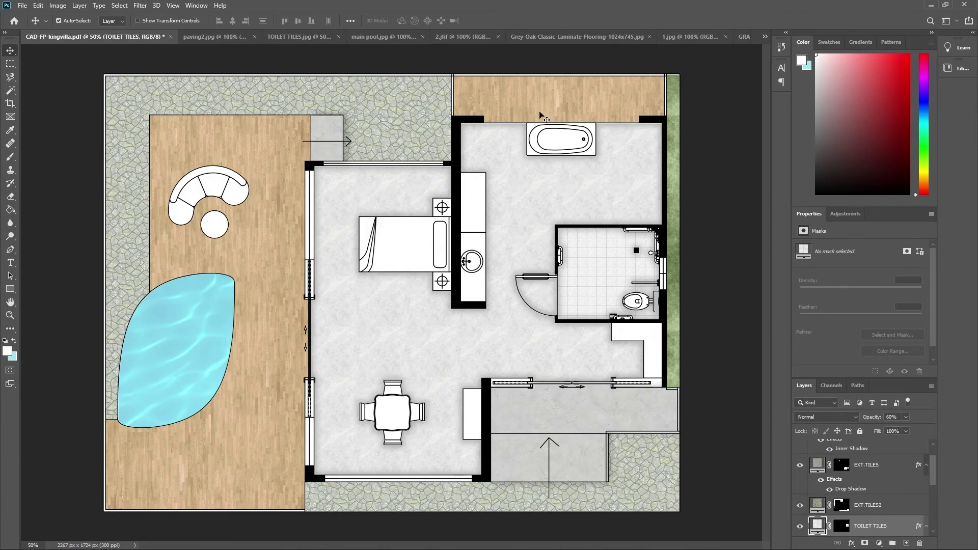
pyautogui.click(540, 115)
# - Give the oak deck's Pattern Fill 1 an inner shadow with 40% opacity, choke 27, size 35
pyautogui.rightClick(891, 528)
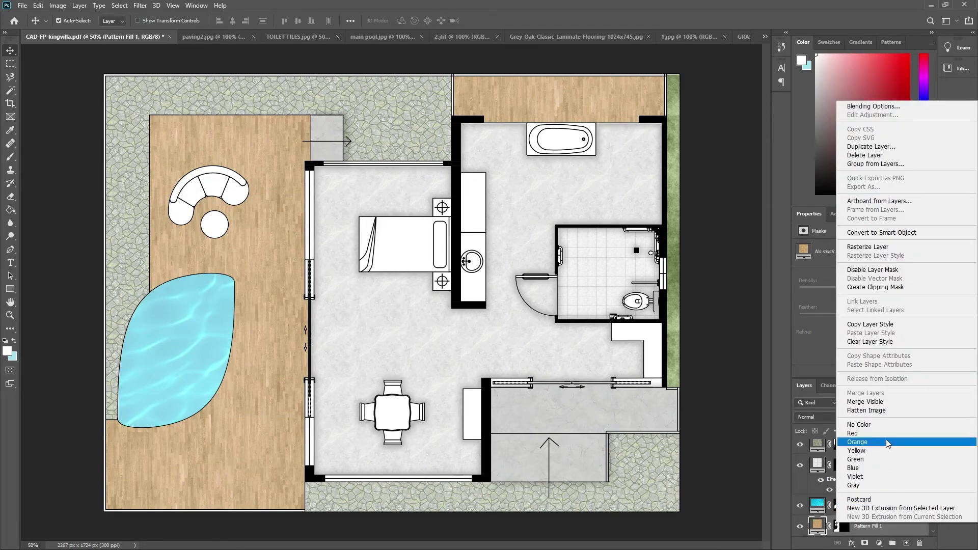
pyautogui.click(868, 107)
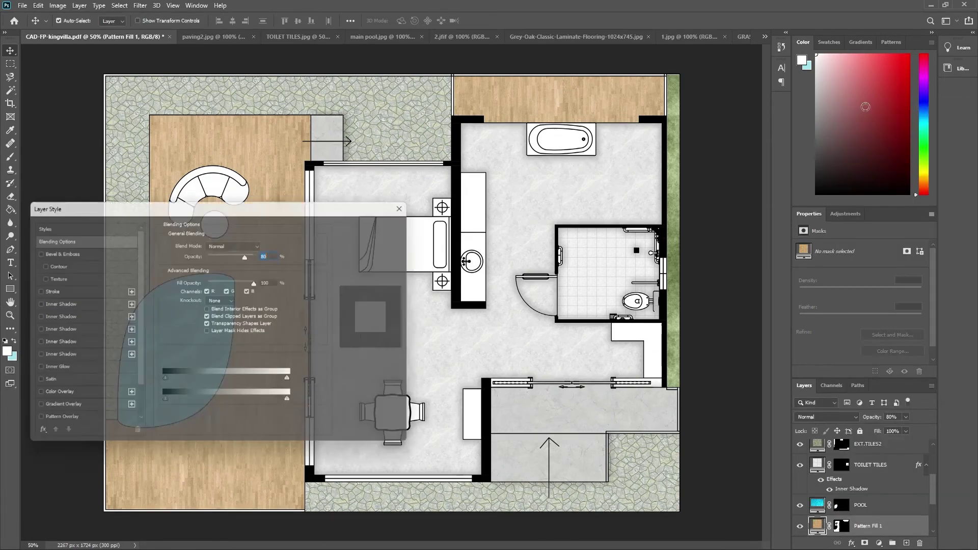
pyautogui.click(86, 358)
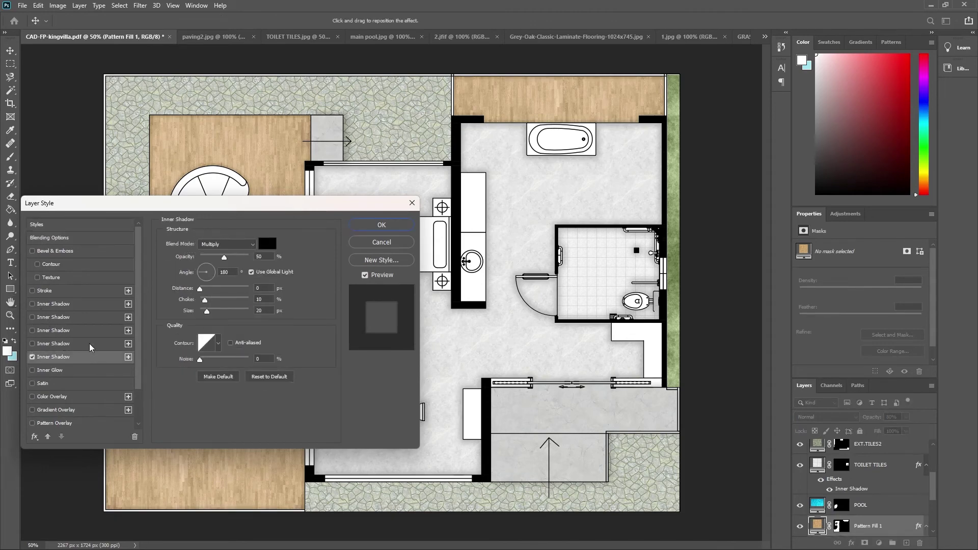
pyautogui.click(90, 345)
pyautogui.click(32, 357)
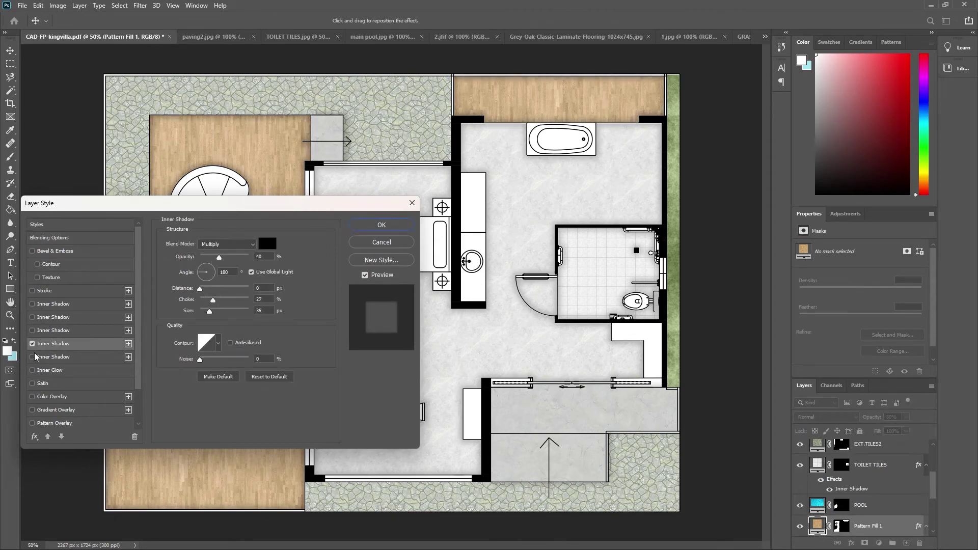
pyautogui.moveTo(163, 206)
pyautogui.mouseDown()
pyautogui.moveTo(561, 195)
pyautogui.moveTo(518, 196)
pyautogui.mouseUp()
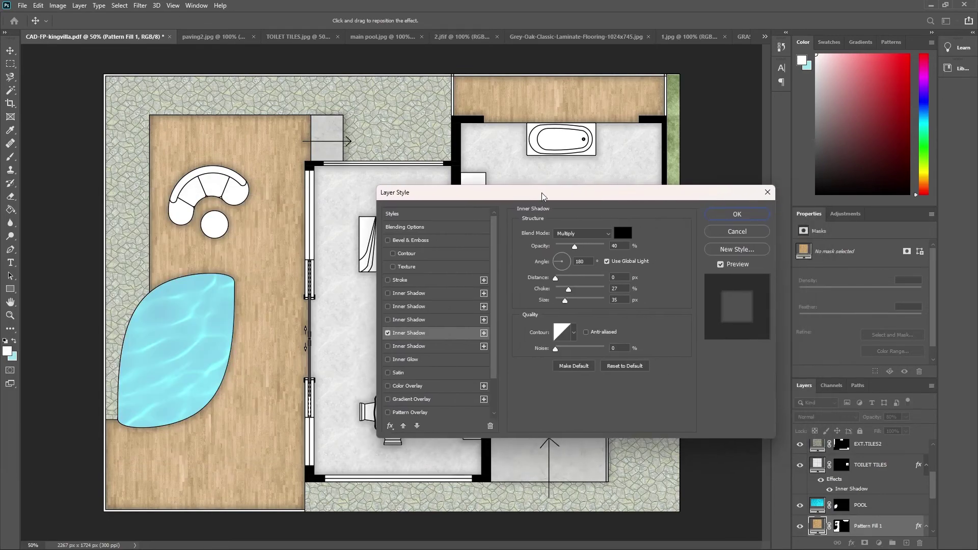
pyautogui.click(737, 214)
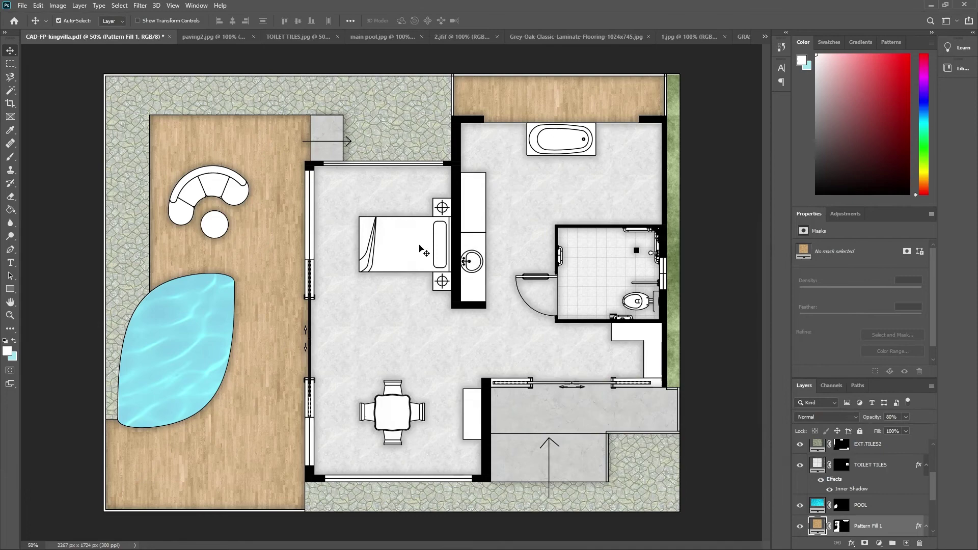
pyautogui.click(158, 366)
# - Try several inner shadow and inner glow options on the POOL layer
pyautogui.rightClick(883, 504)
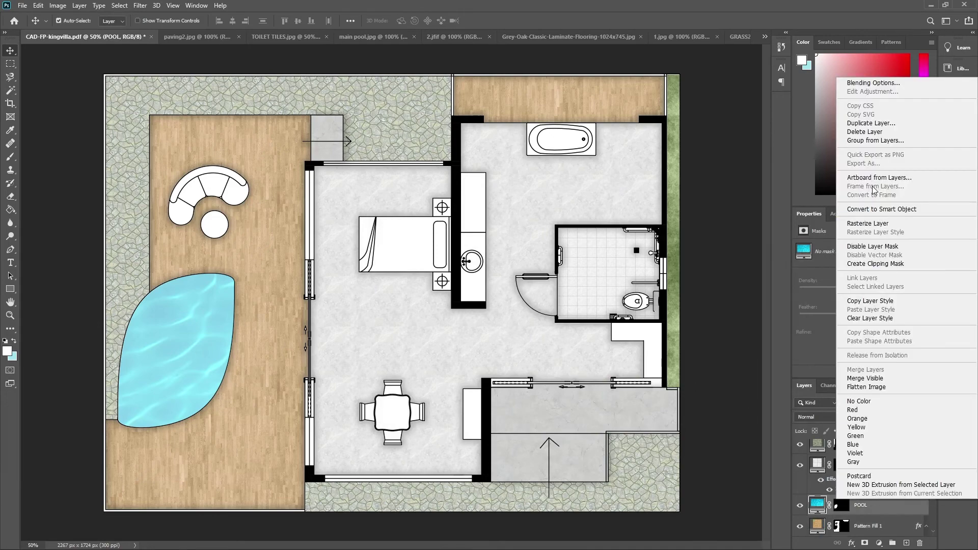
pyautogui.click(873, 83)
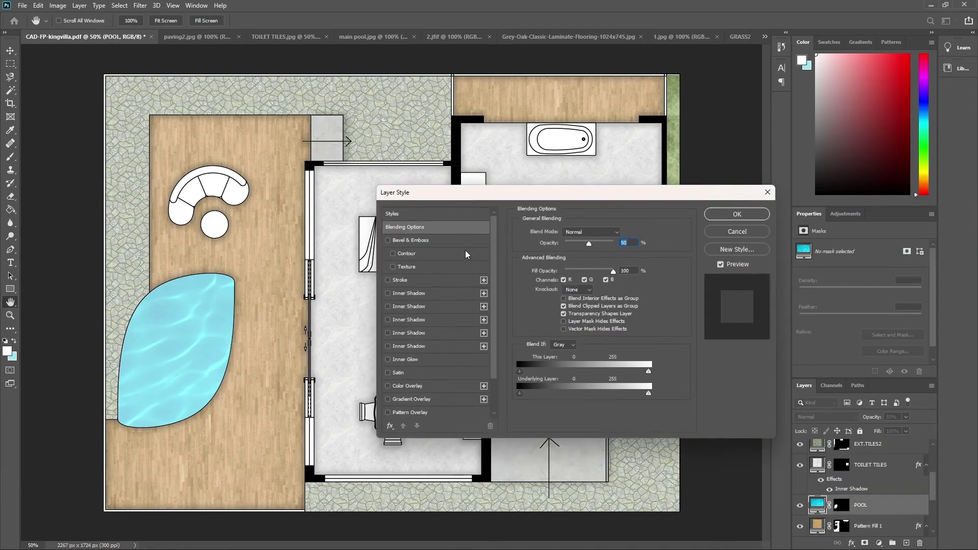
pyautogui.click(388, 294)
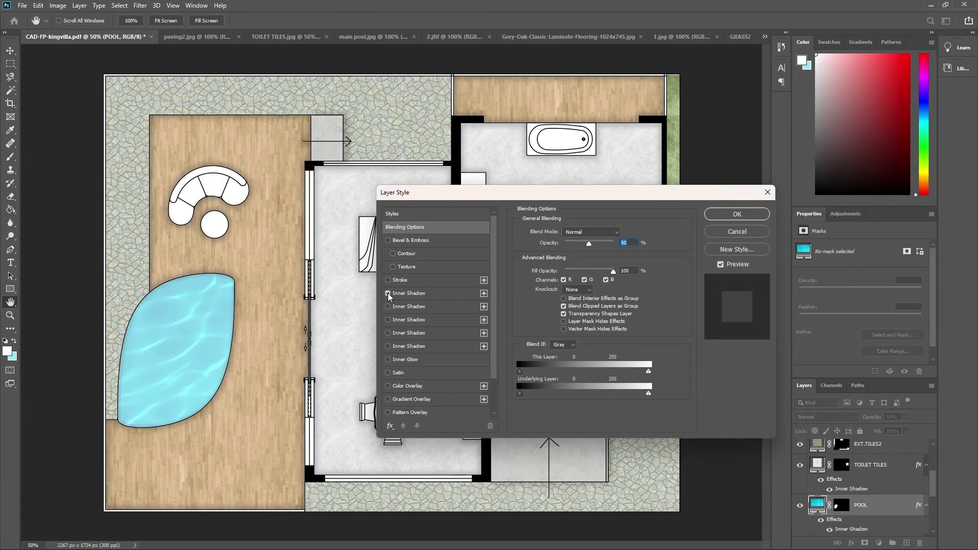
pyautogui.click(387, 294)
pyautogui.click(388, 333)
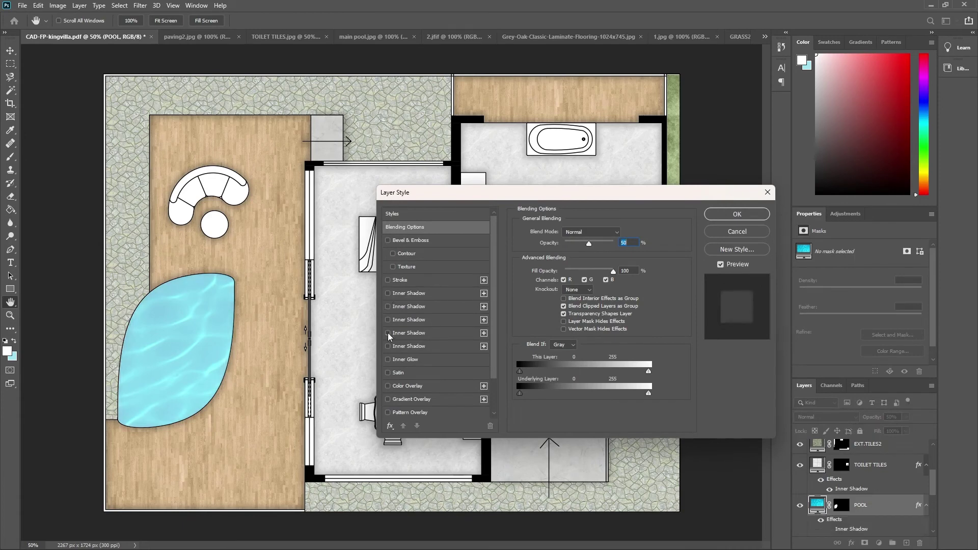
pyautogui.click(388, 361)
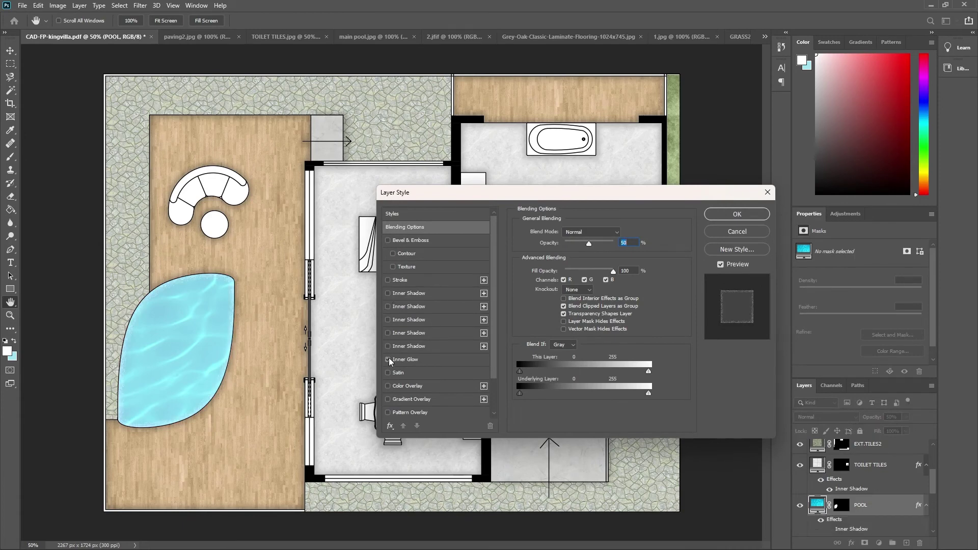
pyautogui.click(389, 361)
pyautogui.click(388, 334)
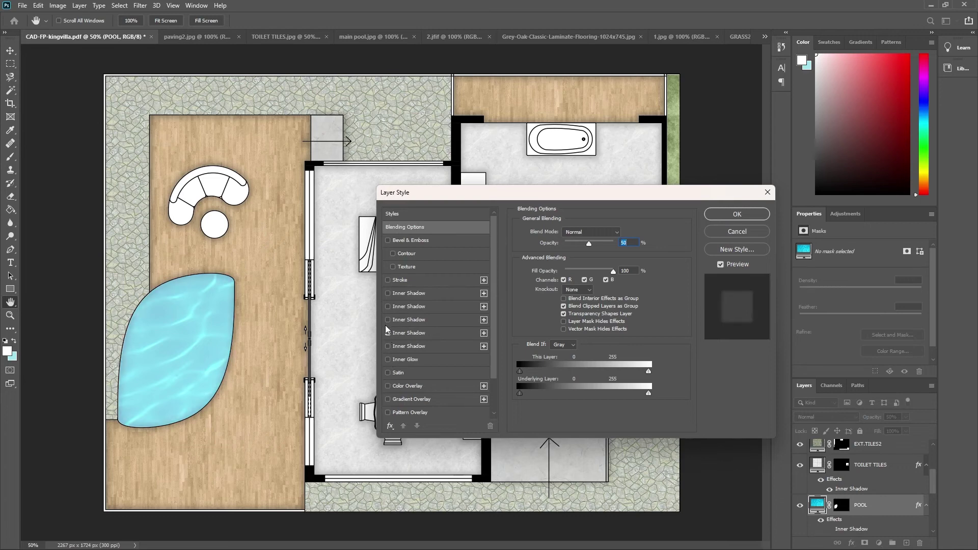
pyautogui.click(387, 320)
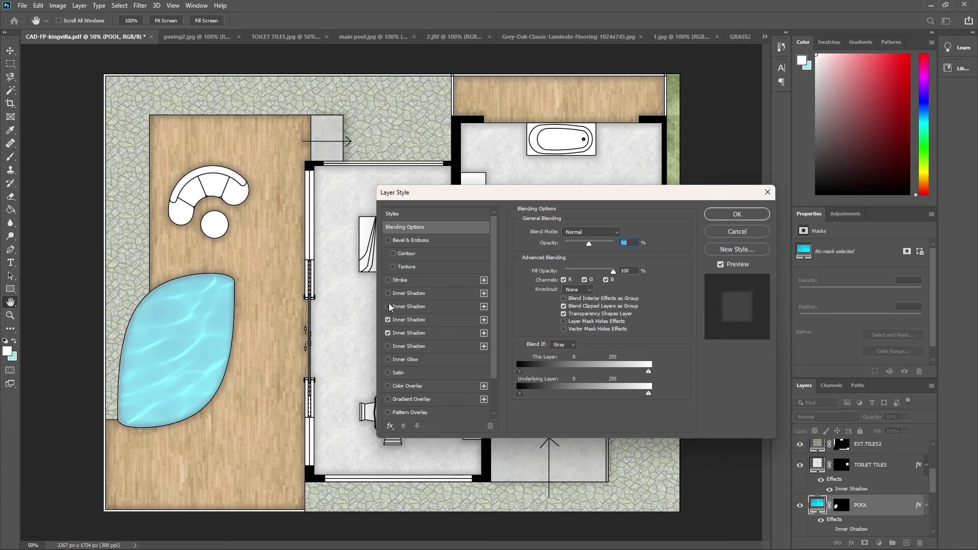
pyautogui.click(389, 307)
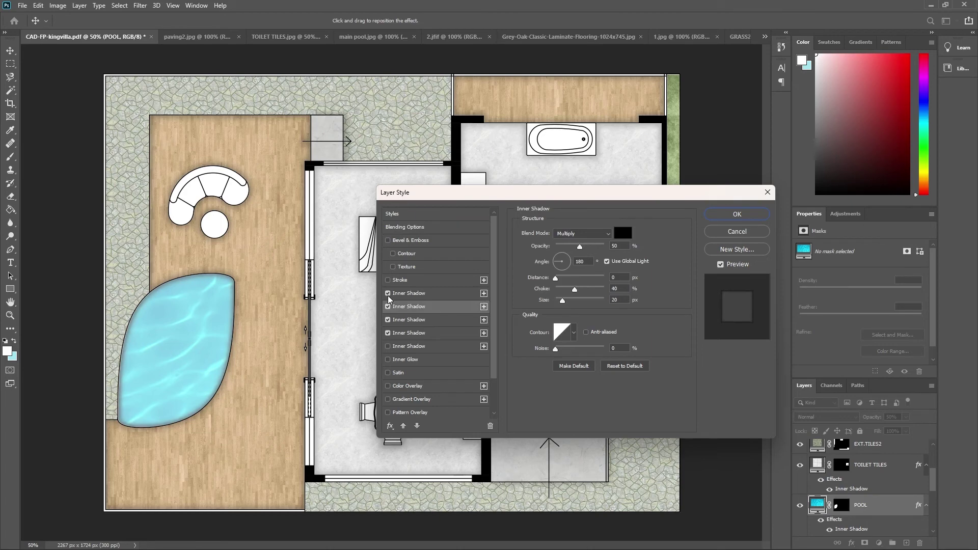
# - Settle on the pool's inner shadow (Multiply, 50%, choke 40, size 20) and apply it
pyautogui.click(388, 294)
pyautogui.click(388, 306)
pyautogui.click(388, 306)
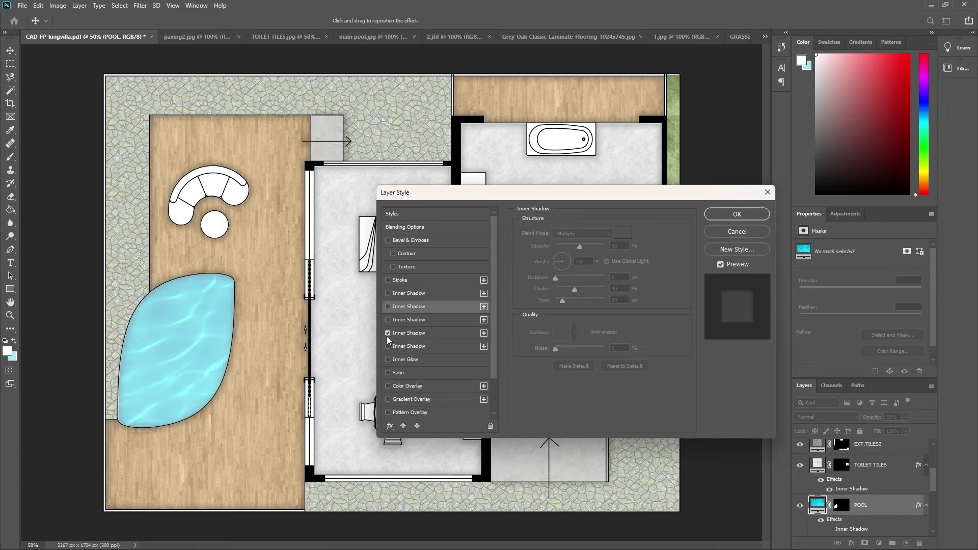
pyautogui.click(388, 334)
pyautogui.click(388, 307)
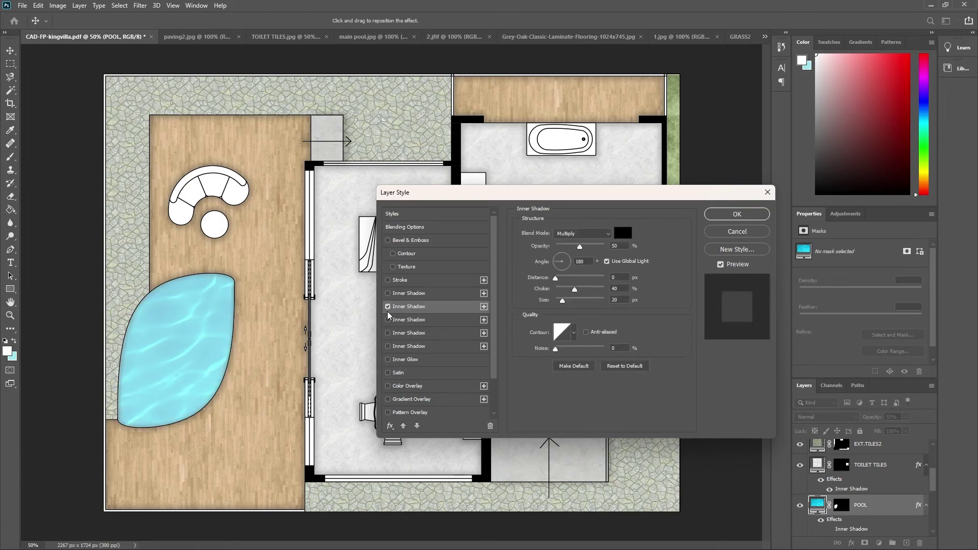
pyautogui.click(388, 334)
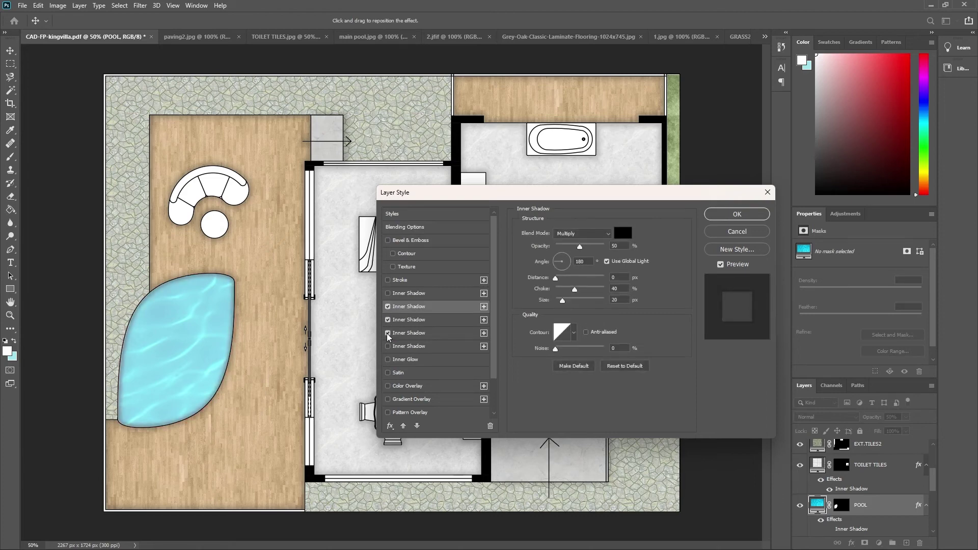
pyautogui.click(388, 306)
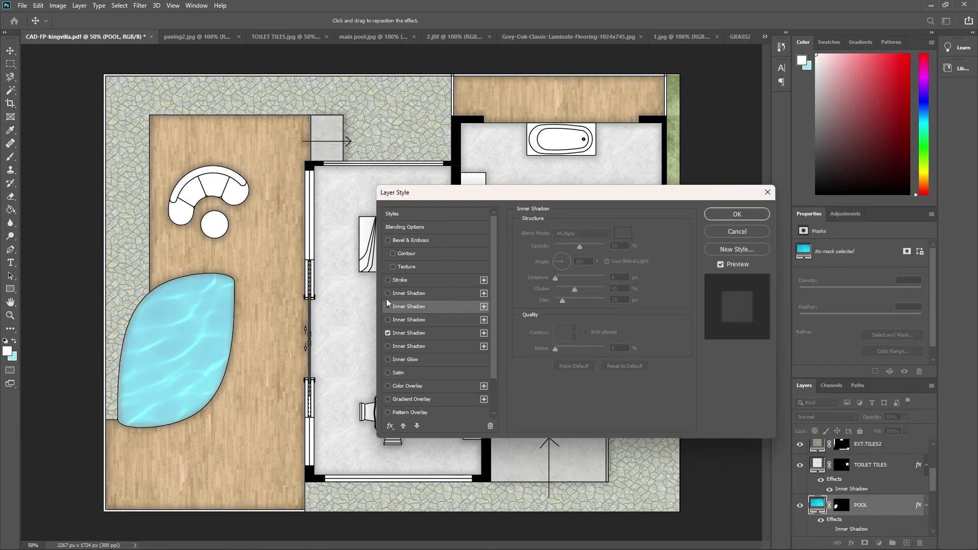
pyautogui.click(387, 294)
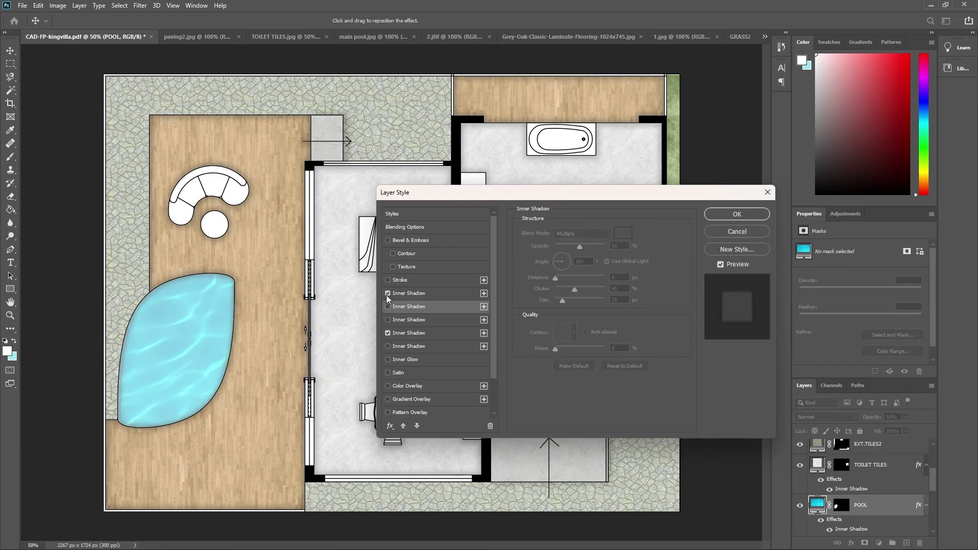
pyautogui.click(388, 333)
pyautogui.click(745, 220)
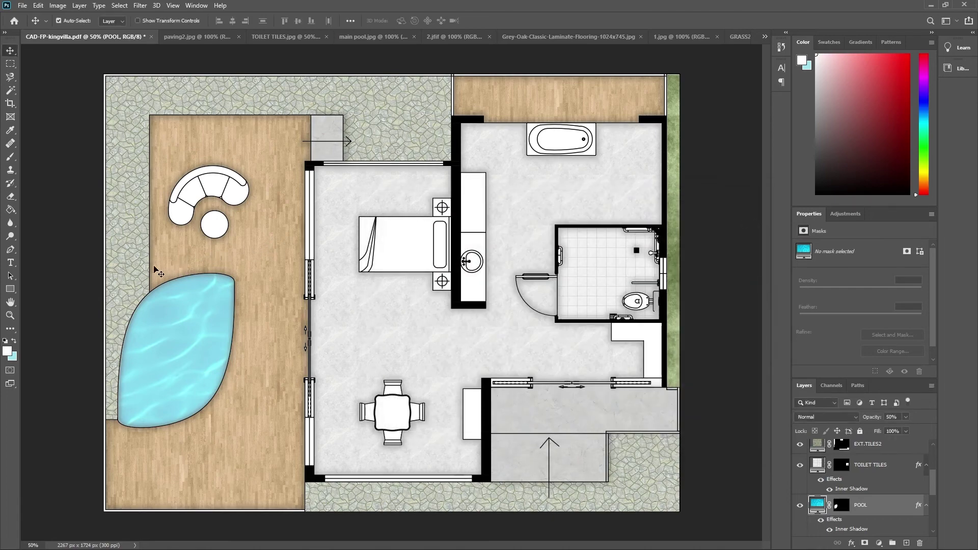
pyautogui.click(144, 279)
# - Give the EXT.TILES2 paving a 4 px black inside stroke plus two inner shadows
pyautogui.rightClick(884, 456)
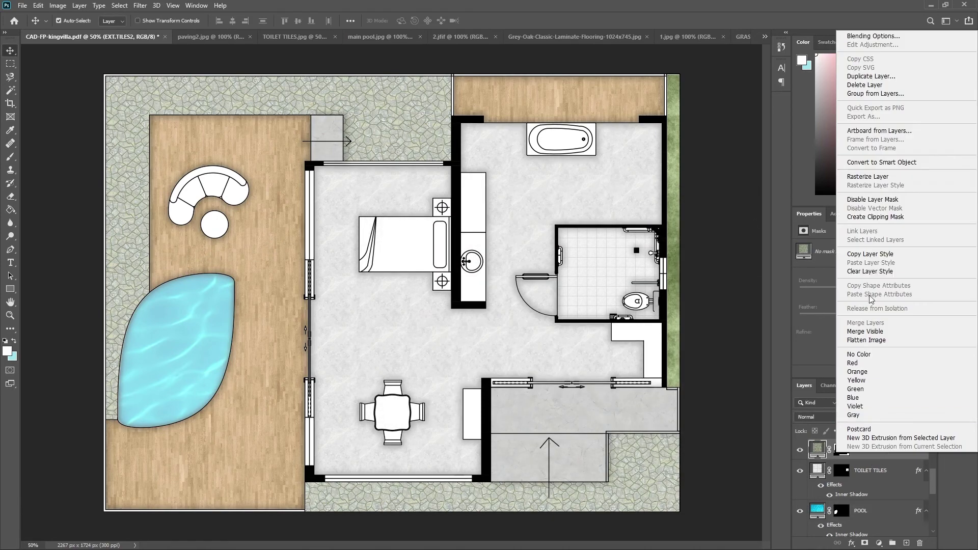
pyautogui.click(872, 39)
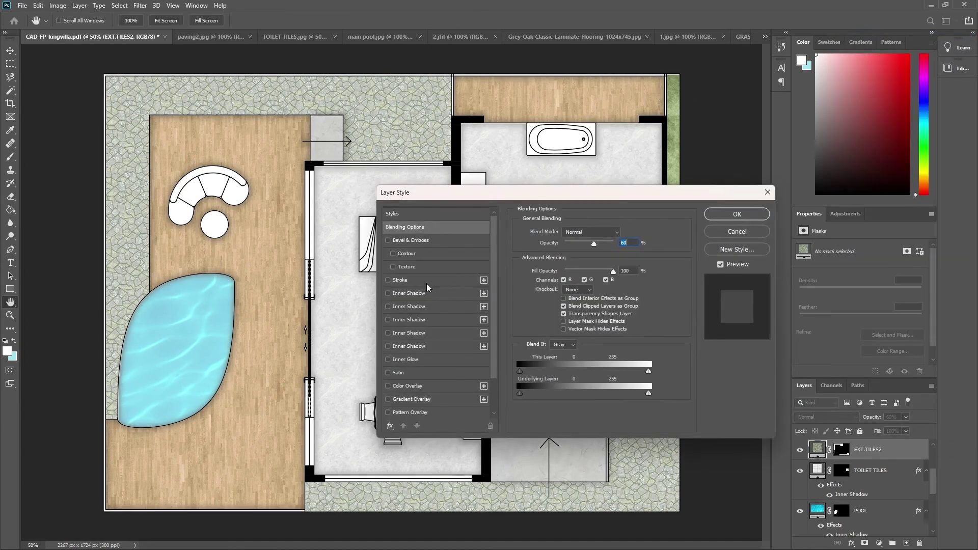
pyautogui.click(389, 294)
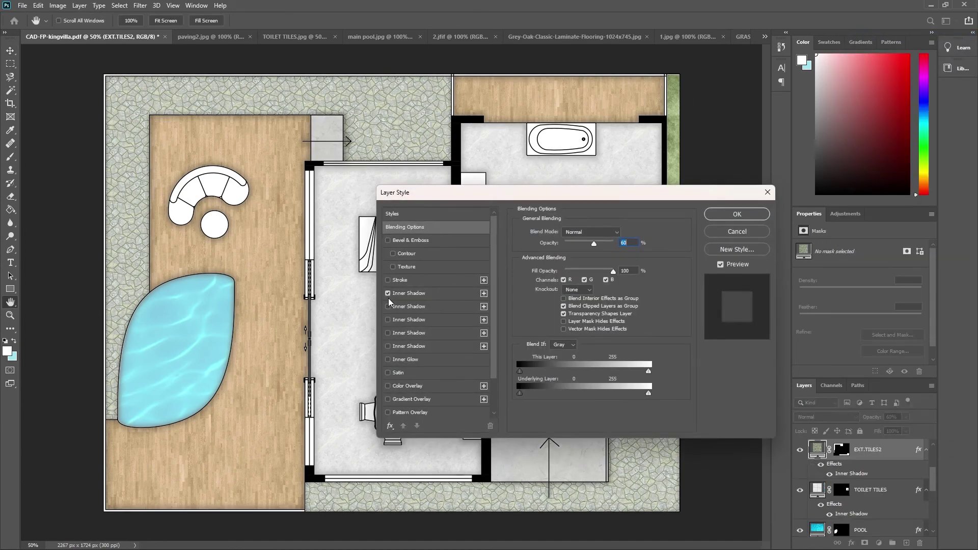
pyautogui.click(389, 298)
pyautogui.click(388, 332)
pyautogui.click(388, 293)
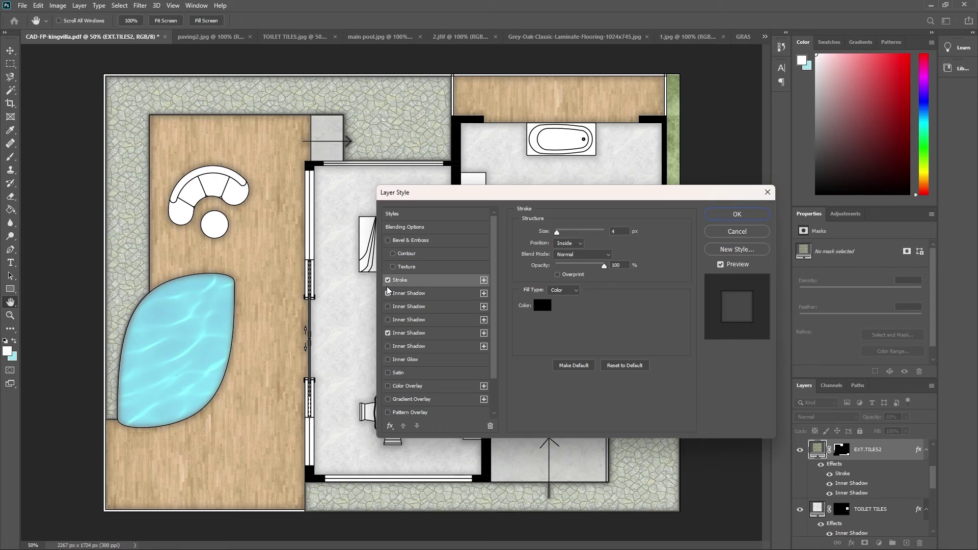
pyautogui.click(387, 288)
pyautogui.scroll(-2, 426, 343)
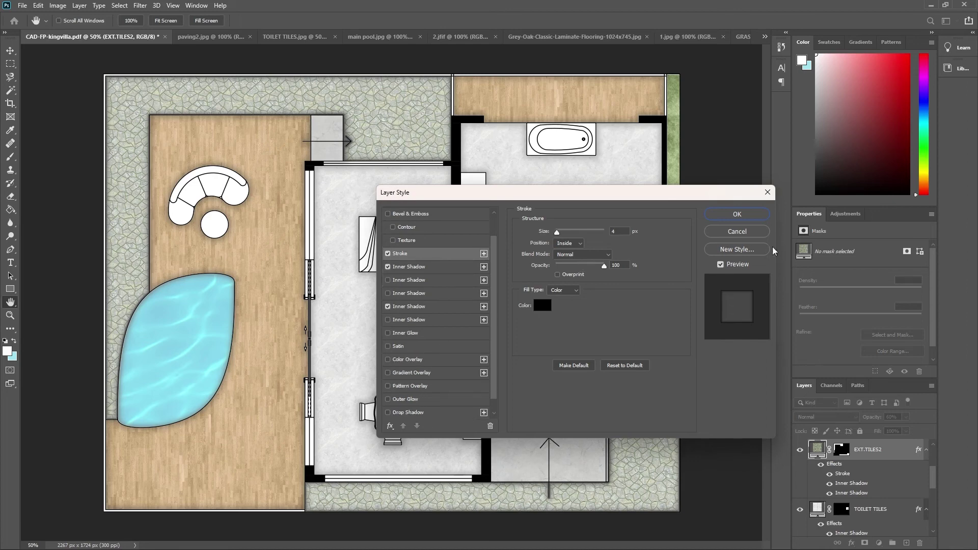
pyautogui.click(732, 216)
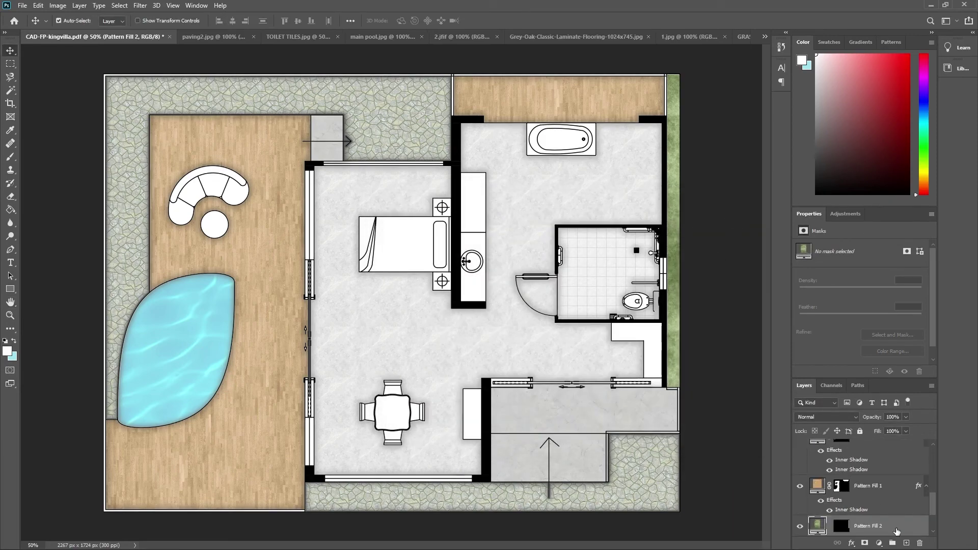
# - Add an inner shadow and a drop shadow to the grass Pattern Fill 2, discarding a trial inner glow
pyautogui.rightClick(892, 530)
pyautogui.click(882, 113)
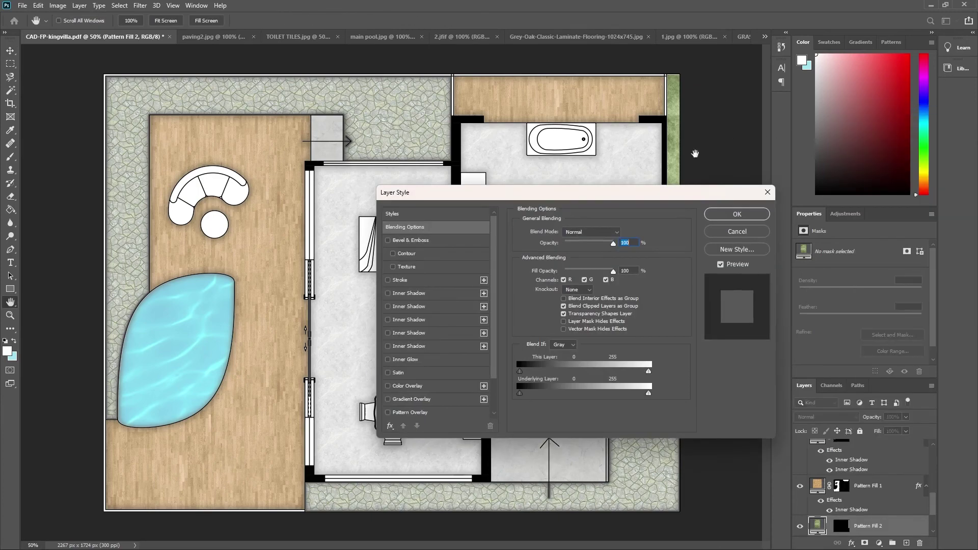
pyautogui.moveTo(502, 198)
pyautogui.mouseDown()
pyautogui.moveTo(241, 191)
pyautogui.moveTo(301, 190)
pyautogui.mouseUp()
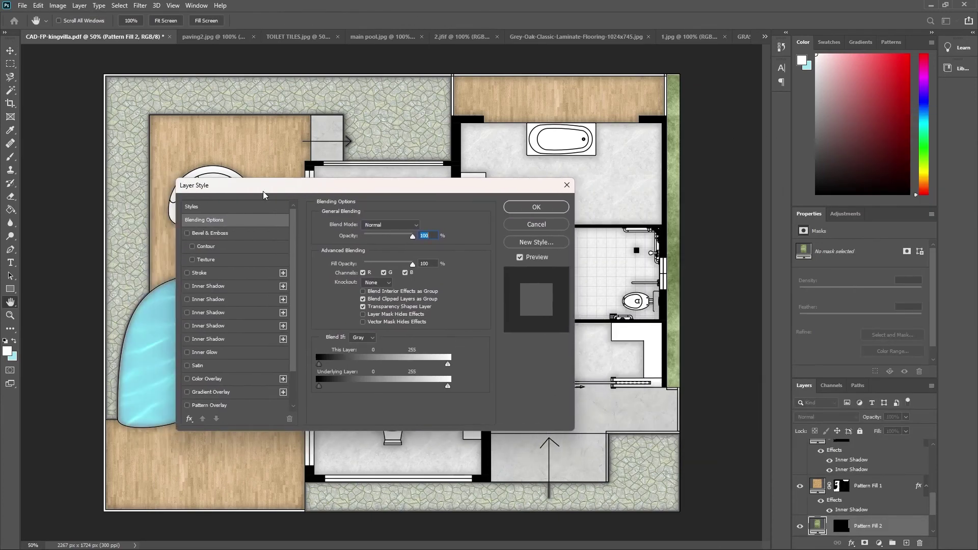
pyautogui.click(188, 288)
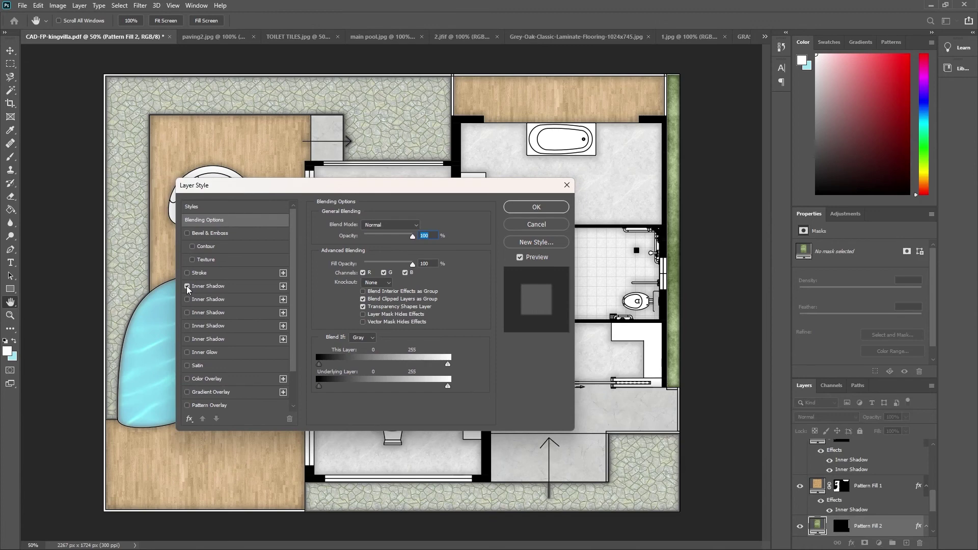
pyautogui.click(234, 289)
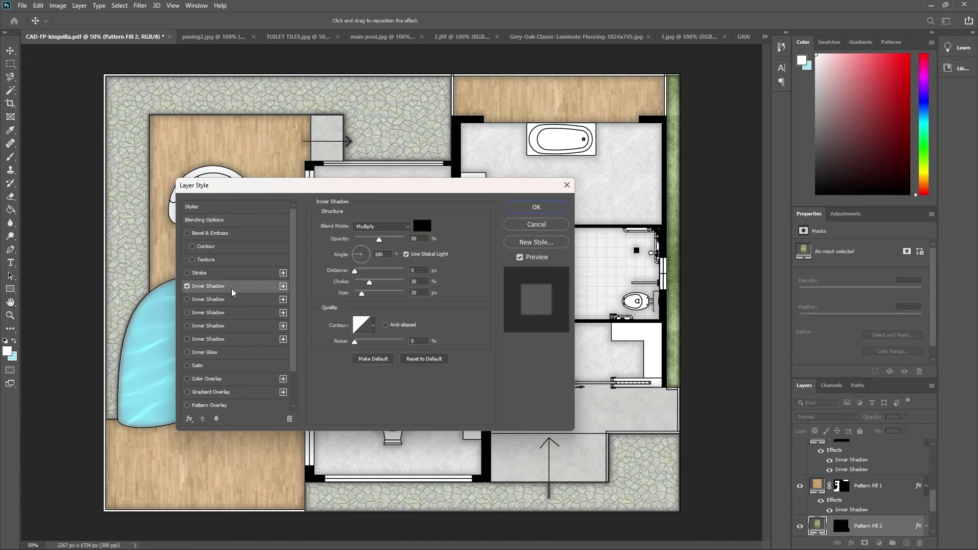
pyautogui.click(229, 354)
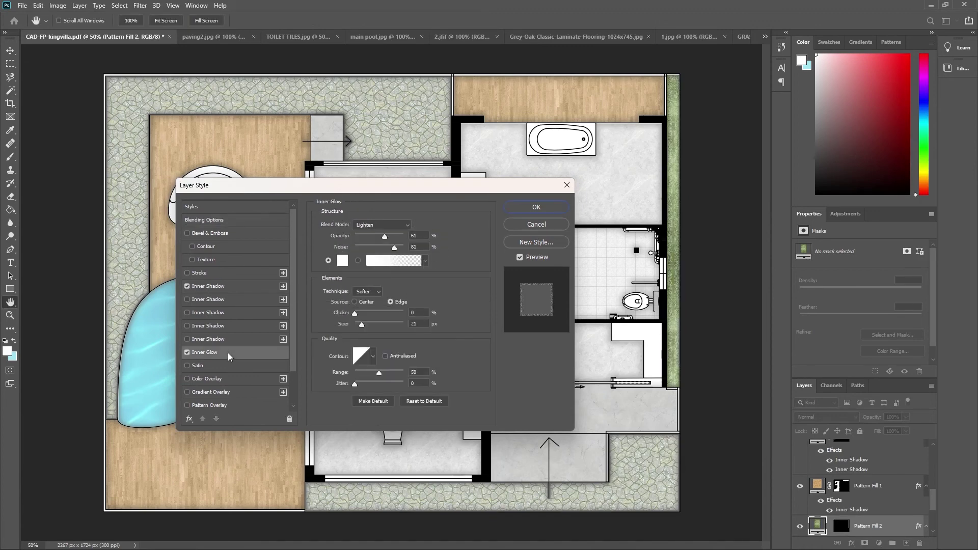
pyautogui.click(187, 352)
pyautogui.scroll(-2, 238, 363)
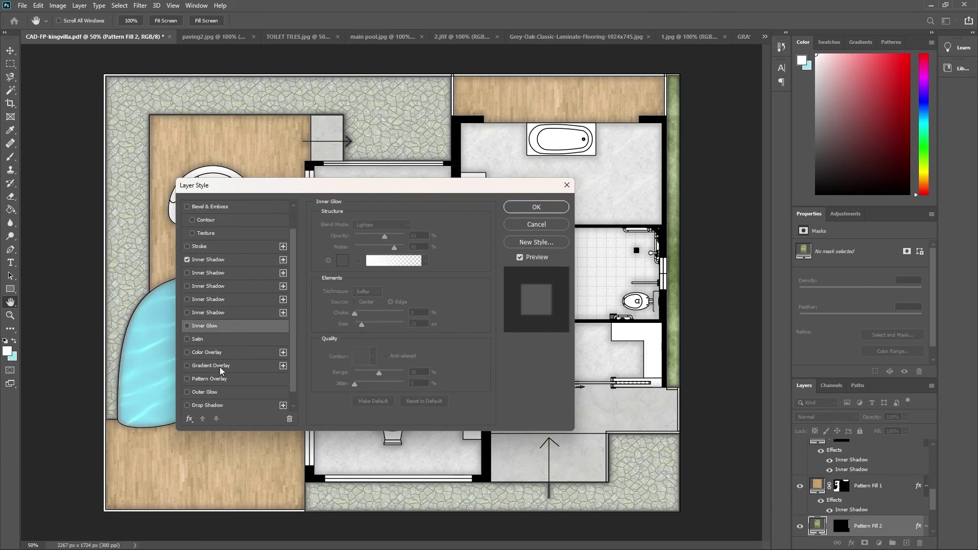
pyautogui.click(187, 406)
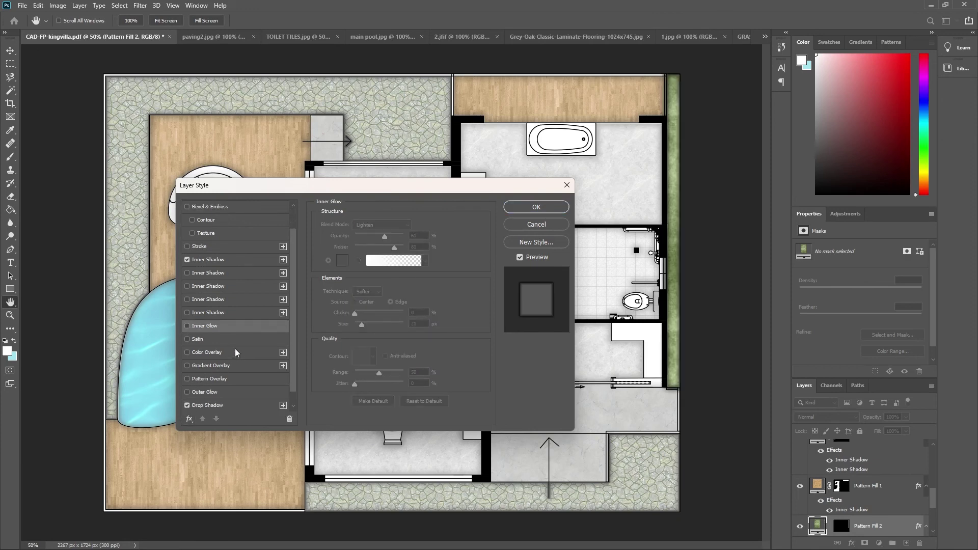
pyautogui.scroll(-1, 237, 357)
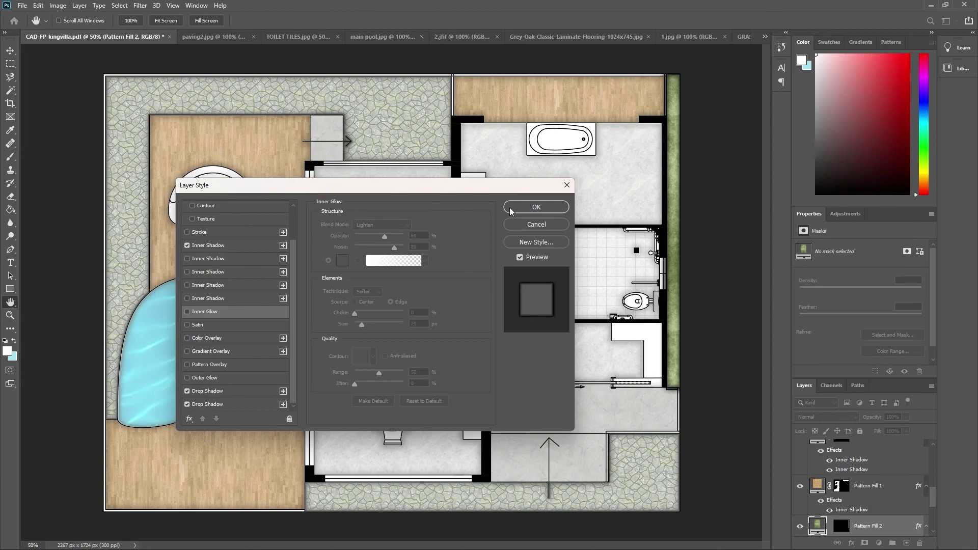
pyautogui.click(537, 207)
# - Reopen the EXT.TILES2 layer style and enable drop shadows on the paving
pyautogui.click(136, 280)
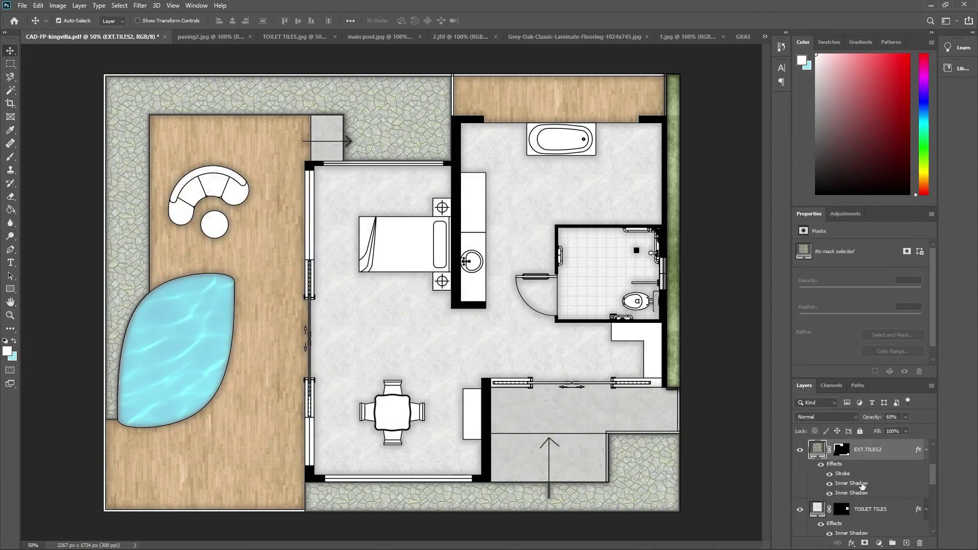
pyautogui.doubleClick(896, 459)
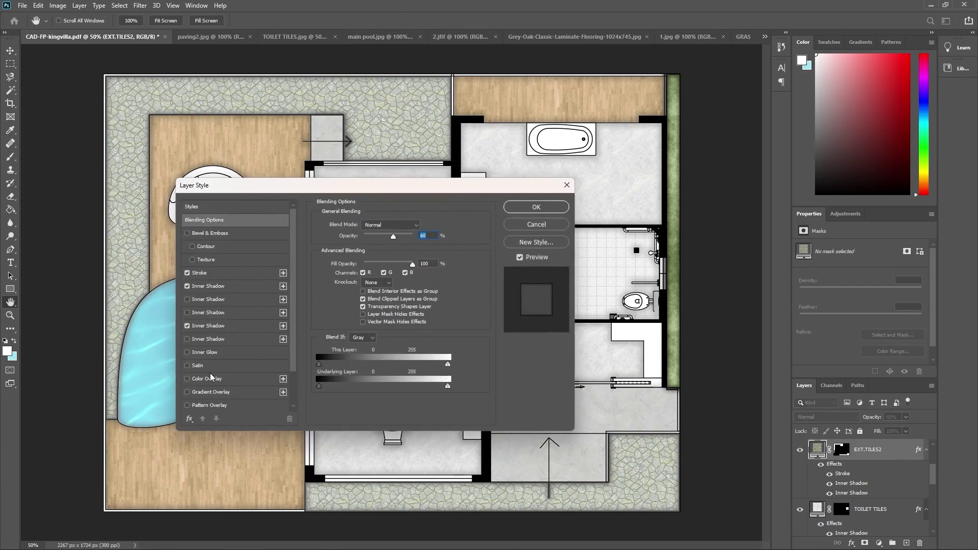
pyautogui.scroll(-2, 211, 378)
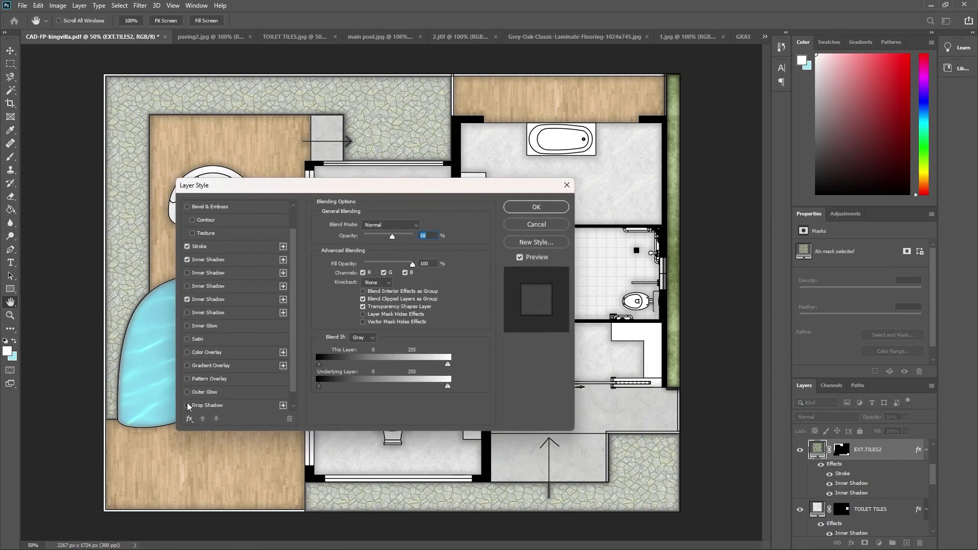
pyautogui.click(187, 405)
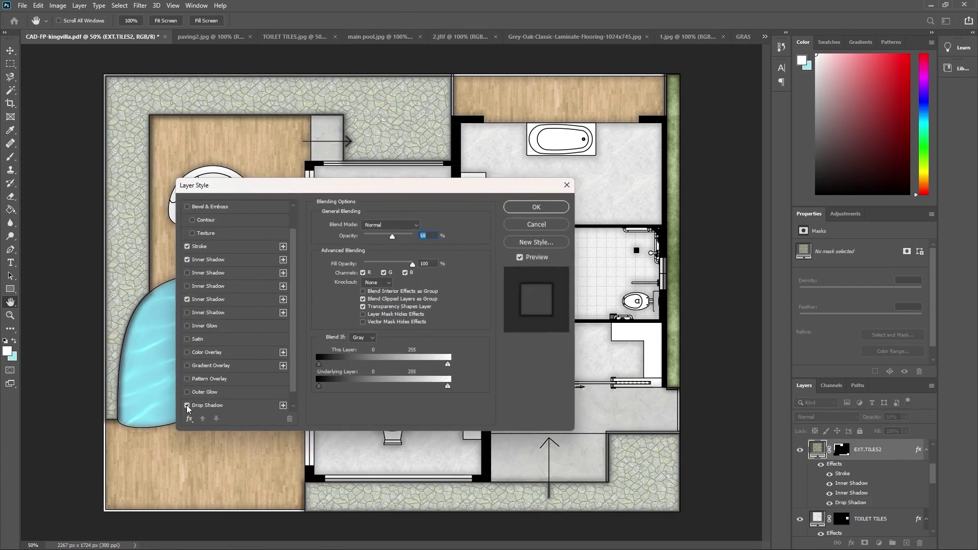
pyautogui.scroll(-1, 188, 406)
pyautogui.click(188, 405)
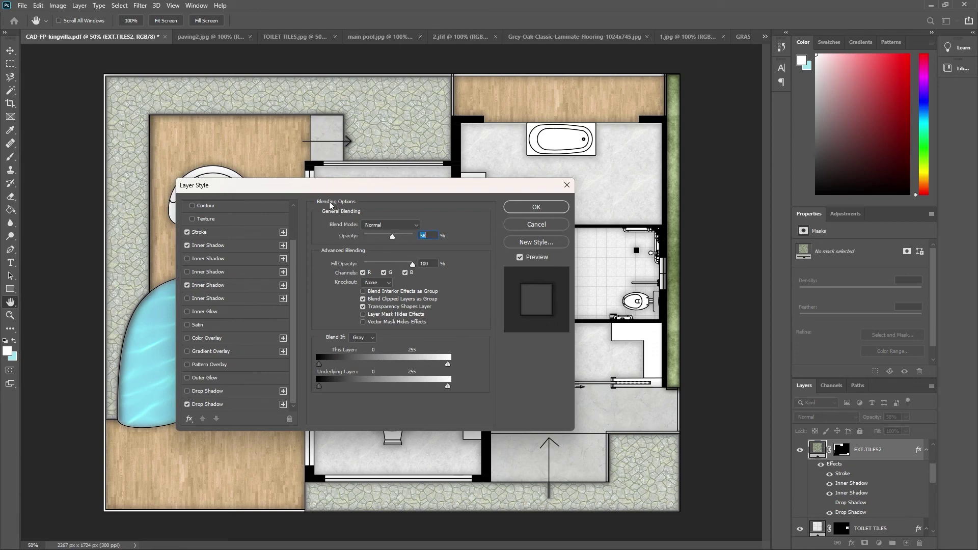
pyautogui.moveTo(339, 188)
pyautogui.mouseDown()
pyautogui.moveTo(687, 98)
pyautogui.moveTo(295, 233)
pyautogui.moveTo(378, 209)
pyautogui.moveTo(551, 226)
pyautogui.moveTo(541, 202)
pyautogui.mouseUp()
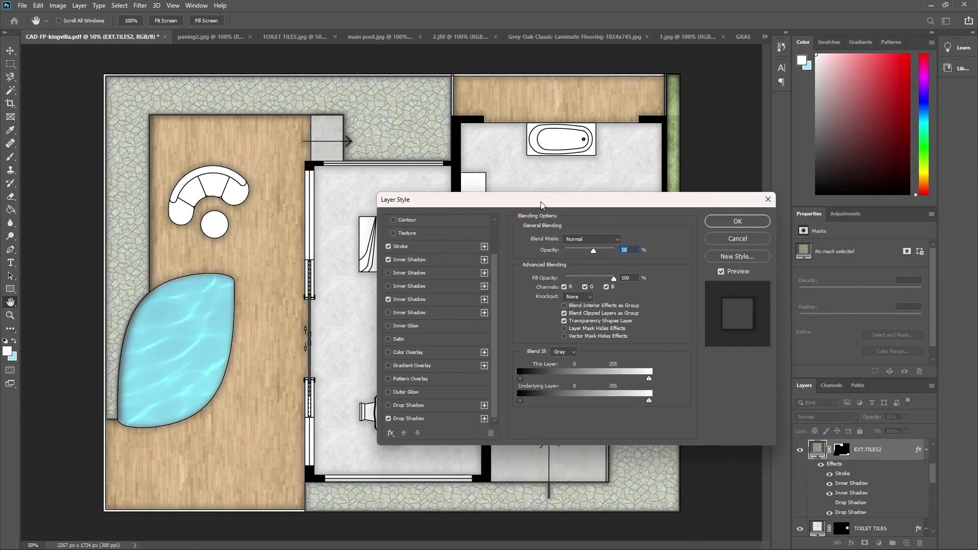
pyautogui.moveTo(540, 201)
pyautogui.mouseDown()
pyautogui.moveTo(501, 280)
pyautogui.moveTo(185, 377)
pyautogui.moveTo(283, 345)
pyautogui.moveTo(476, 325)
pyautogui.moveTo(475, 213)
pyautogui.mouseUp()
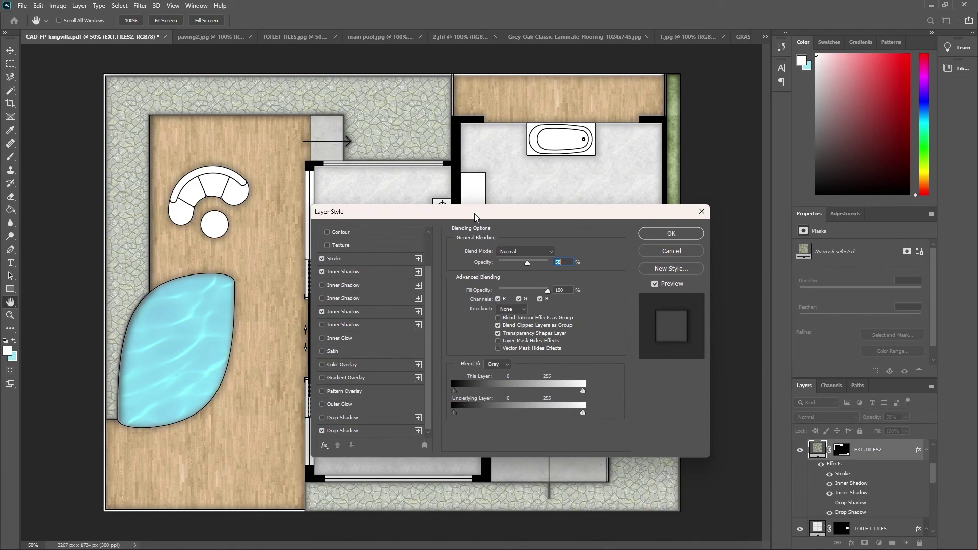
pyautogui.click(661, 234)
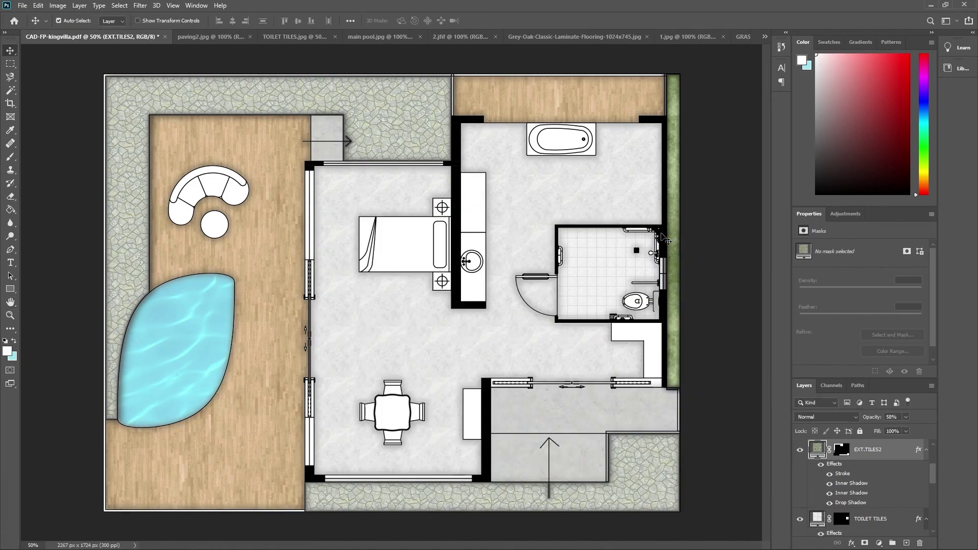